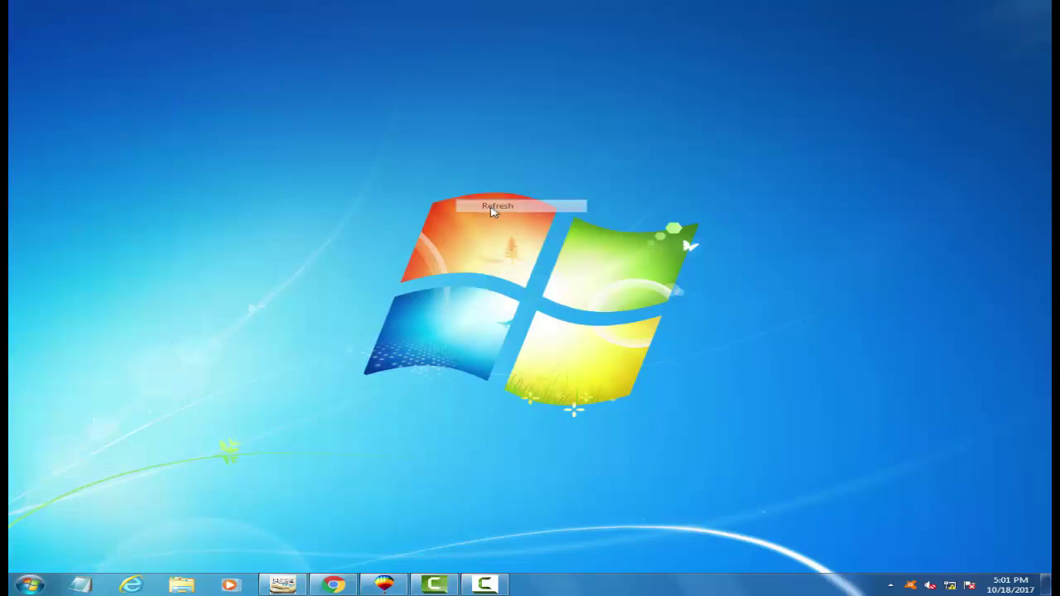
{"action": "right_click", "coordinate": [491, 207]}
{"action": "left_click", "coordinate": [538, 242]}
{"action": "right_click", "coordinate": [536, 241]}
{"action": "left_click", "coordinate": [598, 275]}
{"action": "right_click", "coordinate": [590, 274]}
{"action": "left_click", "coordinate": [594, 309]}
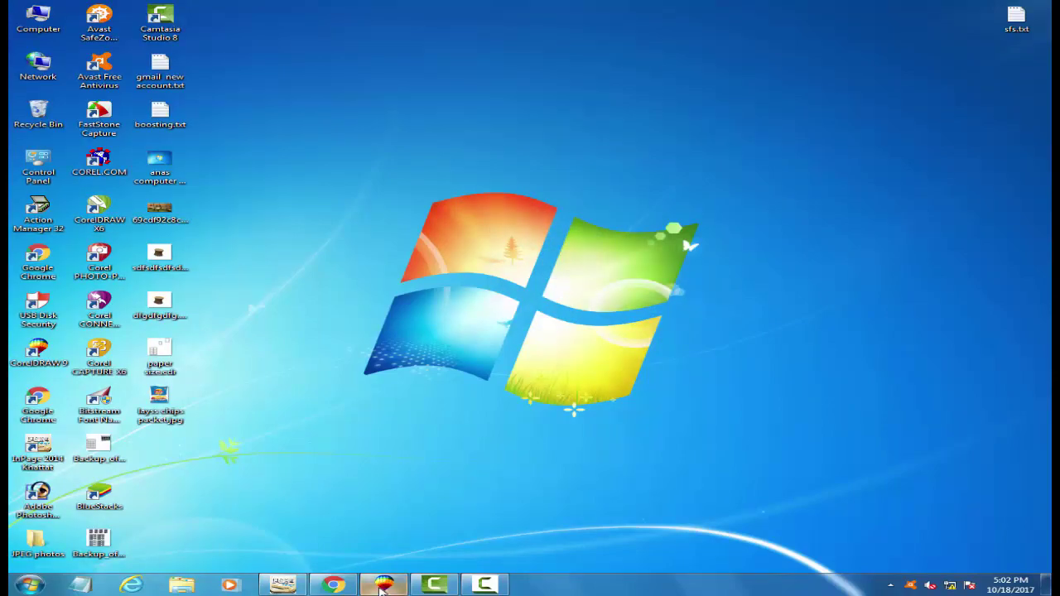
Switch to CorelDRAW 9 with the blank page of the Graphic1 drawing.
{"action": "left_click", "coordinate": [384, 584]}
{"action": "key", "text": "z"}
{"action": "left_click_drag", "start_coordinate": [635, 443], "coordinate": [701, 496]}
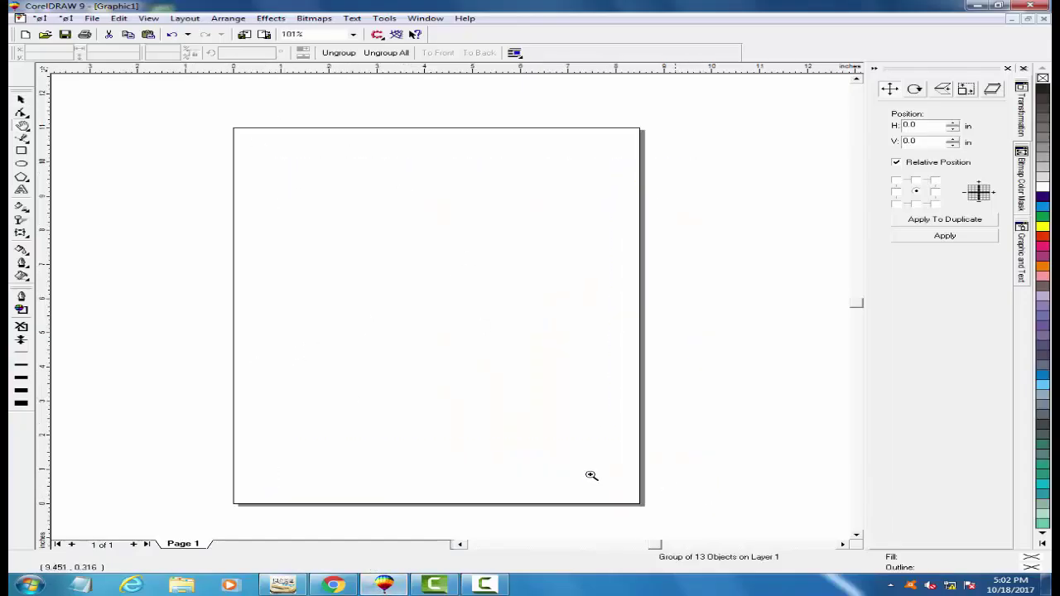
Add the artistic text "How to make apple logo in corel draw" across the page's upper-left corner.
{"action": "left_click", "coordinate": [22, 189]}
{"action": "left_click", "coordinate": [192, 140]}
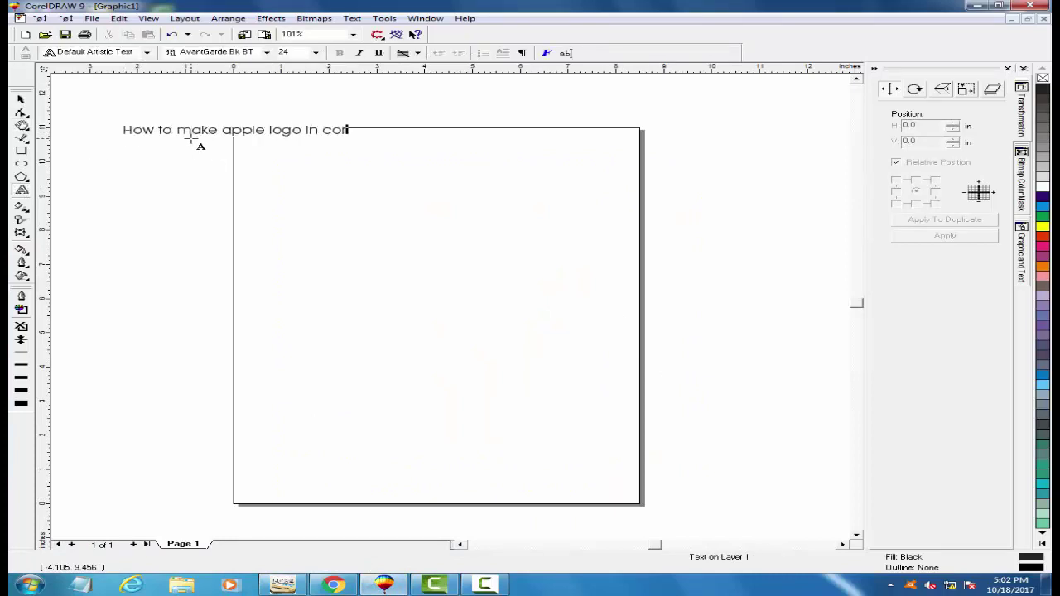
{"action": "key", "text": "BackSpace"}
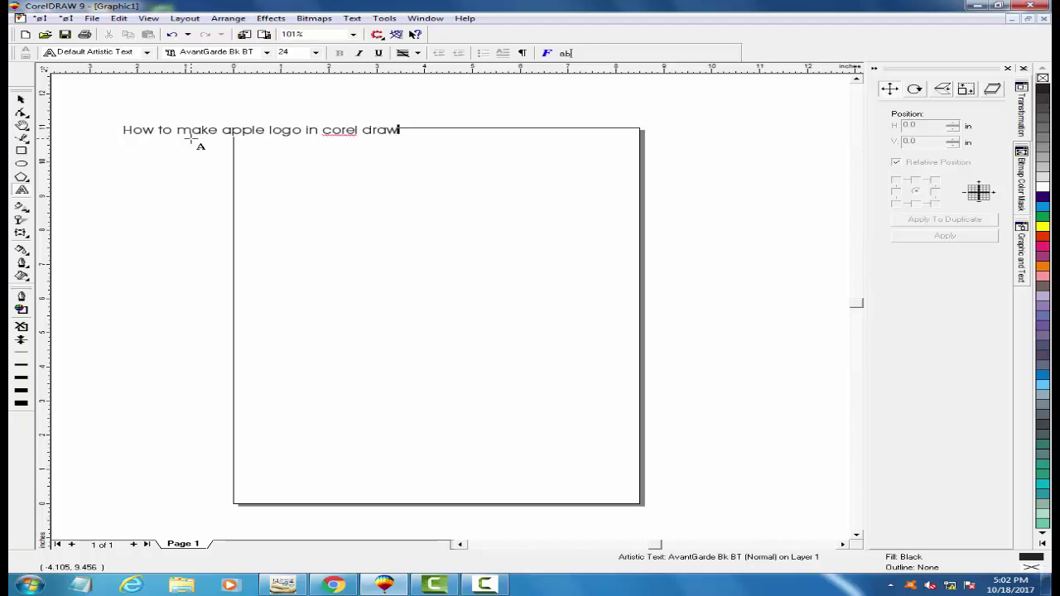
{"action": "key", "text": "ctrl+space"}
Move the title text above the page's upper edge, and delete it.
{"action": "key", "text": "F2"}
{"action": "left_click_drag", "start_coordinate": [82, 106], "coordinate": [438, 180]}
{"action": "left_click", "coordinate": [26, 99]}
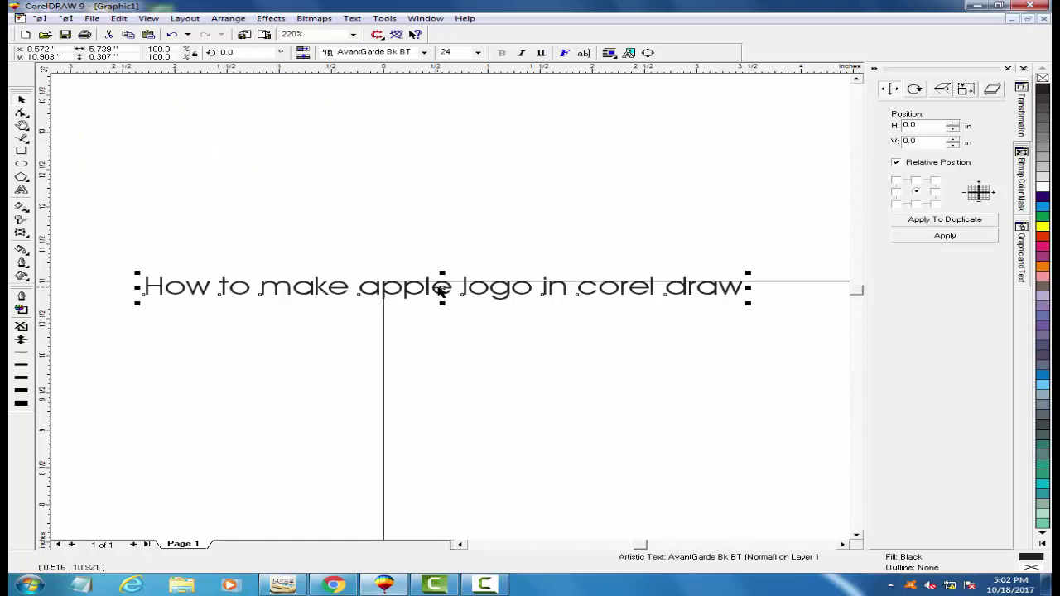
{"action": "left_click_drag", "start_coordinate": [441, 289], "coordinate": [478, 213]}
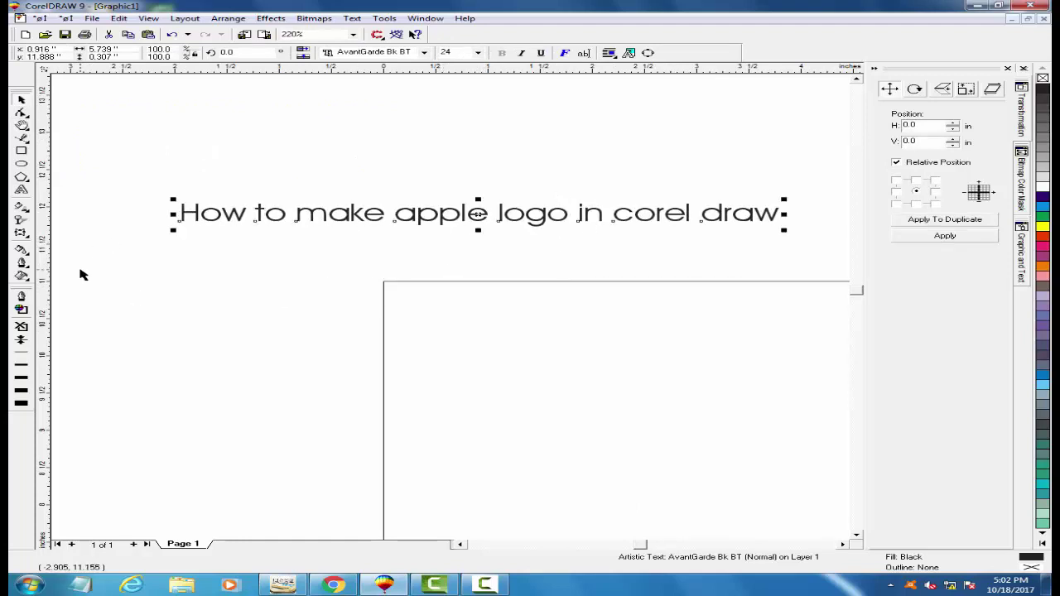
{"action": "key", "text": "Delete"}
Draw an ellipse about 4.31 by 4.28 inches in the upper middle of the page.
{"action": "key", "text": "F3"}
{"action": "key", "text": "F2"}
{"action": "left_click_drag", "start_coordinate": [233, 116], "coordinate": [652, 511]}
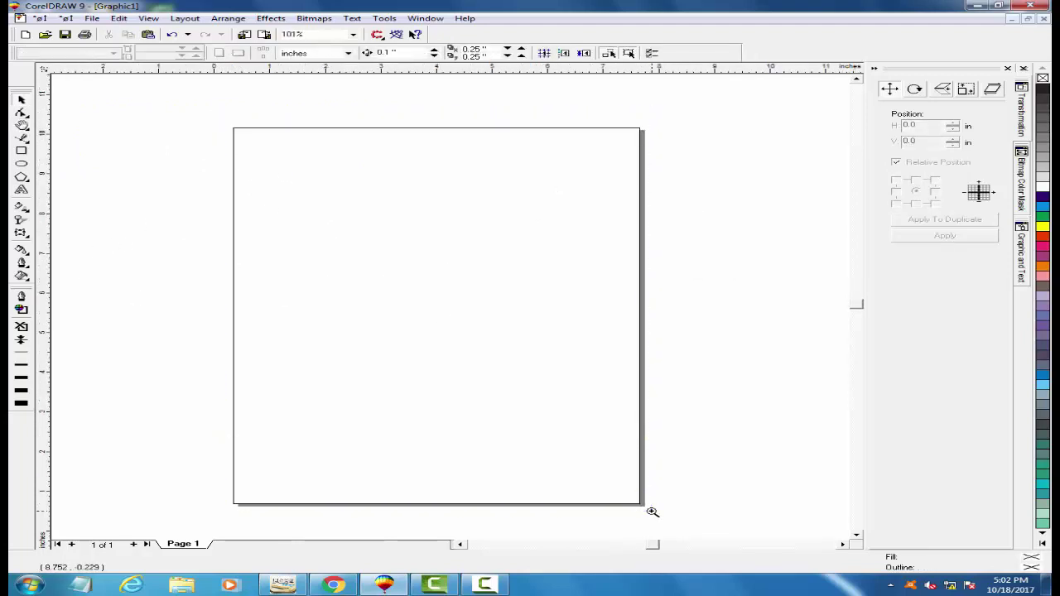
{"action": "left_click", "coordinate": [21, 164]}
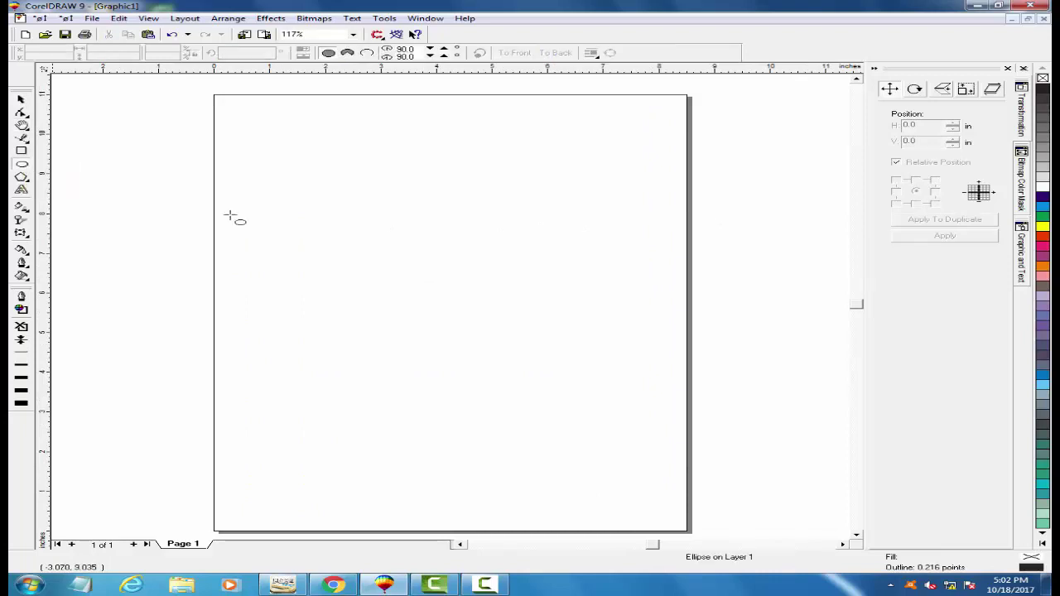
{"action": "left_click_drag", "start_coordinate": [334, 175], "coordinate": [575, 346]}
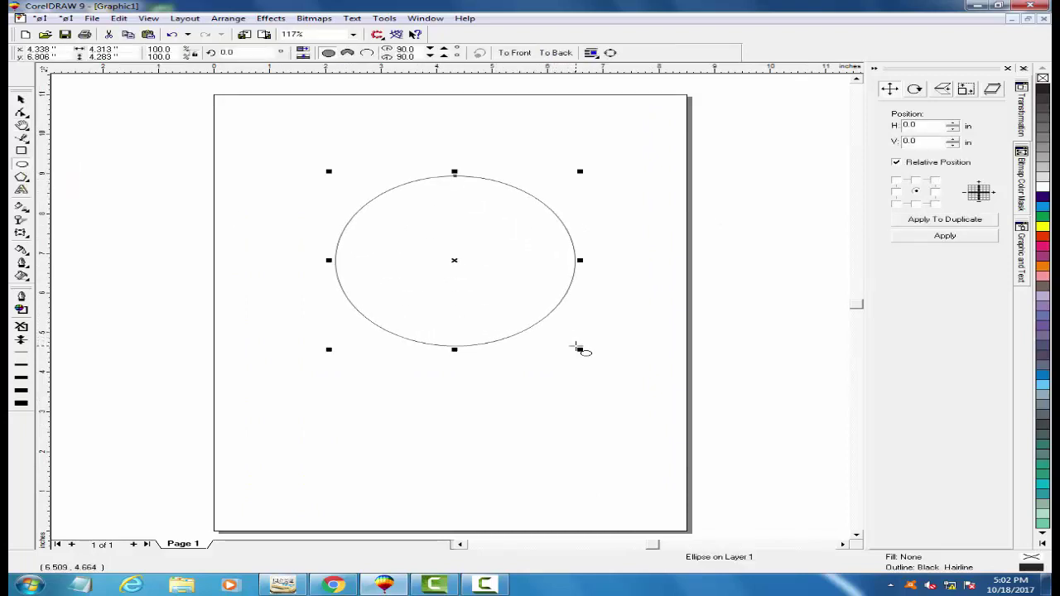
Convert the ellipse to curves and pull its top node down to form a dip.
{"action": "key", "text": "z"}
{"action": "left_click", "coordinate": [486, 276]}
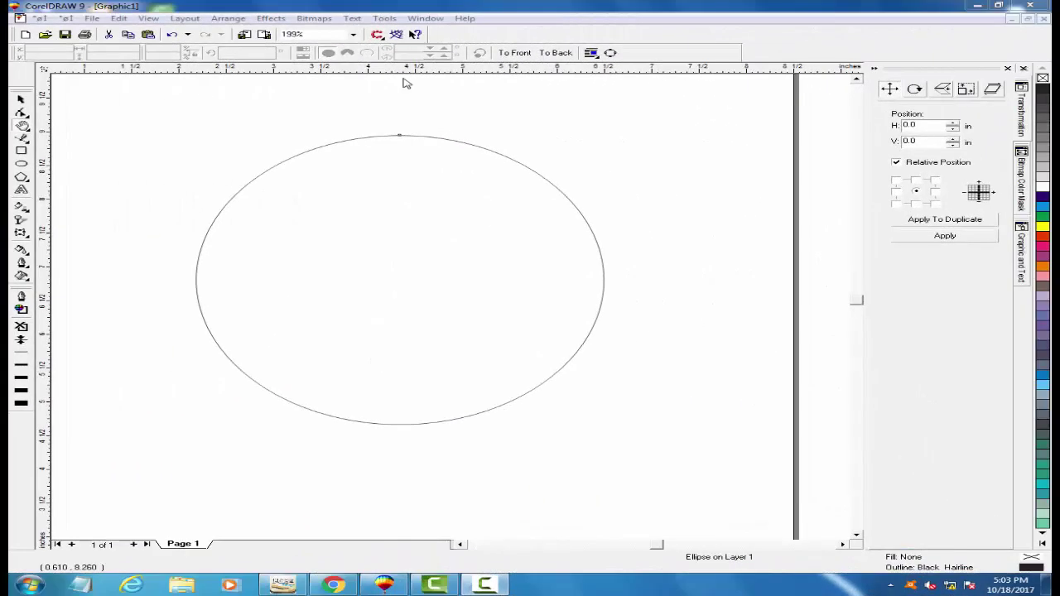
{"action": "left_click", "coordinate": [23, 114]}
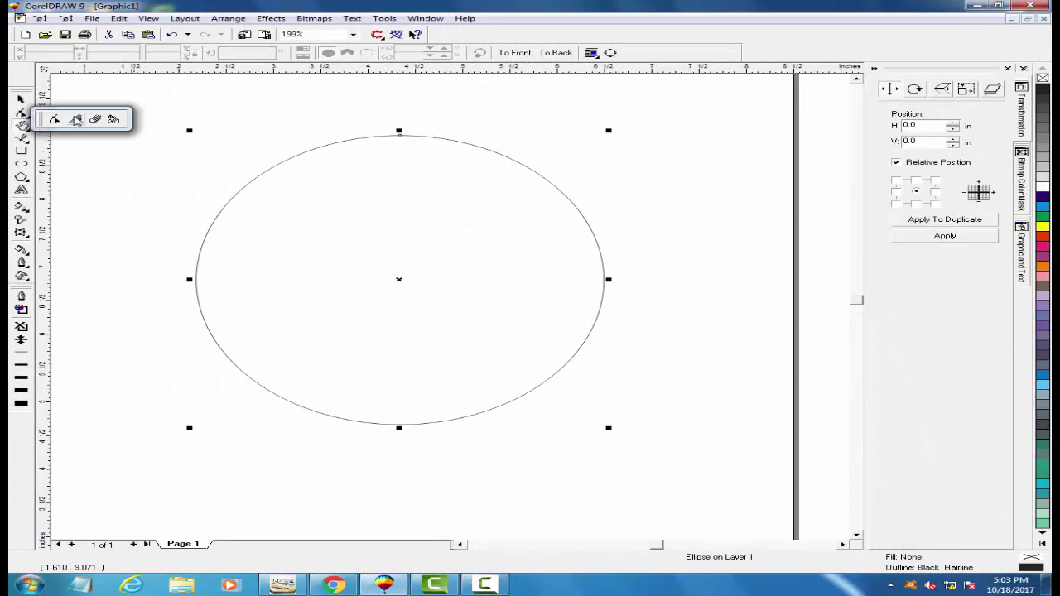
{"action": "left_click", "coordinate": [55, 113]}
{"action": "key", "text": "ctrl+q"}
{"action": "left_click_drag", "start_coordinate": [403, 138], "coordinate": [405, 240]}
Add nodes on both sides of the top dip and the bottom node, and pull the bottom node slightly upward.
{"action": "double_click", "coordinate": [320, 220]}
{"action": "double_click", "coordinate": [474, 219]}
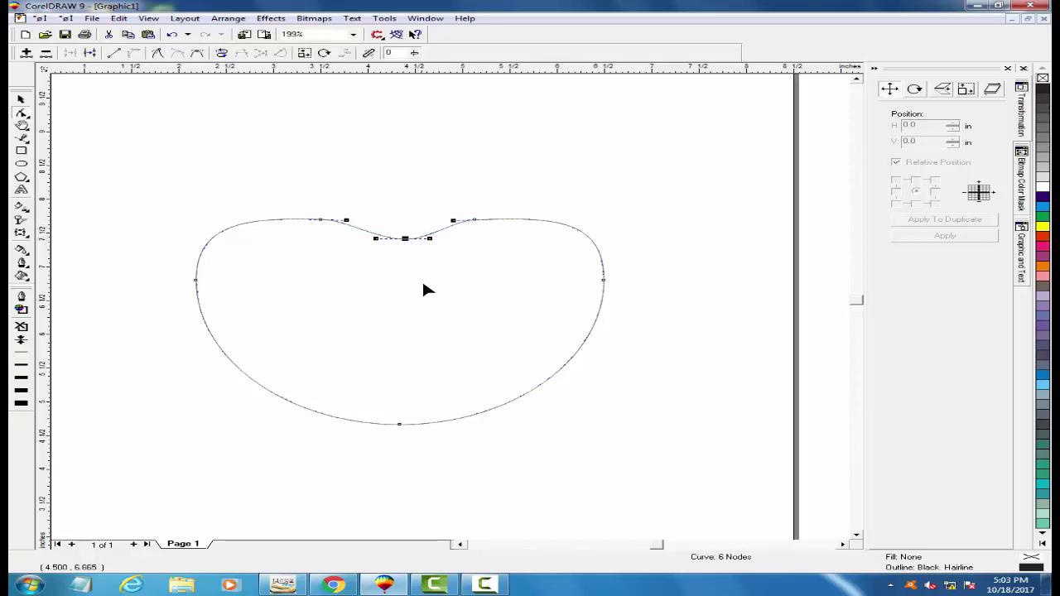
{"action": "double_click", "coordinate": [343, 418]}
{"action": "double_click", "coordinate": [451, 418]}
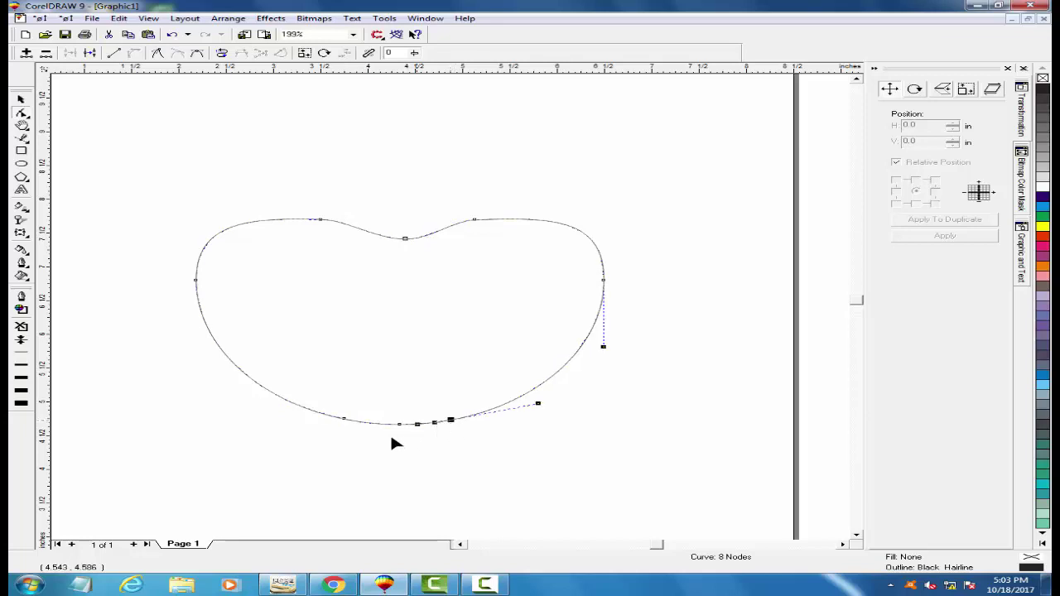
{"action": "left_click", "coordinate": [399, 424]}
{"action": "left_click_drag", "start_coordinate": [400, 424], "coordinate": [405, 411]}
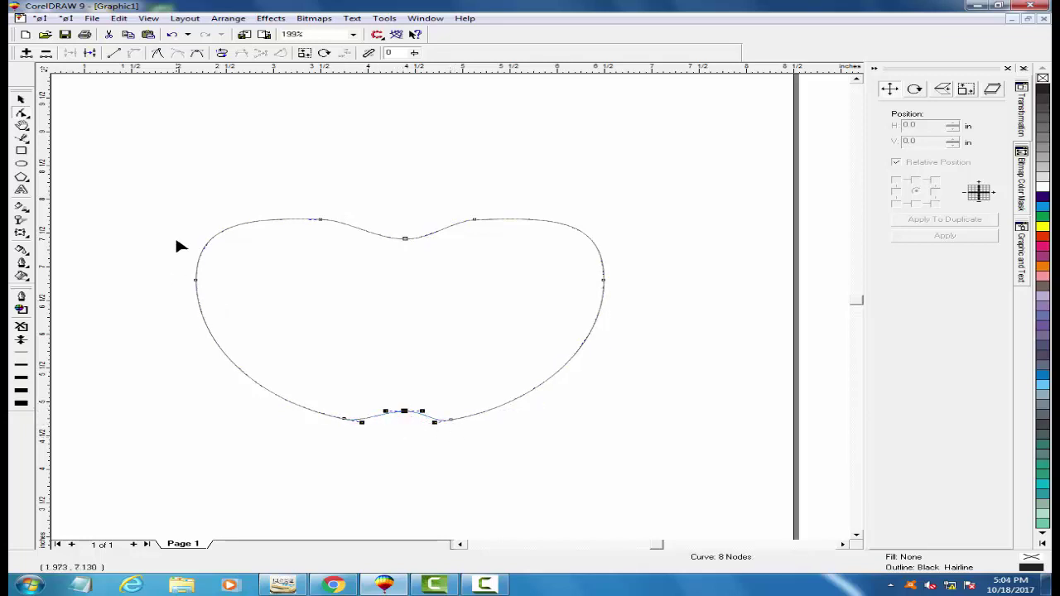
Narrow the outline by moving its left and right side nodes inward and adjusting the upper-right curve.
{"action": "mouse_move", "coordinate": [196, 279]}
{"action": "left_mouse_down"}
{"action": "mouse_move", "coordinate": [239, 283]}
{"action": "mouse_move", "coordinate": [213, 281]}
{"action": "left_mouse_up"}
{"action": "left_click_drag", "start_coordinate": [158, 207], "coordinate": [257, 338]}
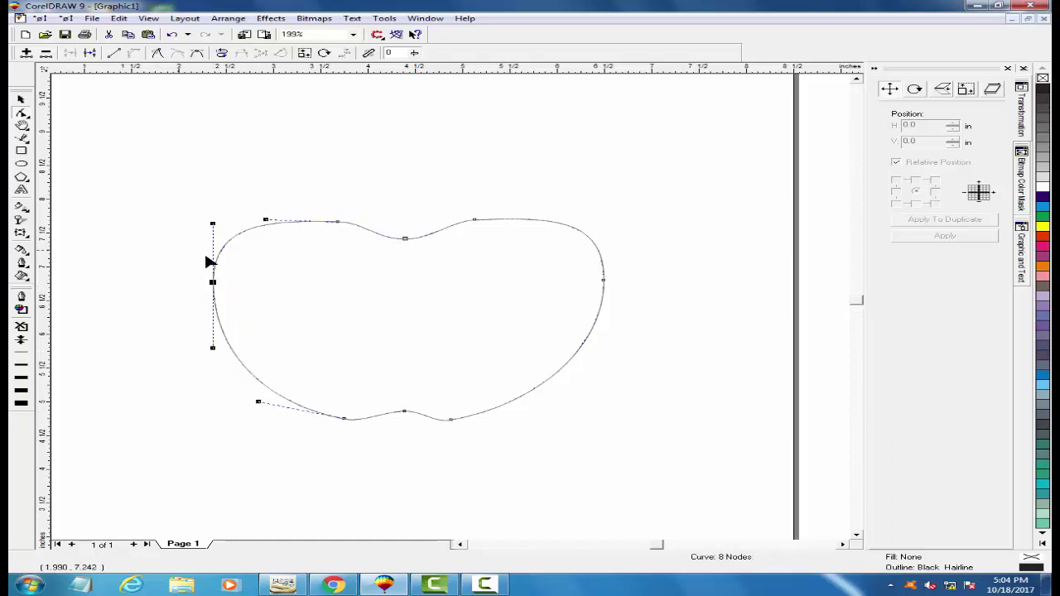
{"action": "mouse_move", "coordinate": [214, 282]}
{"action": "left_mouse_down"}
{"action": "mouse_move", "coordinate": [249, 287]}
{"action": "mouse_move", "coordinate": [214, 286]}
{"action": "left_mouse_up"}
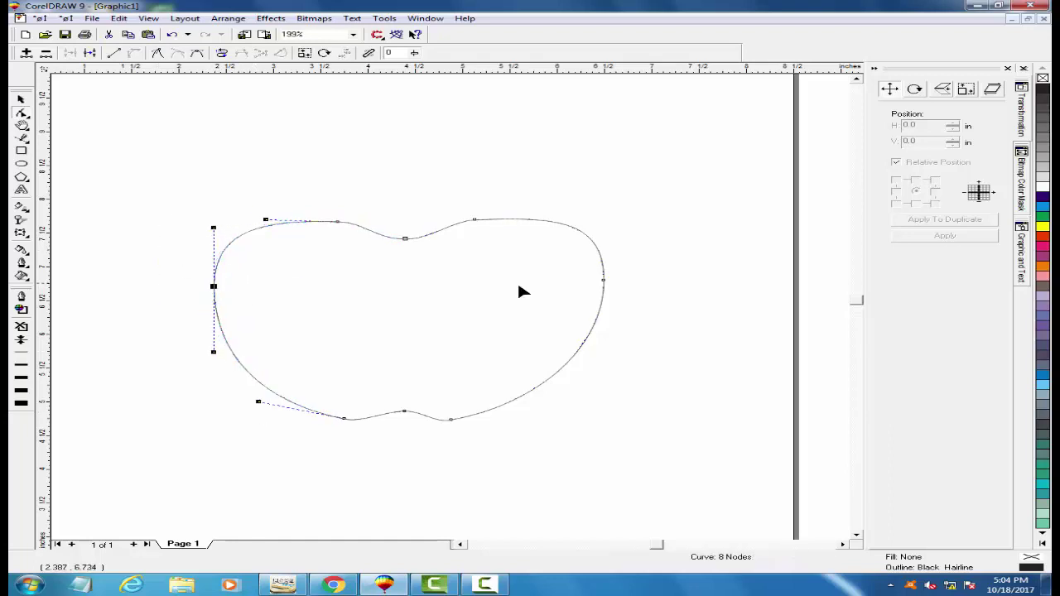
{"action": "left_click_drag", "start_coordinate": [670, 211], "coordinate": [598, 366]}
{"action": "left_click_drag", "start_coordinate": [603, 282], "coordinate": [569, 283]}
{"action": "left_click_drag", "start_coordinate": [555, 235], "coordinate": [548, 242]}
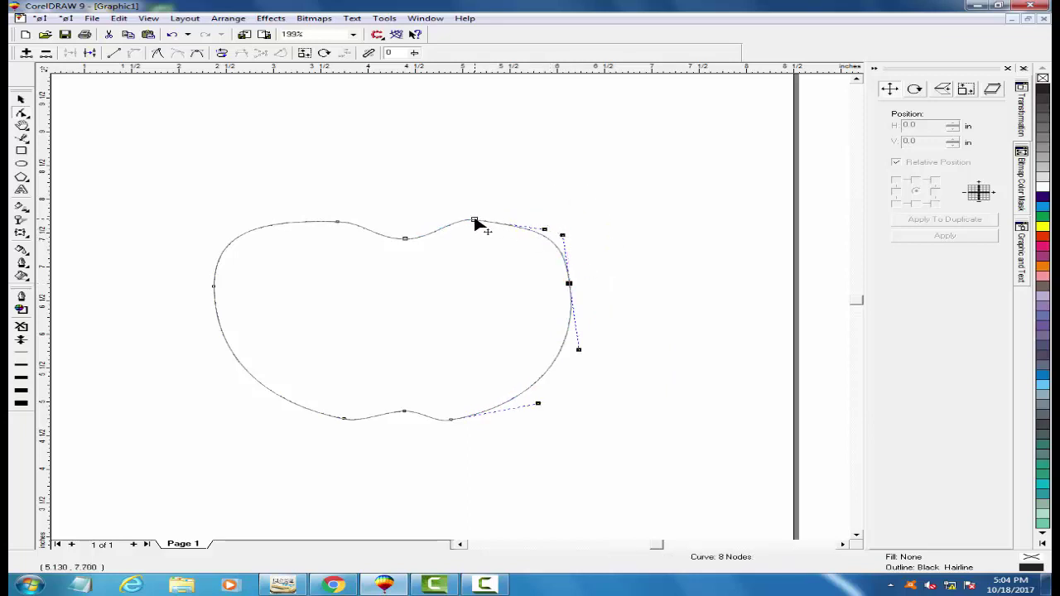
Remove the extra nodes beside the top dip, and reshape the two shoulders and the dip into an apple outline.
{"action": "left_click_drag", "start_coordinate": [496, 206], "coordinate": [458, 243]}
{"action": "key", "text": "Delete"}
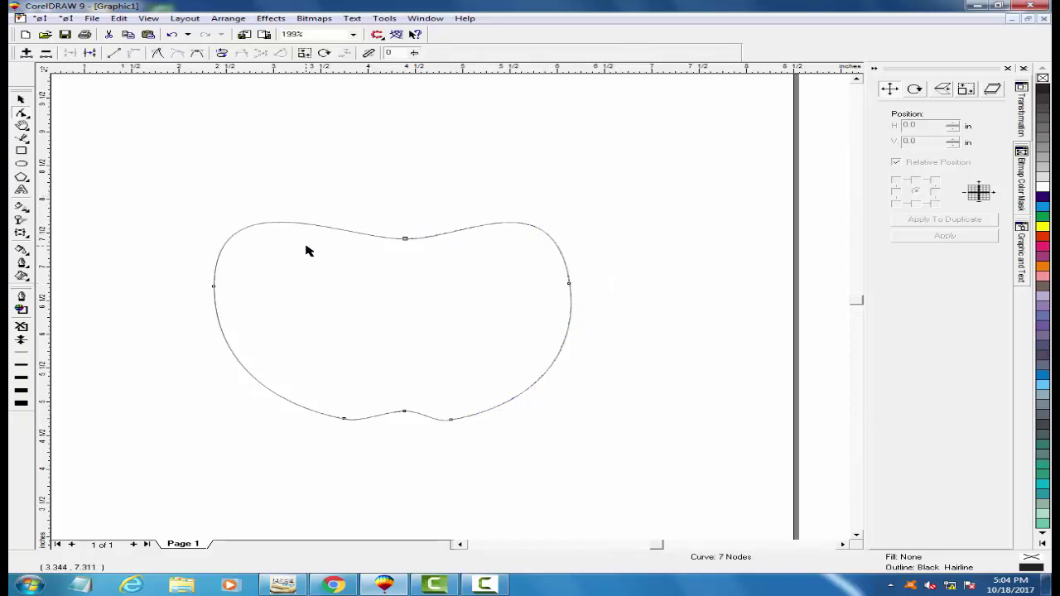
{"action": "left_click_drag", "start_coordinate": [240, 229], "coordinate": [390, 235]}
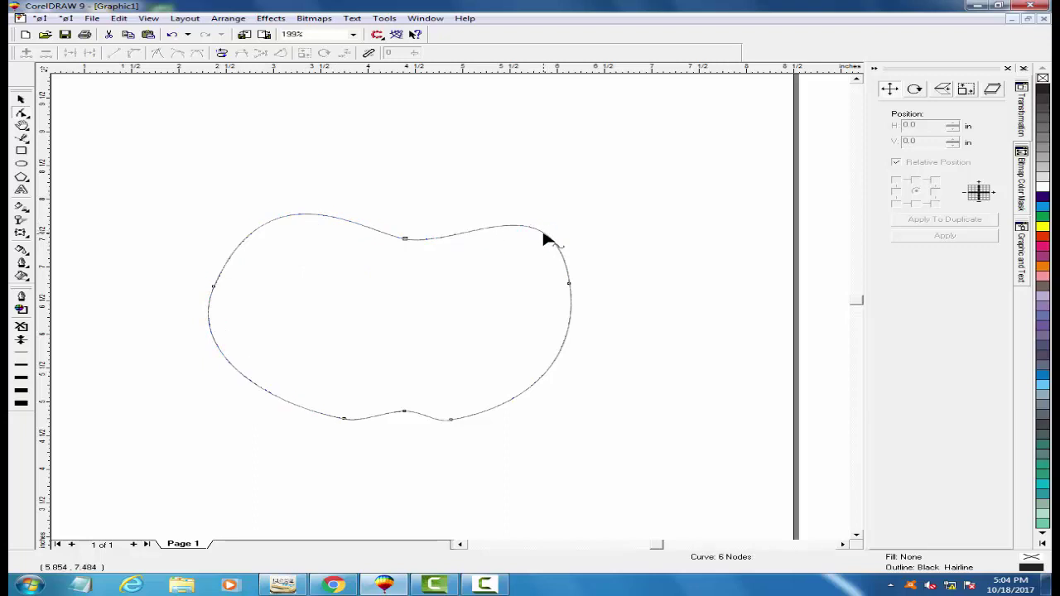
{"action": "mouse_move", "coordinate": [546, 239]}
{"action": "left_mouse_down"}
{"action": "mouse_move", "coordinate": [515, 231]}
{"action": "mouse_move", "coordinate": [533, 228]}
{"action": "left_mouse_up"}
{"action": "left_click_drag", "start_coordinate": [404, 238], "coordinate": [393, 231]}
{"action": "left_click", "coordinate": [23, 99]}
{"action": "left_click", "coordinate": [367, 173]}
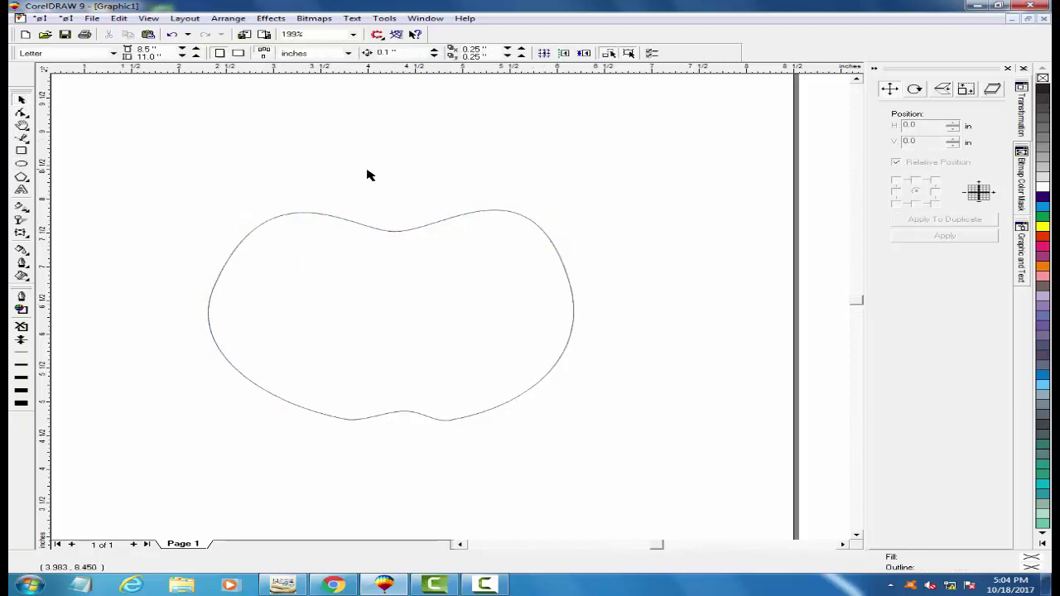
Add a horizontal guideline through the apple outline's centre and a vertical guideline at about 4.27 inches through its top dip.
{"action": "key", "text": "F3"}
{"action": "key", "text": "F3"}
{"action": "left_click", "coordinate": [21, 125]}
{"action": "left_click_drag", "start_coordinate": [268, 186], "coordinate": [586, 385]}
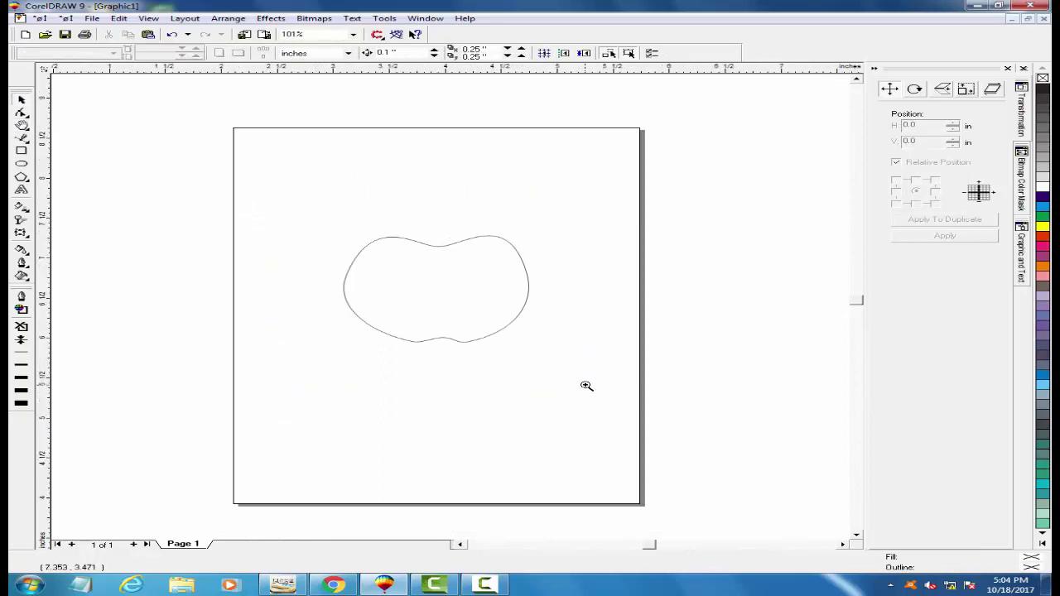
{"action": "left_click", "coordinate": [23, 100]}
{"action": "left_click", "coordinate": [412, 201]}
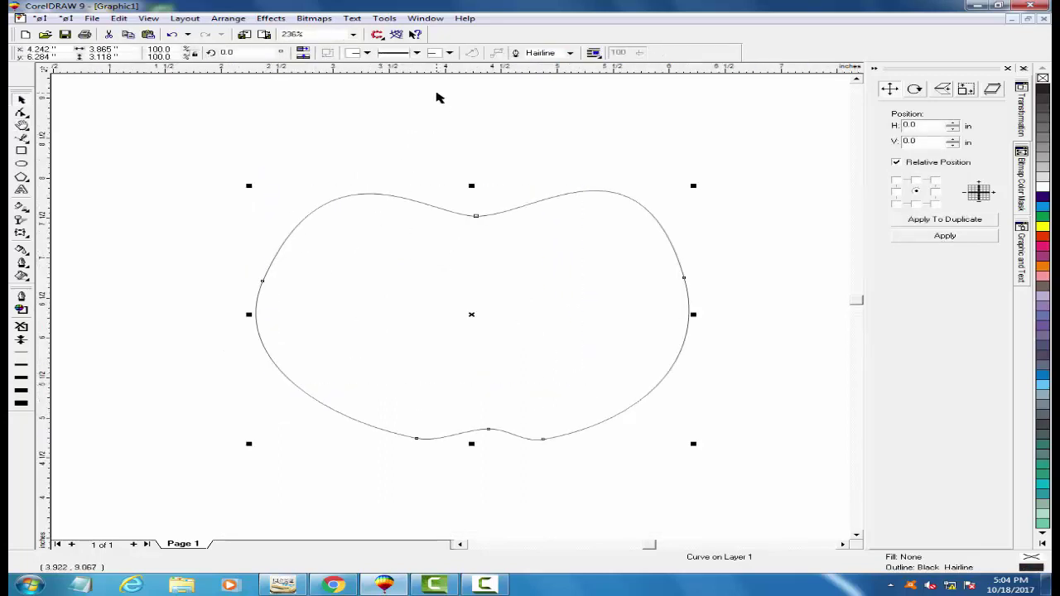
{"action": "left_click_drag", "start_coordinate": [463, 73], "coordinate": [483, 318]}
{"action": "left_click", "coordinate": [392, 354]}
{"action": "left_click_drag", "start_coordinate": [460, 412], "coordinate": [474, 411]}
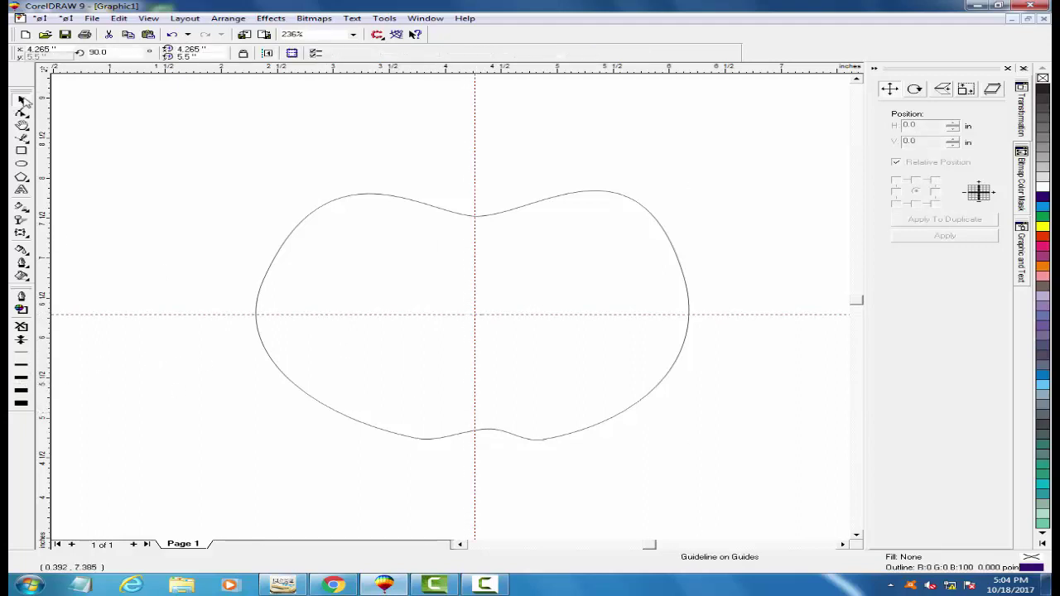
Delete the apple outline and draw a straight Bezier line about 2.95 inches long down the vertical guideline.
{"action": "left_click", "coordinate": [406, 263]}
{"action": "key", "text": "Delete"}
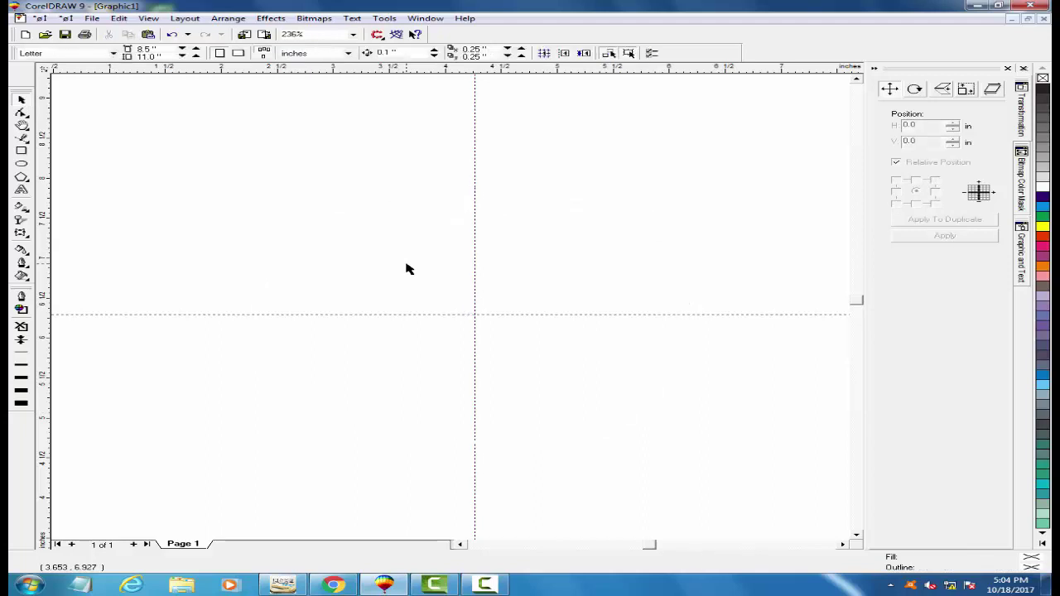
{"action": "left_click", "coordinate": [23, 140]}
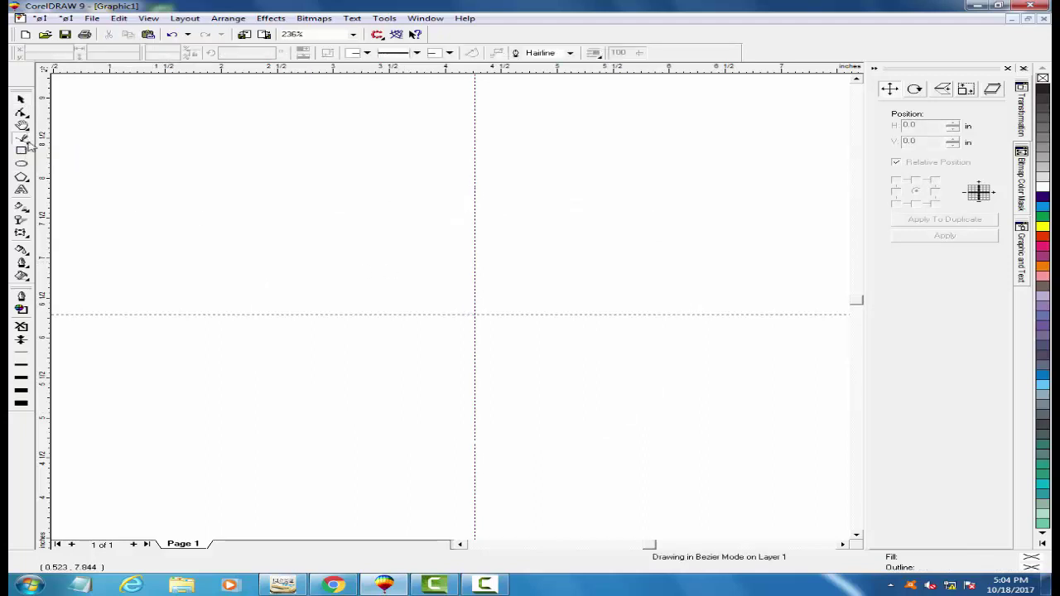
{"action": "left_click", "coordinate": [475, 184]}
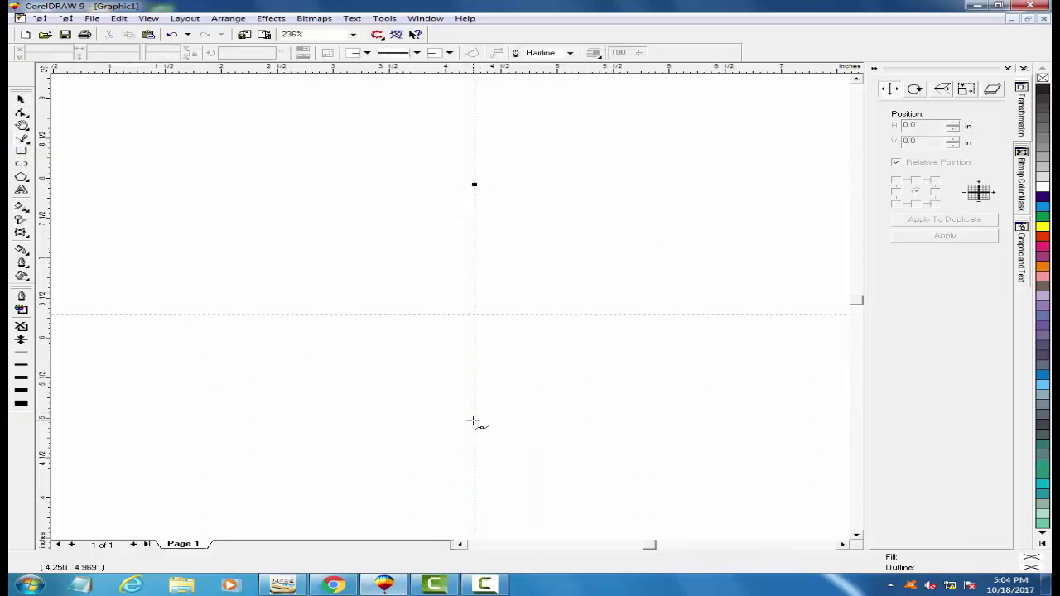
{"action": "left_click", "coordinate": [473, 419]}
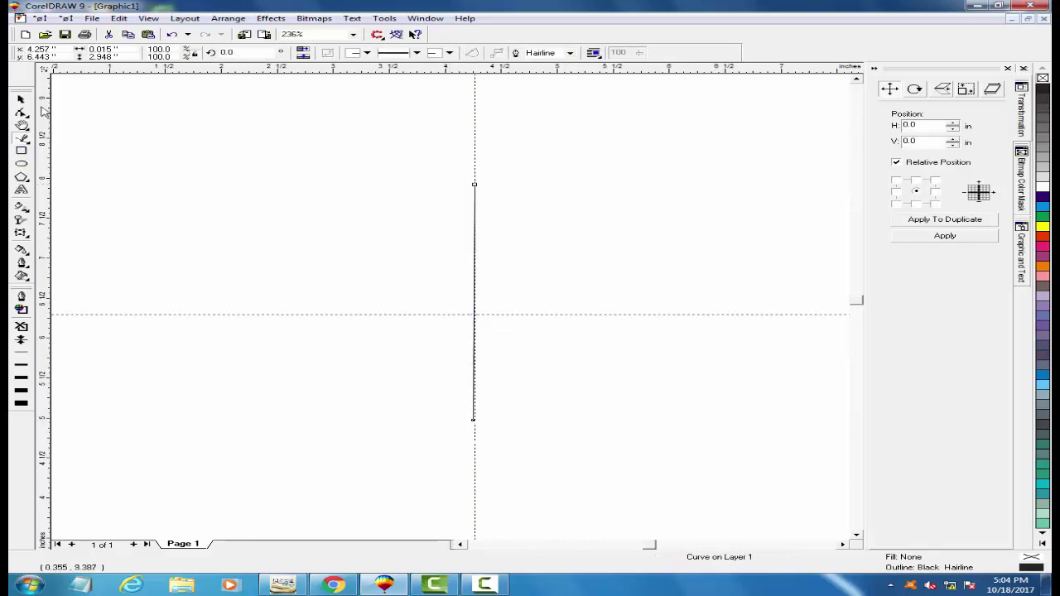
Delete the vertical guideline that runs along the drawn line.
{"action": "left_click", "coordinate": [21, 100]}
{"action": "left_click", "coordinate": [475, 294]}
{"action": "right_click", "coordinate": [475, 295]}
{"action": "left_click", "coordinate": [447, 231]}
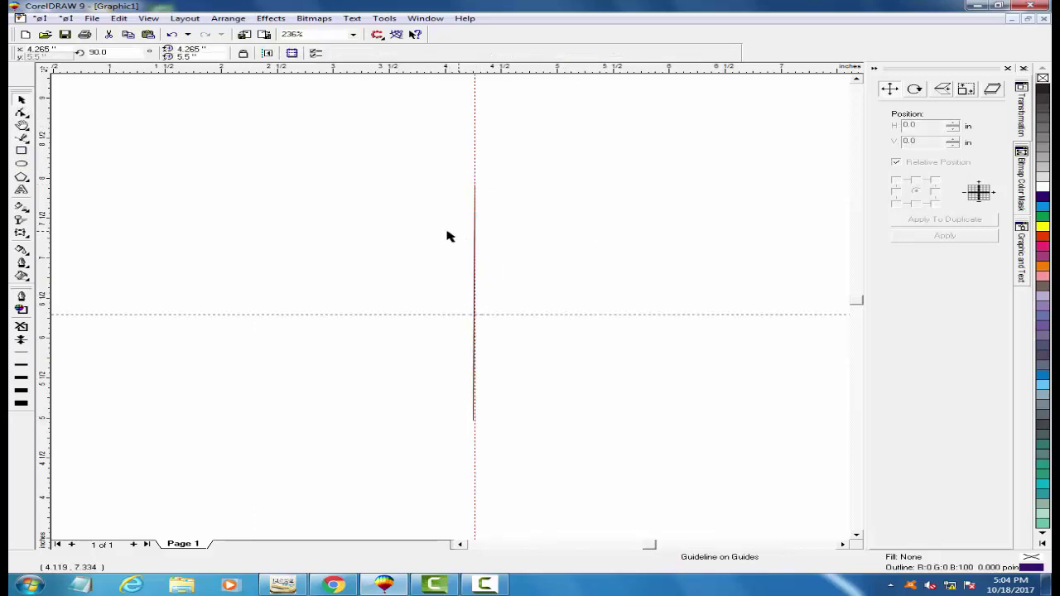
{"action": "left_click", "coordinate": [475, 136]}
{"action": "key", "text": "Delete"}
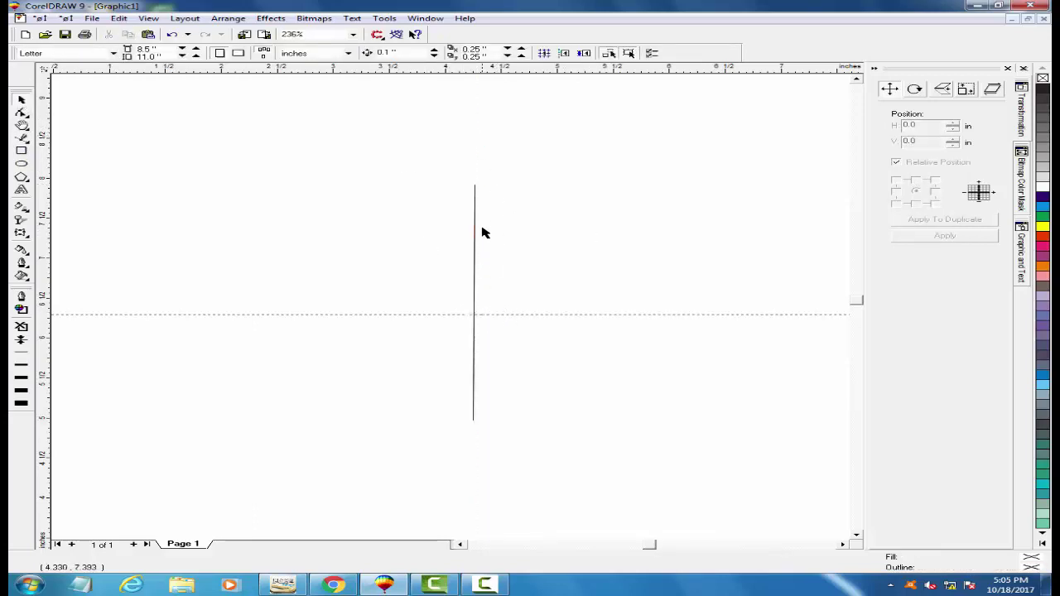
{"action": "left_click", "coordinate": [474, 234]}
{"action": "right_click", "coordinate": [477, 234]}
{"action": "left_click", "coordinate": [474, 234]}
{"action": "right_click", "coordinate": [475, 234]}
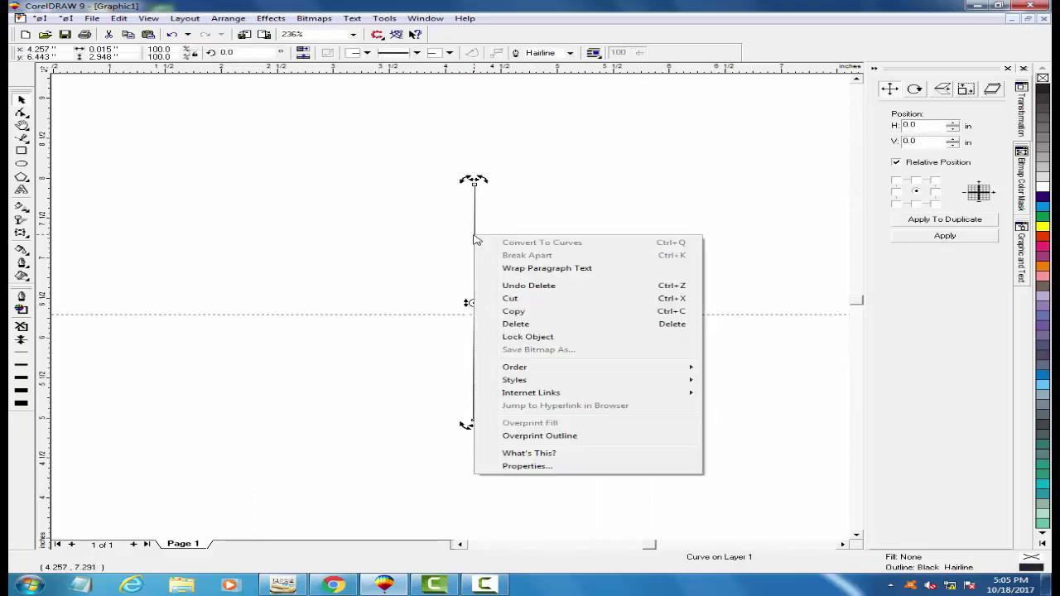
{"action": "right_click", "coordinate": [475, 235]}
{"action": "right_click", "coordinate": [475, 234]}
{"action": "left_click", "coordinate": [537, 190]}
Convert the vertical line's segment to a curve with the Shape tool and bow it out to the left.
{"action": "left_click", "coordinate": [475, 207]}
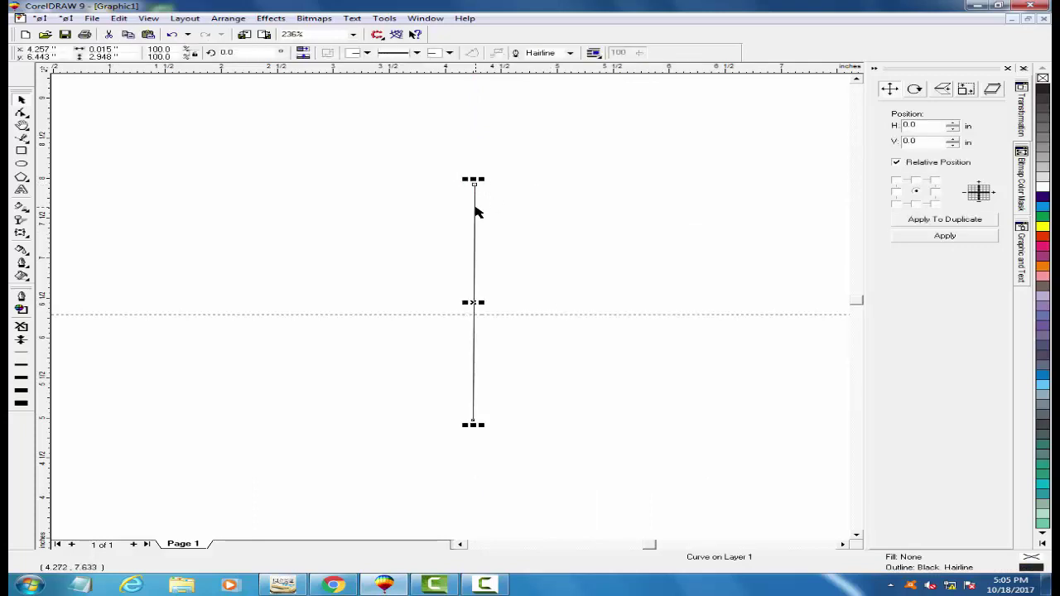
{"action": "left_click", "coordinate": [20, 113]}
{"action": "right_click", "coordinate": [473, 274]}
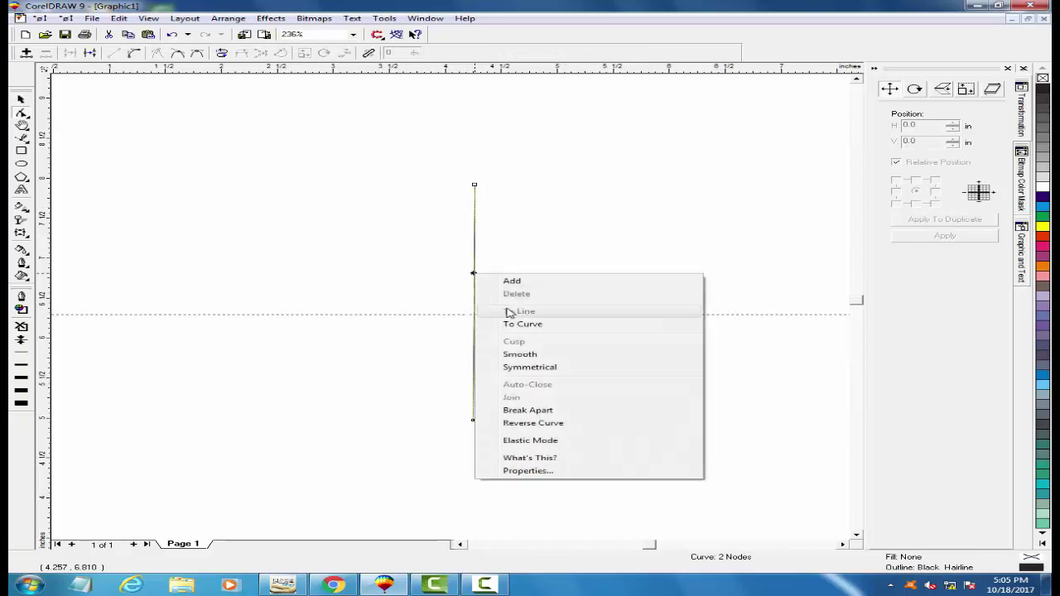
{"action": "left_click", "coordinate": [506, 279]}
{"action": "left_click_drag", "start_coordinate": [474, 279], "coordinate": [303, 203]}
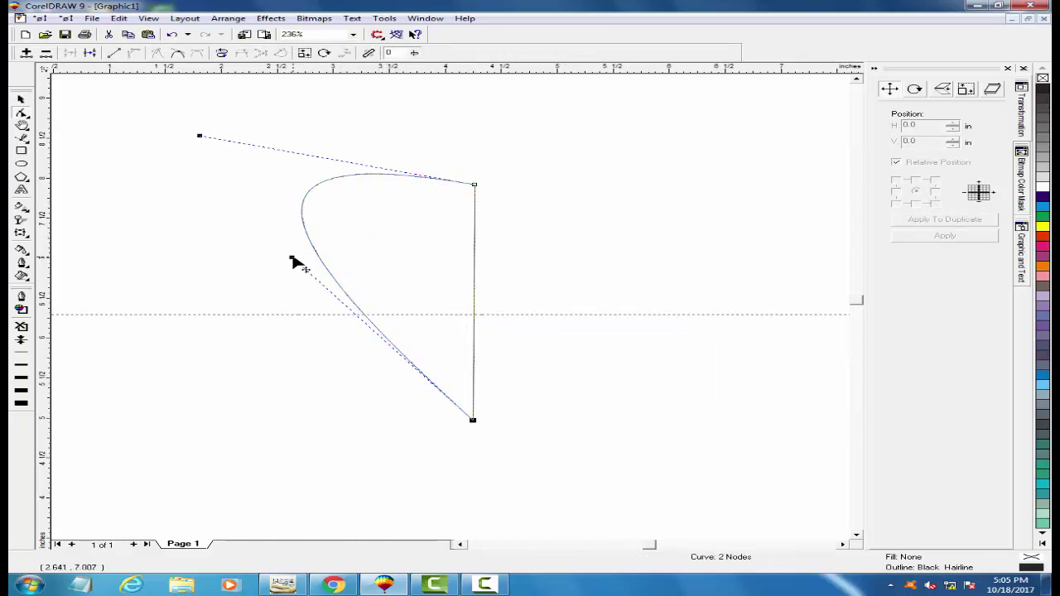
Adjust the curve's upper and lower control handles to round it into the left half of an apple.
{"action": "left_click_drag", "start_coordinate": [291, 260], "coordinate": [279, 429]}
{"action": "left_click_drag", "start_coordinate": [200, 137], "coordinate": [182, 111]}
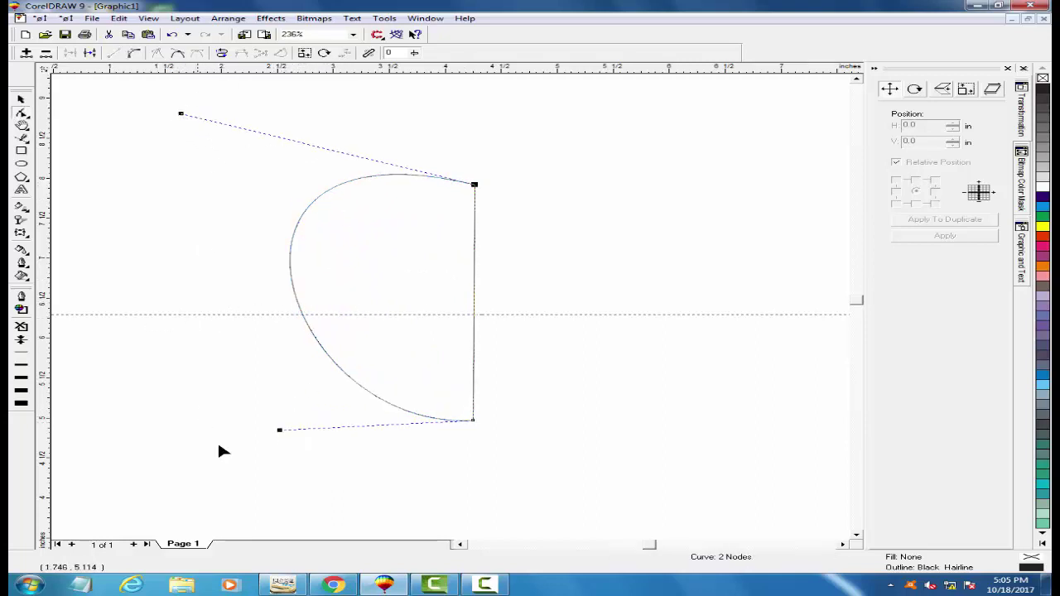
{"action": "left_click_drag", "start_coordinate": [279, 430], "coordinate": [288, 424]}
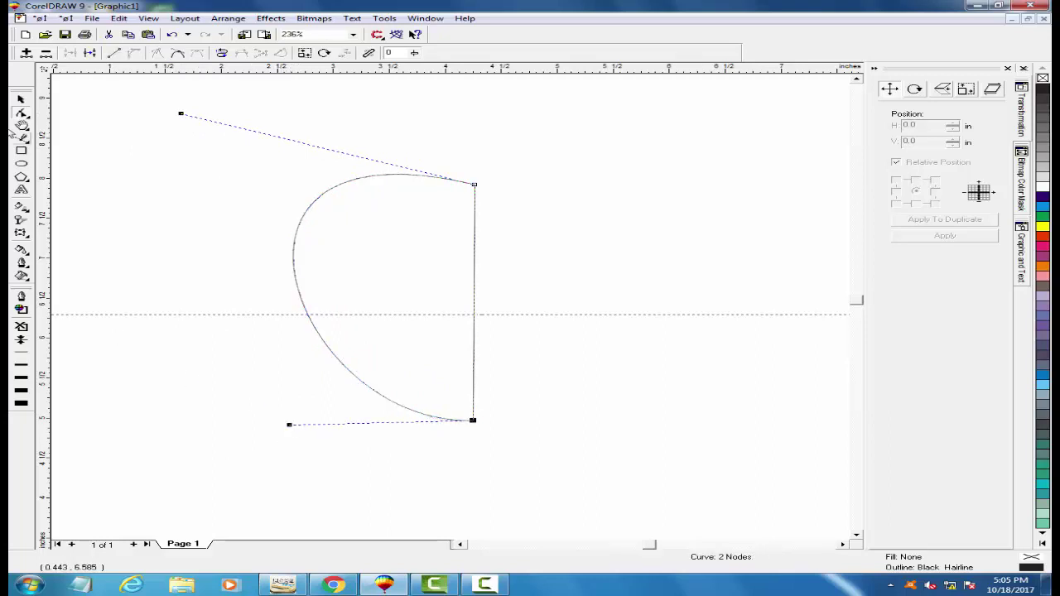
Mirror a duplicate of the half-apple shape to the right and move it against the original's straight edge.
{"action": "left_click", "coordinate": [22, 100]}
{"action": "left_click", "coordinate": [290, 300]}
{"action": "left_click_drag", "start_coordinate": [290, 300], "coordinate": [506, 324]}
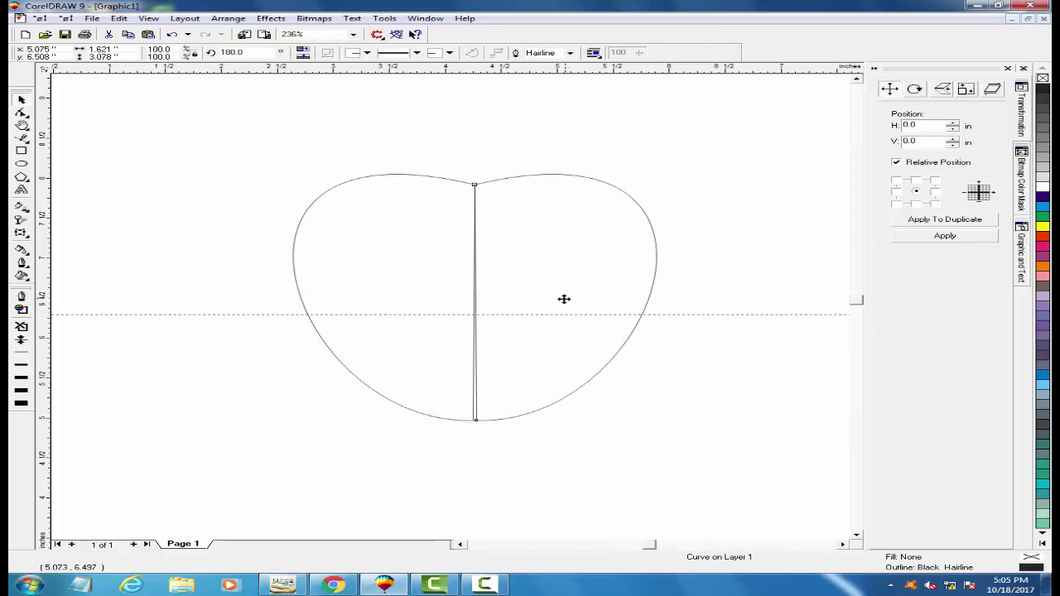
{"action": "left_click_drag", "start_coordinate": [564, 298], "coordinate": [561, 298]}
Weld the two apple halves into a single outline.
{"action": "left_click", "coordinate": [396, 275], "text": "shift"}
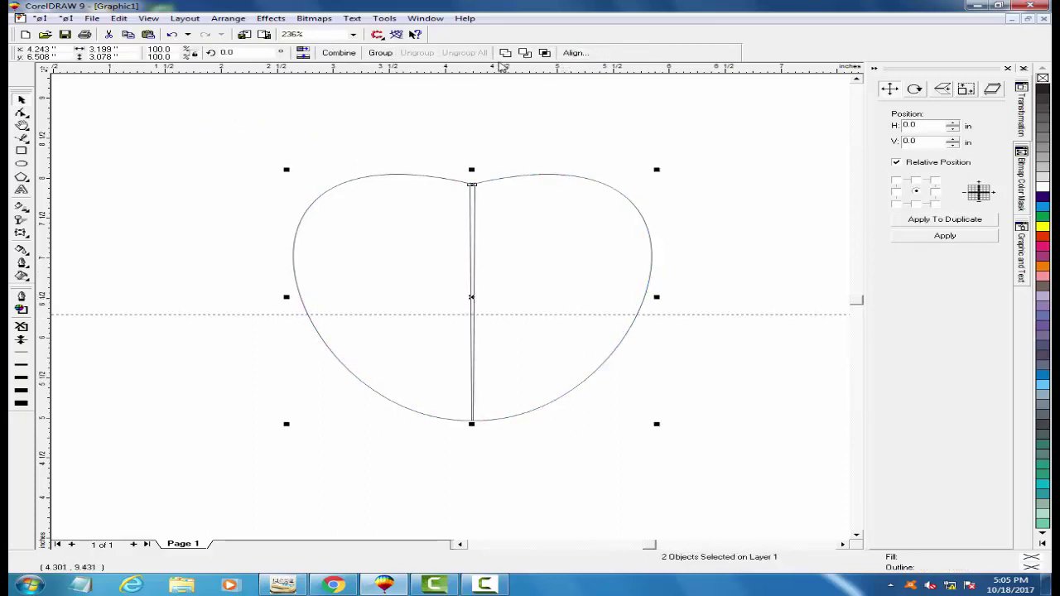
{"action": "left_click", "coordinate": [506, 54]}
{"action": "left_click", "coordinate": [460, 138]}
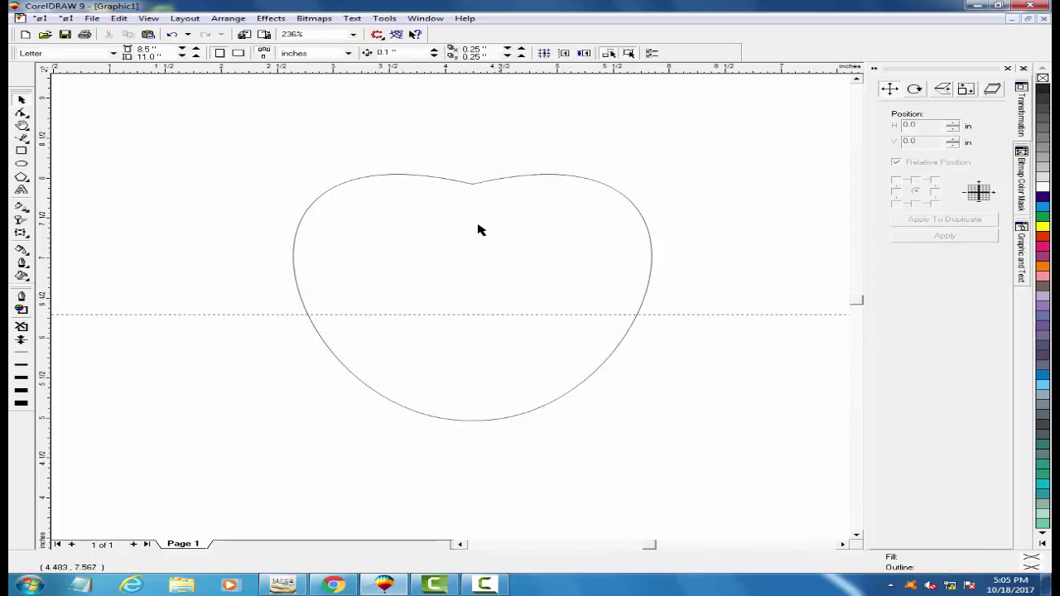
Add a node on each side of the apple's bottom node and raise the middle node to form a shallow dent.
{"action": "key", "text": "F2"}
{"action": "left_click_drag", "start_coordinate": [479, 142], "coordinate": [485, 253]}
{"action": "key", "text": "F3"}
{"action": "left_click_drag", "start_coordinate": [303, 329], "coordinate": [625, 468]}
{"action": "left_click", "coordinate": [21, 99]}
{"action": "left_click", "coordinate": [485, 357]}
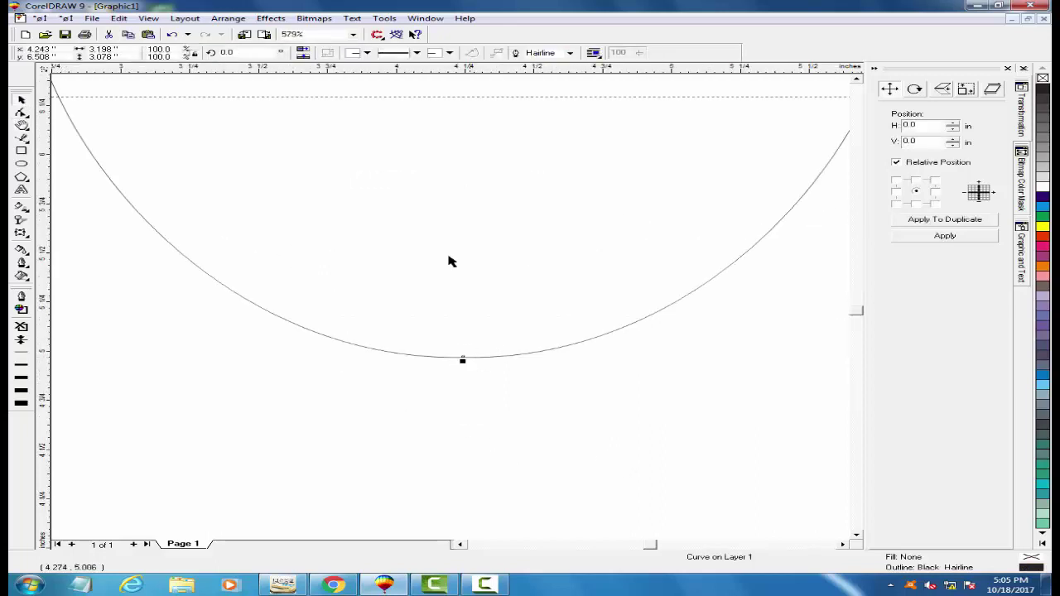
{"action": "left_click", "coordinate": [27, 115]}
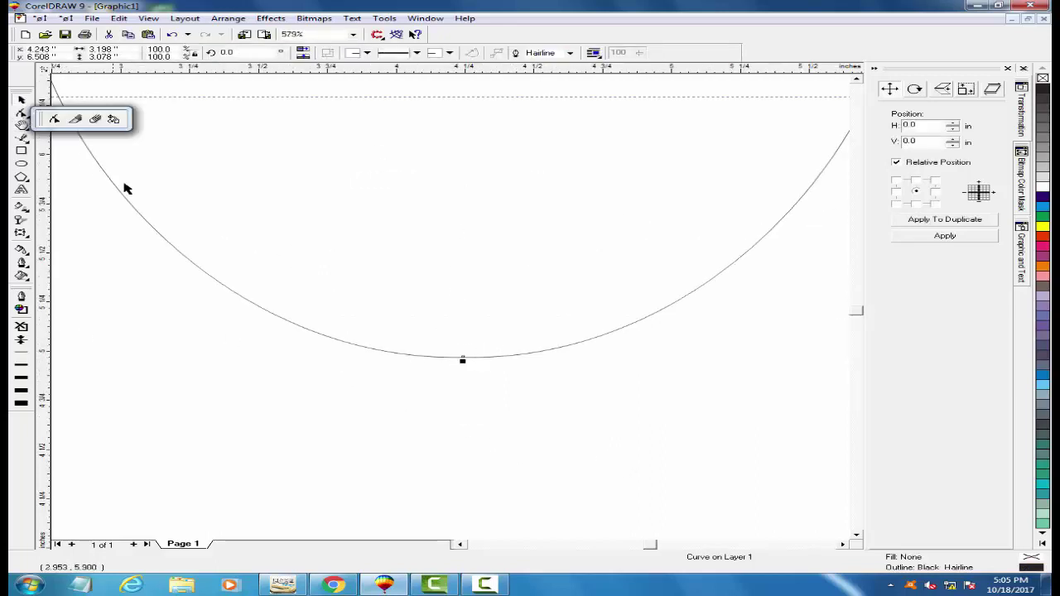
{"action": "left_click", "coordinate": [55, 121]}
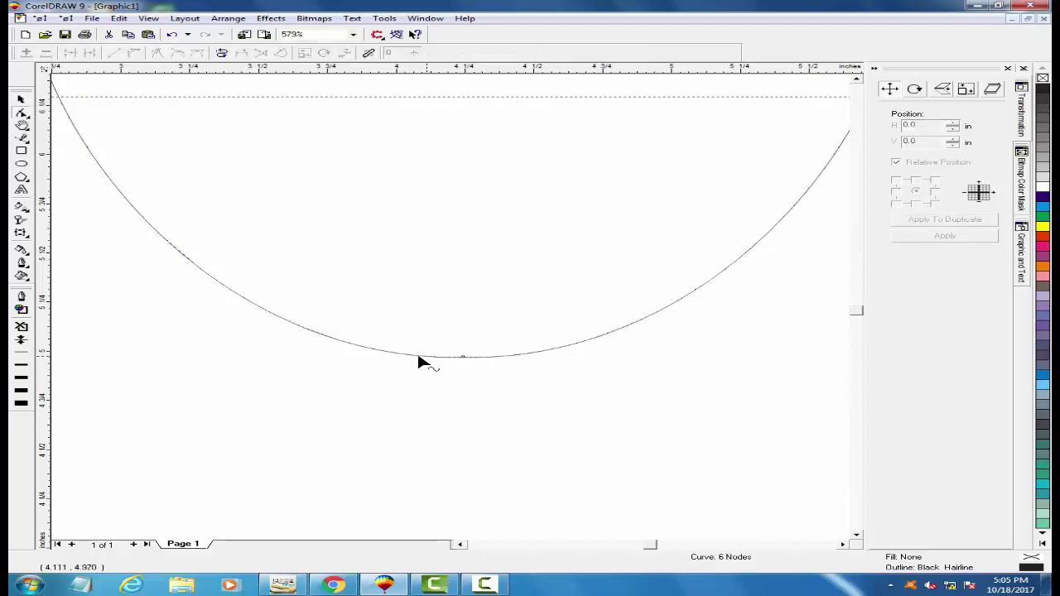
{"action": "double_click", "coordinate": [328, 337]}
{"action": "double_click", "coordinate": [570, 345]}
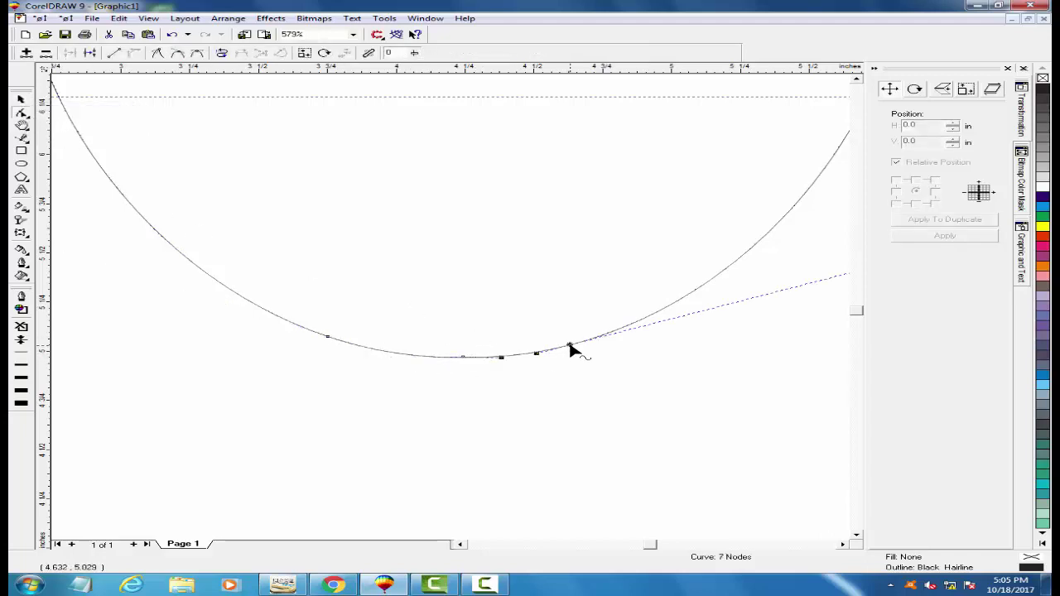
{"action": "left_click_drag", "start_coordinate": [463, 358], "coordinate": [468, 346]}
{"action": "scroll", "coordinate": [573, 385], "scroll_direction": "down", "scroll_amount": 3}
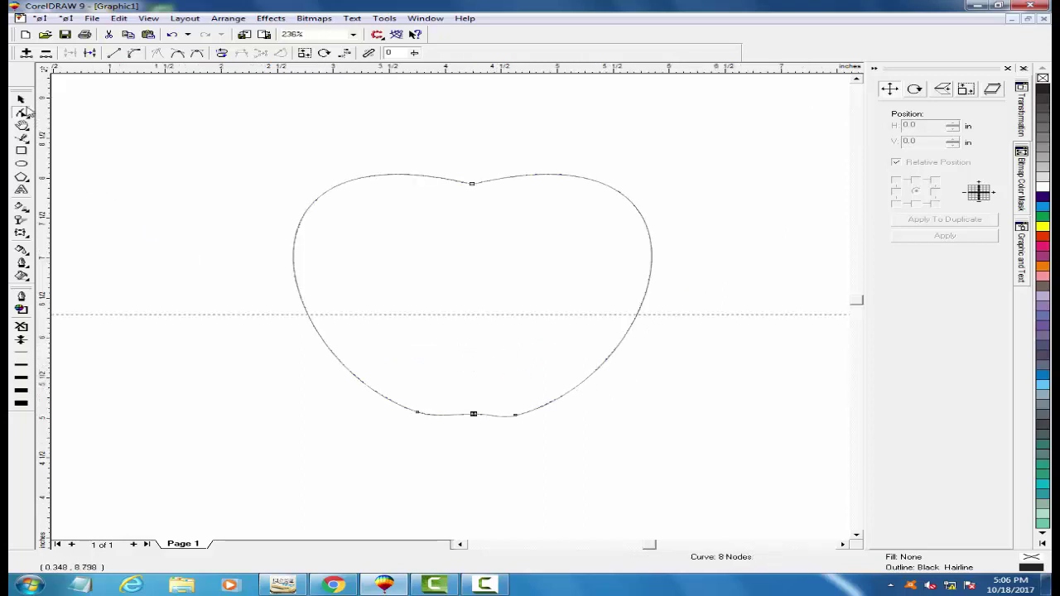
Delete the horizontal guideline that crosses the apple outline.
{"action": "left_click", "coordinate": [20, 99]}
{"action": "key", "text": "F3"}
{"action": "key", "text": "F2"}
{"action": "left_click_drag", "start_coordinate": [267, 177], "coordinate": [577, 383]}
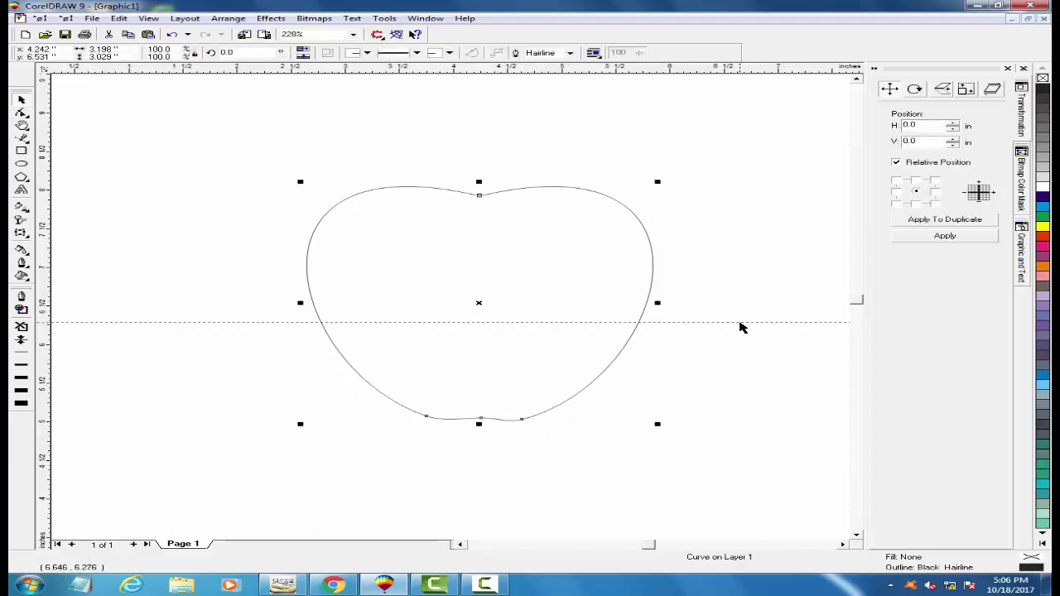
{"action": "left_click", "coordinate": [740, 322]}
{"action": "key", "text": "Delete"}
{"action": "left_click", "coordinate": [596, 287]}
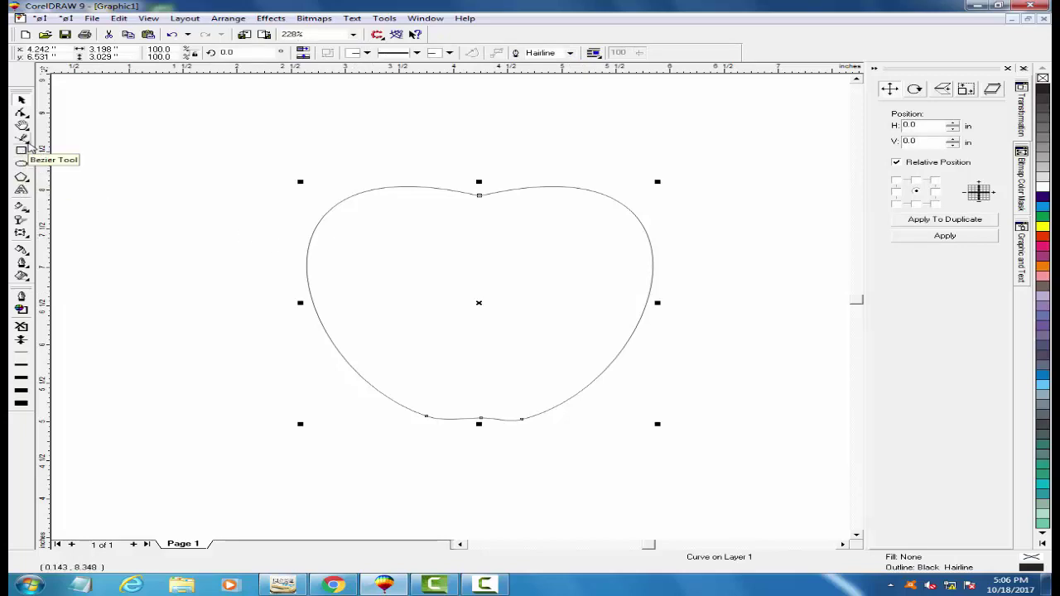
Draw an ellipse about 0.92 by 1.15 inches in the empty space left of the apple.
{"action": "left_click", "coordinate": [21, 163]}
{"action": "left_click_drag", "start_coordinate": [144, 170], "coordinate": [243, 258]}
{"action": "left_click", "coordinate": [21, 100]}
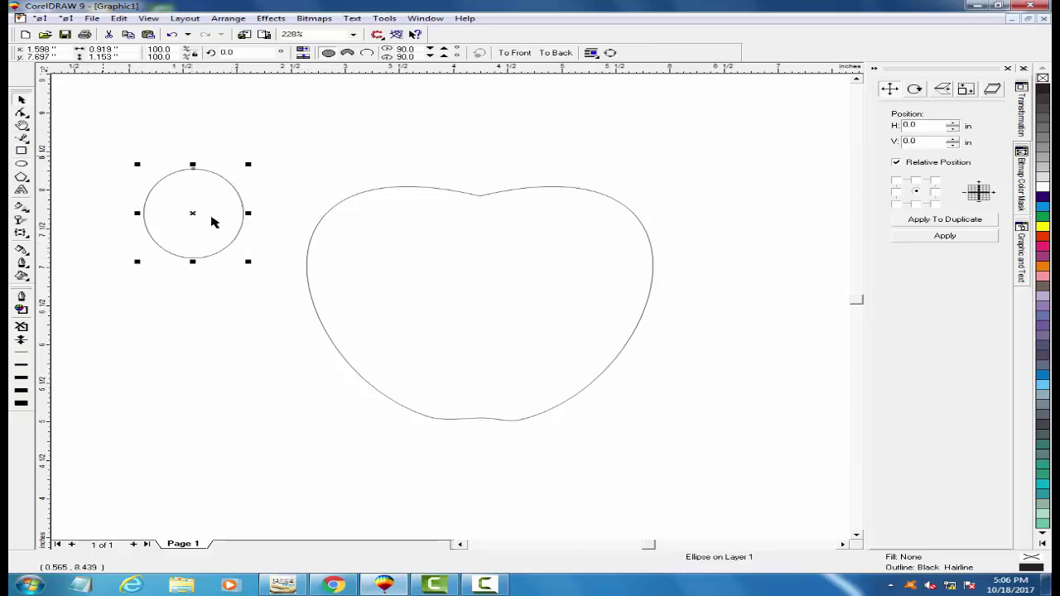
Place an overlapping duplicate of the ellipse beside it, intersect the two, and delete both ellipses to leave a leaf shape.
{"action": "left_click_drag", "start_coordinate": [193, 213], "coordinate": [263, 203]}
{"action": "right_click", "coordinate": [147, 214]}
{"action": "left_click", "coordinate": [226, 215], "text": "shift"}
{"action": "left_click", "coordinate": [547, 53]}
{"action": "left_click", "coordinate": [336, 147]}
{"action": "key", "text": "Delete"}
{"action": "left_click", "coordinate": [135, 220]}
{"action": "key", "text": "Delete"}
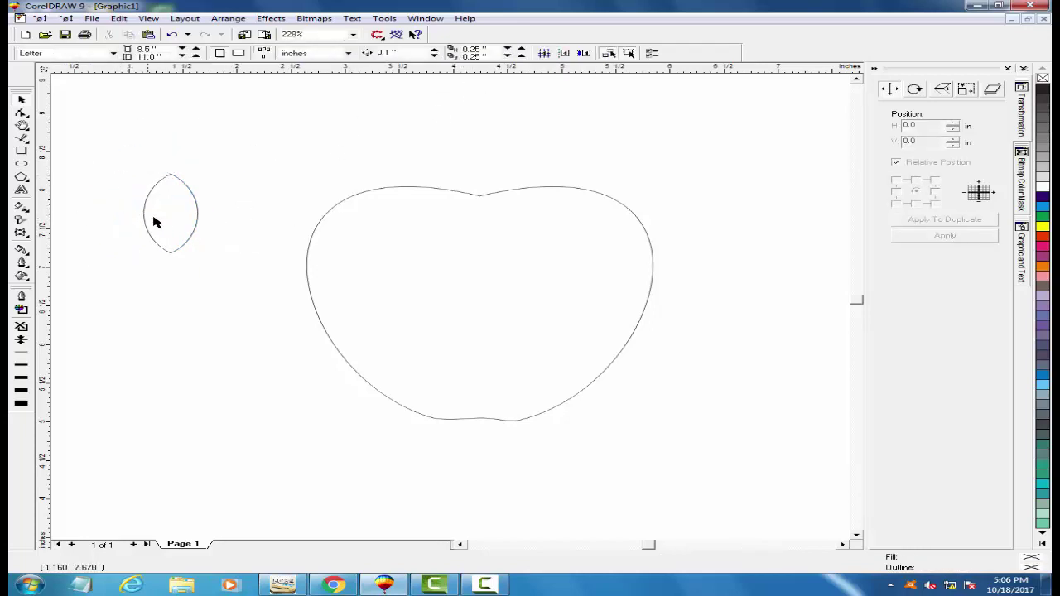
Move the leaf above the apple's top notch and rotate it clockwise to about 346.3 degrees.
{"action": "left_click_drag", "start_coordinate": [165, 220], "coordinate": [478, 156]}
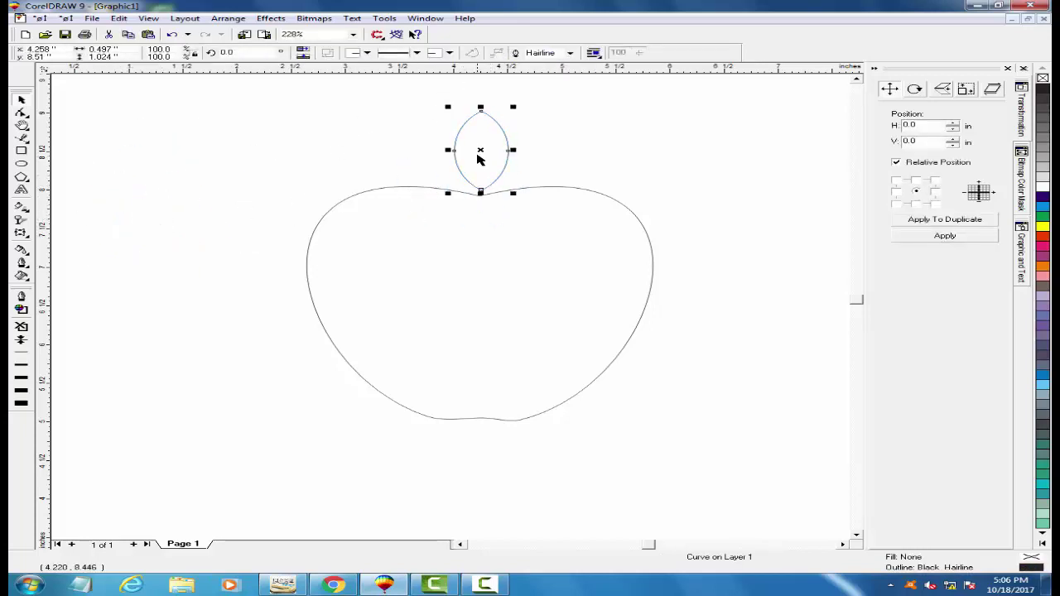
{"action": "left_click", "coordinate": [455, 170]}
{"action": "left_click_drag", "start_coordinate": [517, 107], "coordinate": [526, 117]}
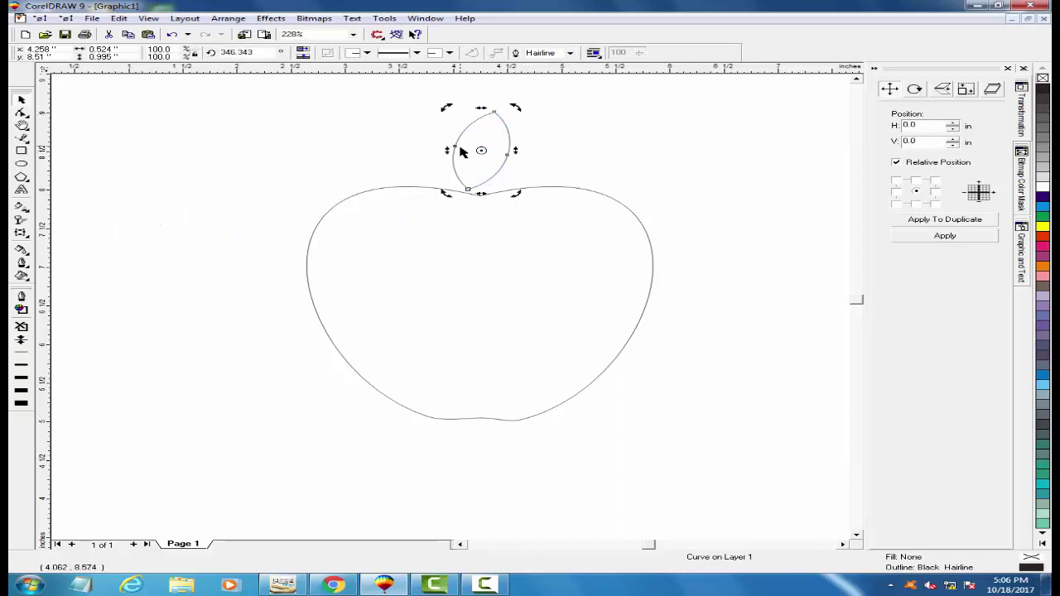
{"action": "left_click", "coordinate": [482, 151]}
{"action": "left_click_drag", "start_coordinate": [482, 152], "coordinate": [490, 150]}
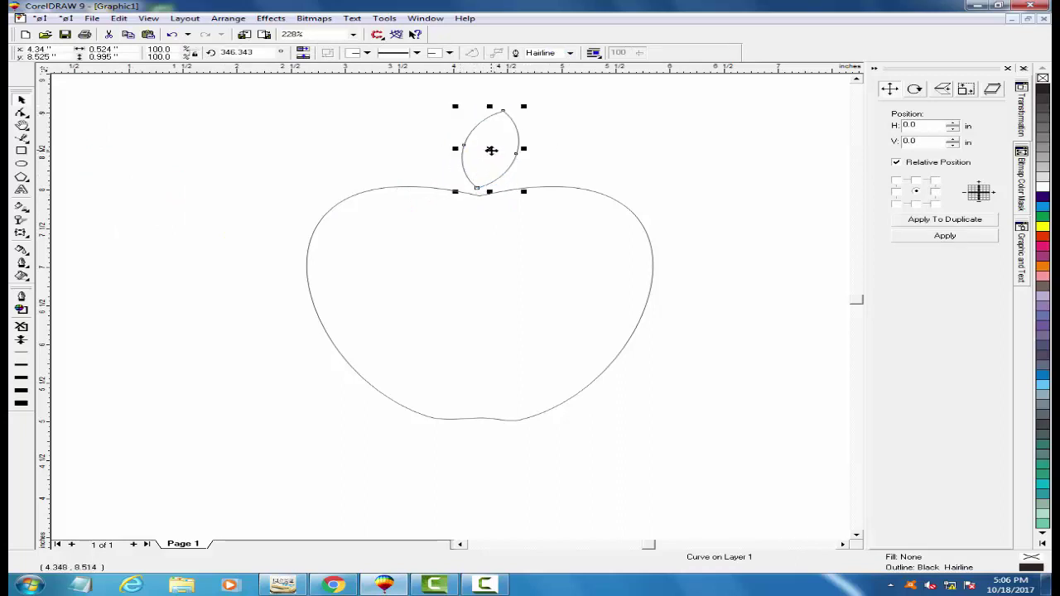
Try to align the leaf and the apple outline on a common vertical centre.
{"action": "left_click", "coordinate": [236, 183]}
{"action": "key", "text": "F3"}
{"action": "key", "text": "F2"}
{"action": "left_click_drag", "start_coordinate": [303, 167], "coordinate": [579, 368]}
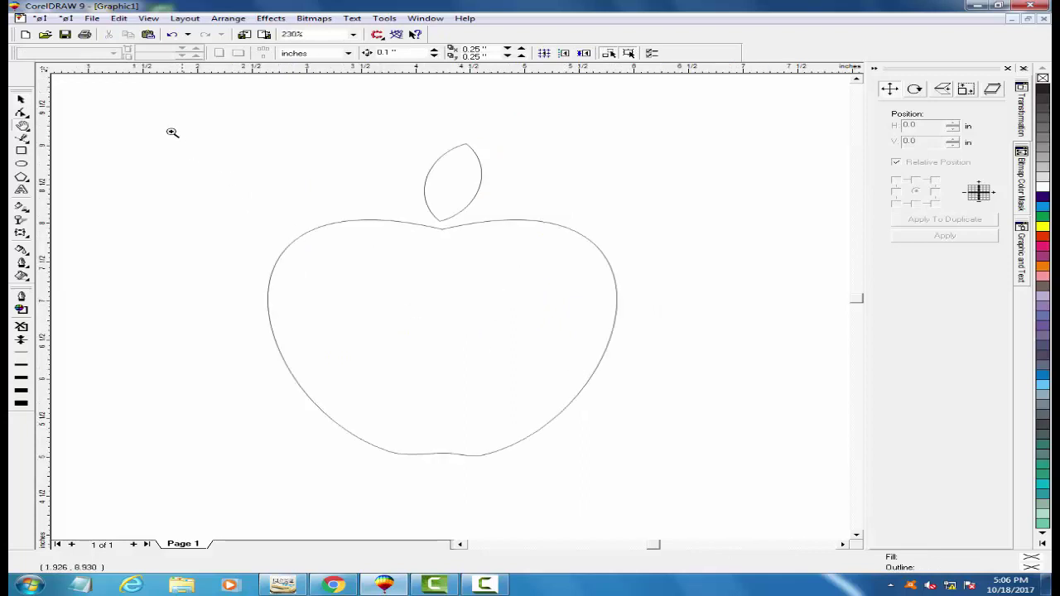
{"action": "left_click_drag", "start_coordinate": [165, 118], "coordinate": [720, 493]}
{"action": "double_click", "coordinate": [20, 99]}
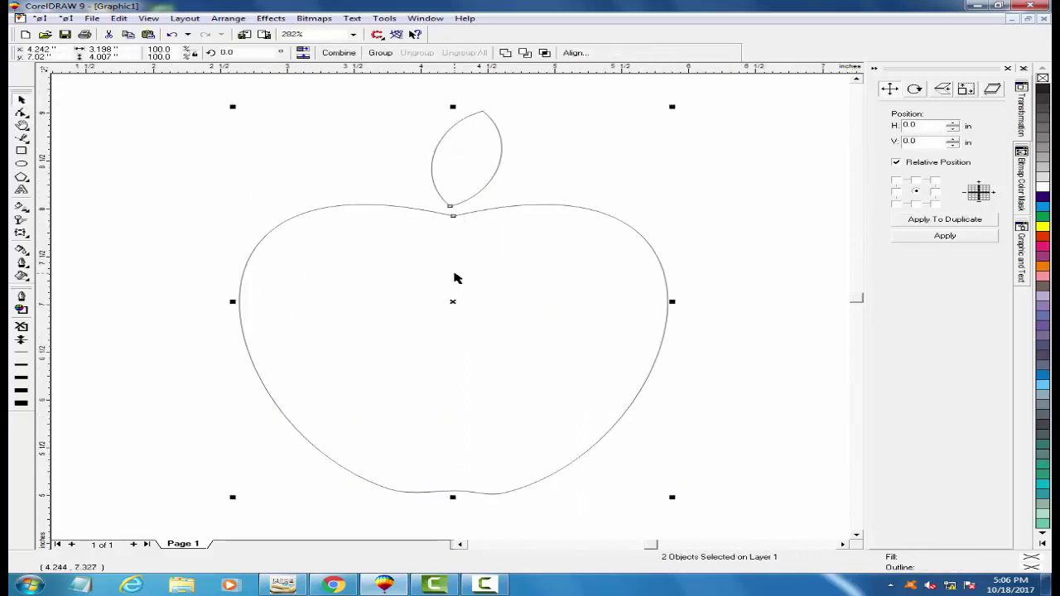
{"action": "key", "text": "c"}
{"action": "key", "text": "ctrl+z"}
{"action": "left_click", "coordinate": [195, 243]}
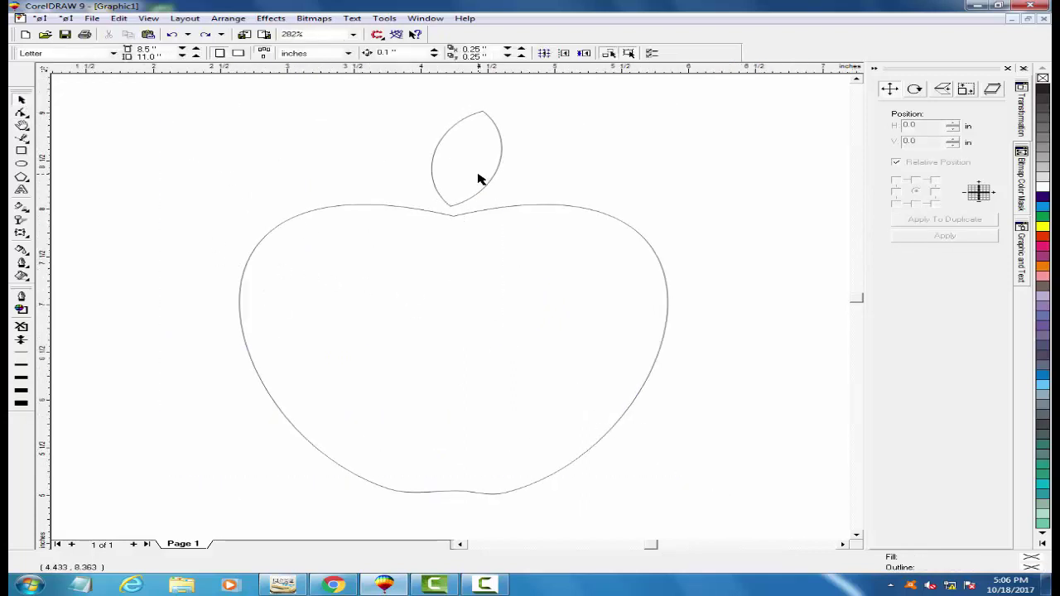
Rotate the leaf slightly further clockwise and shift it right so its lower tip sits over the apple's notch.
{"action": "left_click_drag", "start_coordinate": [478, 175], "coordinate": [480, 173]}
{"action": "left_click", "coordinate": [471, 157]}
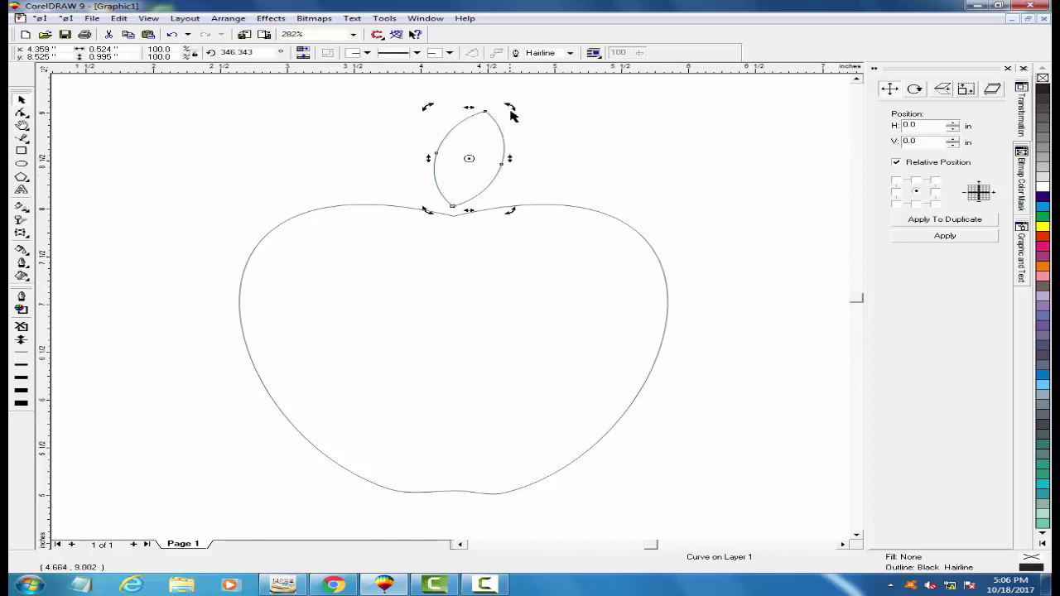
{"action": "left_click_drag", "start_coordinate": [508, 105], "coordinate": [514, 110]}
{"action": "left_click", "coordinate": [468, 165]}
{"action": "left_click_drag", "start_coordinate": [471, 159], "coordinate": [477, 158]}
{"action": "left_click", "coordinate": [211, 207]}
Draw an ellipse left of the apple and set its size to 0.5 by 0.5 inches.
{"action": "left_click", "coordinate": [22, 163]}
{"action": "left_click_drag", "start_coordinate": [156, 179], "coordinate": [237, 221]}
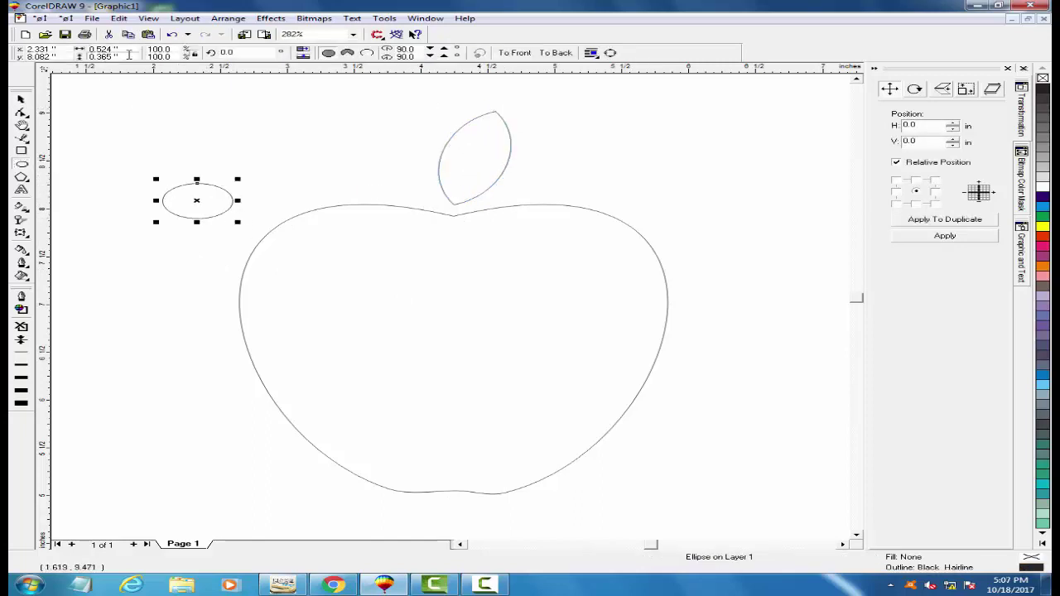
{"action": "type", "text": "0.5"}
{"action": "key", "text": "Tab"}
{"action": "type", "text": "0.5"}
{"action": "key", "text": "Return"}
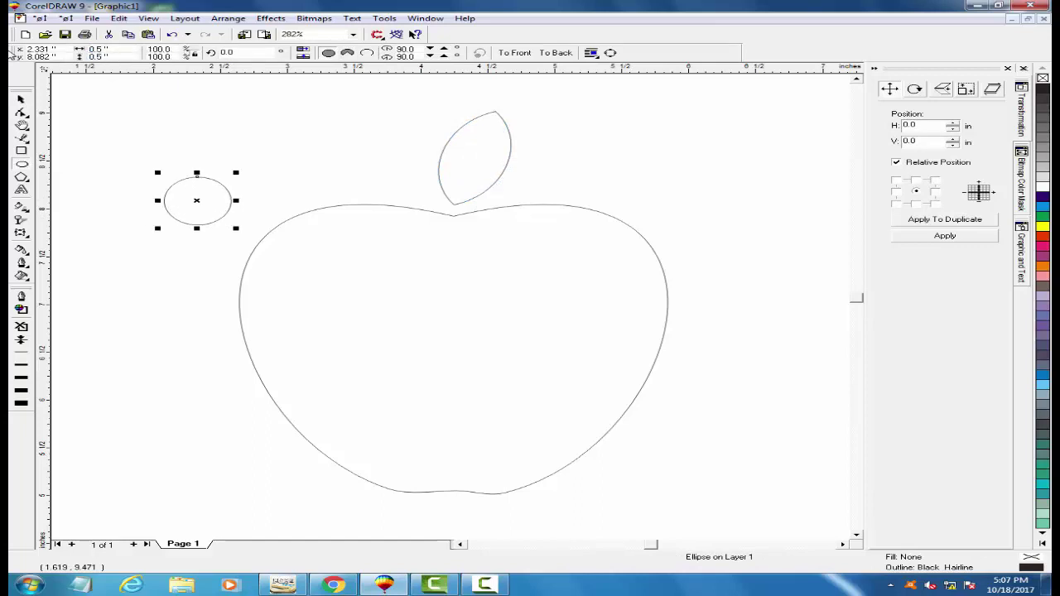
Enlarge the circle to about 1.25 inches and place it over the apple's upper-right edge.
{"action": "left_click_drag", "start_coordinate": [245, 238], "coordinate": [270, 250]}
{"action": "mouse_move", "coordinate": [201, 206]}
{"action": "left_mouse_down"}
{"action": "mouse_move", "coordinate": [653, 227]}
{"action": "mouse_move", "coordinate": [636, 228]}
{"action": "left_mouse_up"}
{"action": "mouse_move", "coordinate": [704, 276]}
{"action": "left_mouse_down"}
{"action": "mouse_move", "coordinate": [744, 306]}
{"action": "mouse_move", "coordinate": [679, 239]}
{"action": "mouse_move", "coordinate": [704, 233]}
{"action": "left_mouse_up"}
{"action": "key", "text": "Delete"}
{"action": "left_click", "coordinate": [21, 100]}
Trim the apple with the overlapping circle to cut the bite, and delete the circle.
{"action": "left_click", "coordinate": [490, 313], "text": "shift"}
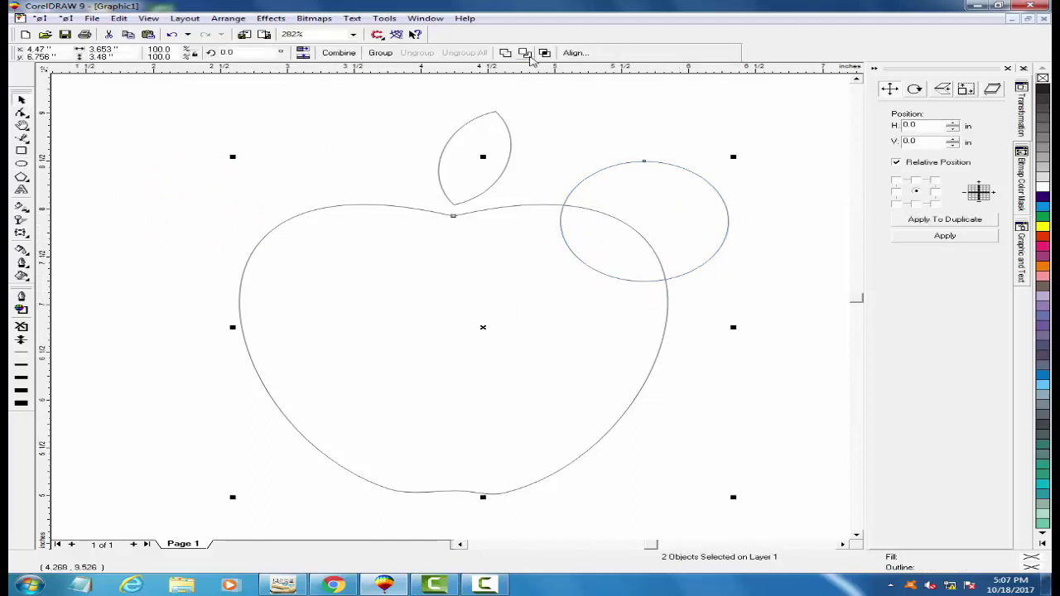
{"action": "left_click", "coordinate": [528, 56]}
{"action": "left_click", "coordinate": [686, 206]}
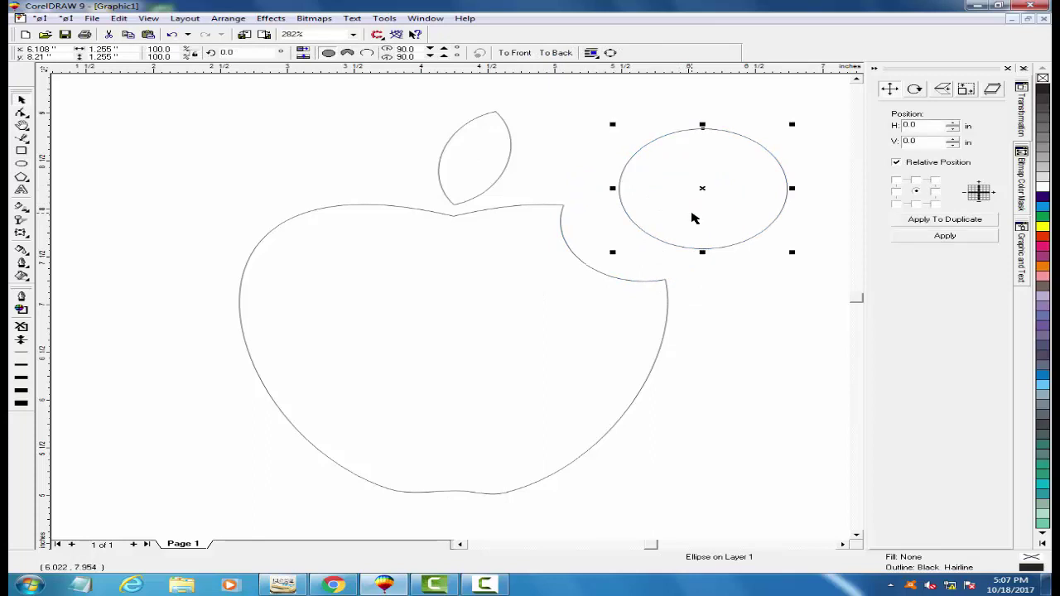
{"action": "key", "text": "Delete"}
Fill the bitten apple and the leaf with solid black.
{"action": "key", "text": "shift+F4"}
{"action": "key", "text": "F2"}
{"action": "left_click_drag", "start_coordinate": [336, 167], "coordinate": [546, 363]}
{"action": "key", "text": "F2"}
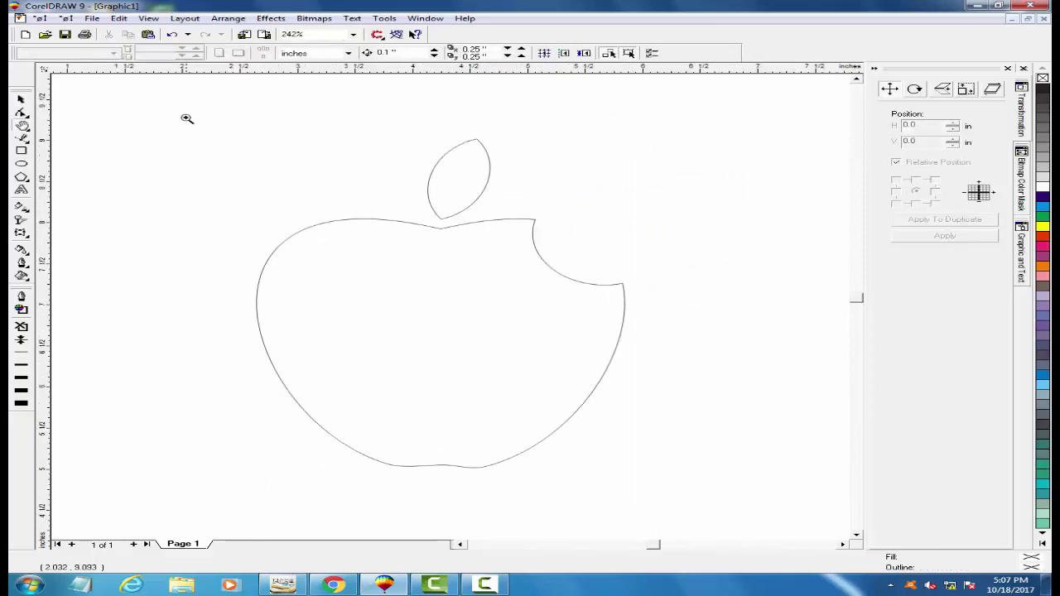
{"action": "left_click_drag", "start_coordinate": [187, 118], "coordinate": [707, 517]}
{"action": "left_click", "coordinate": [23, 99]}
{"action": "left_click", "coordinate": [451, 315]}
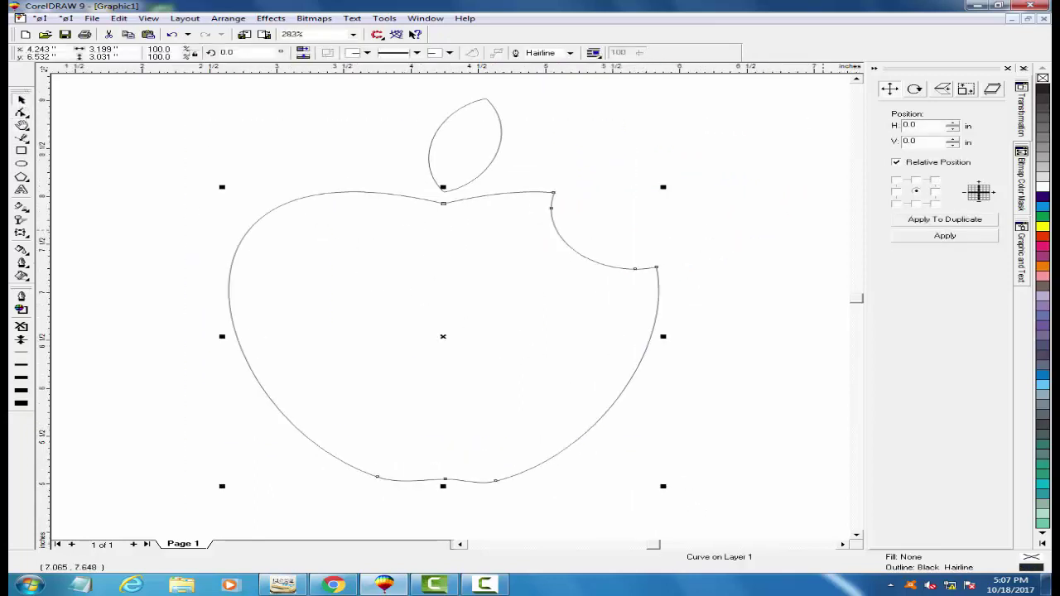
{"action": "left_click", "coordinate": [1042, 88]}
{"action": "left_click", "coordinate": [471, 157]}
{"action": "key", "text": "ctrl+r"}
{"action": "left_click", "coordinate": [444, 289]}
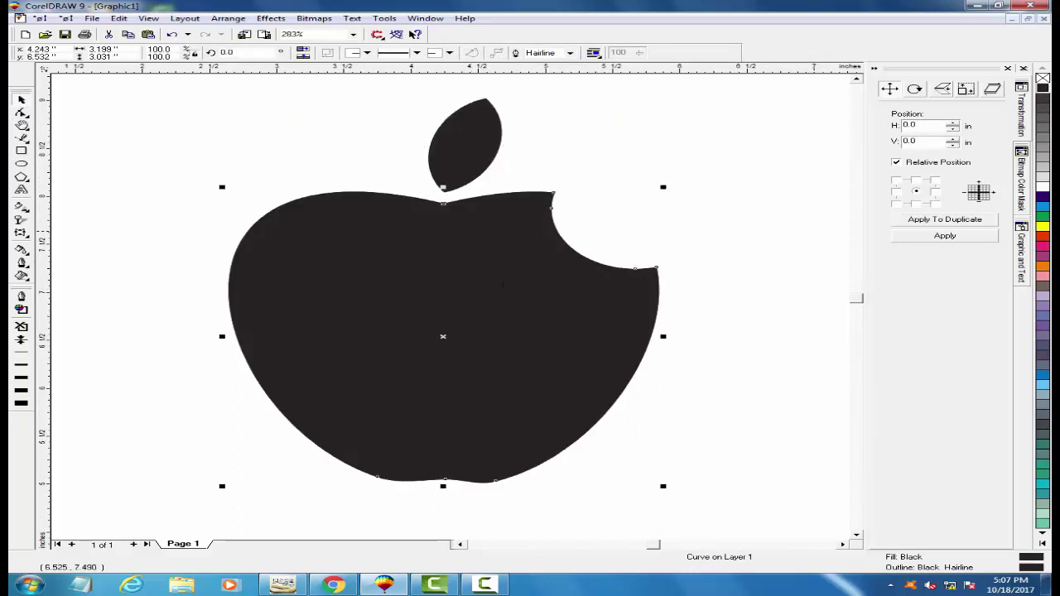
{"action": "left_click", "coordinate": [472, 178]}
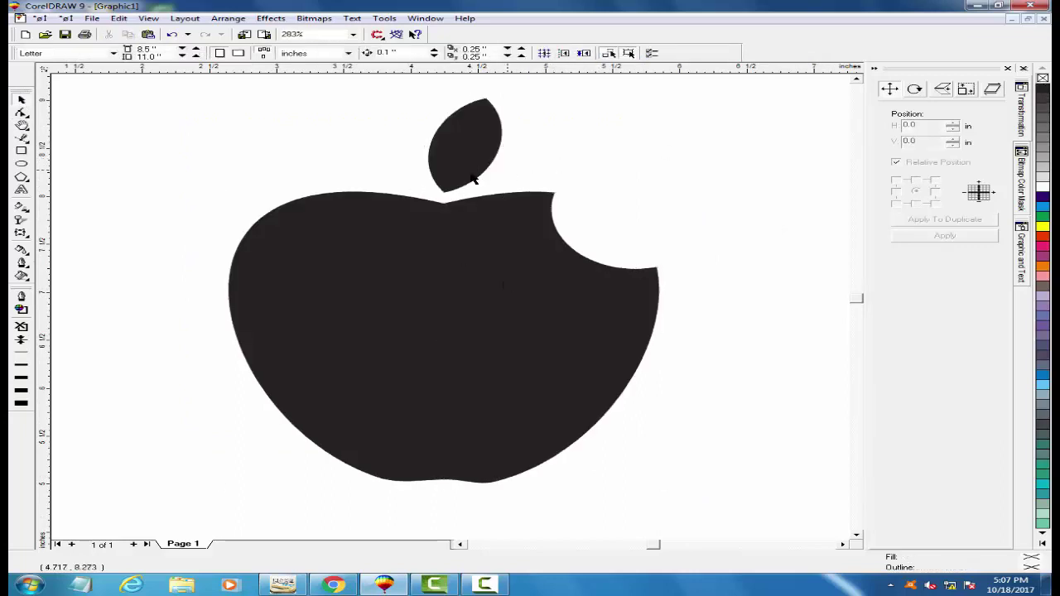
Draw a closed Bezier highlight shape about 1.16 by 2.46 inches along the inside of the apple's left half.
{"action": "left_click", "coordinate": [22, 139]}
{"action": "left_click", "coordinate": [293, 224]}
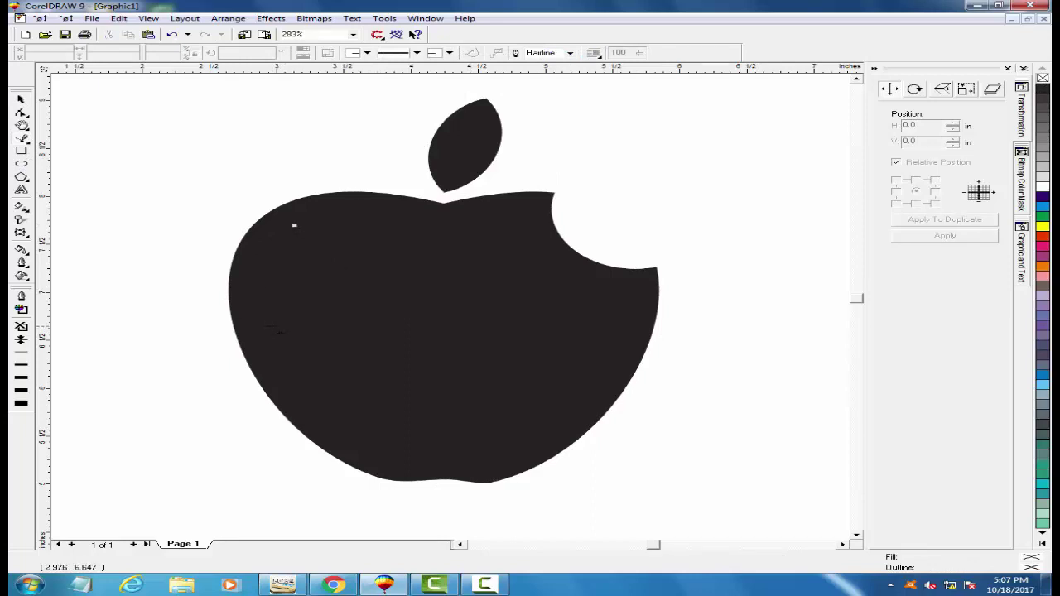
{"action": "left_click_drag", "start_coordinate": [276, 329], "coordinate": [323, 392]}
{"action": "left_click", "coordinate": [372, 442]}
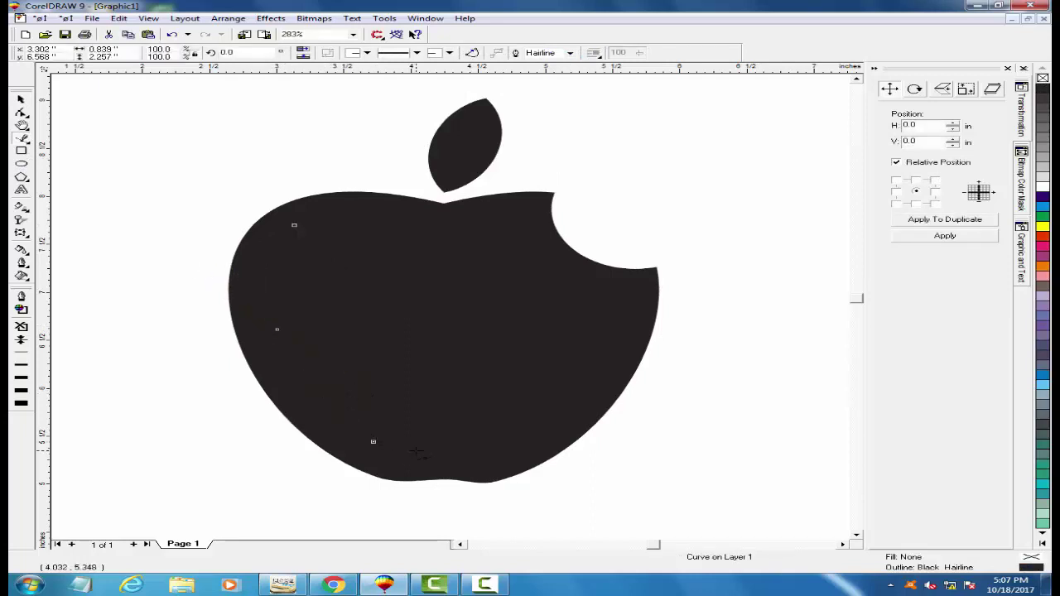
{"action": "left_click", "coordinate": [415, 450]}
{"action": "left_click_drag", "start_coordinate": [341, 306], "coordinate": [346, 244]}
{"action": "left_click_drag", "start_coordinate": [370, 258], "coordinate": [371, 284]}
{"action": "left_click_drag", "start_coordinate": [362, 247], "coordinate": [295, 224]}
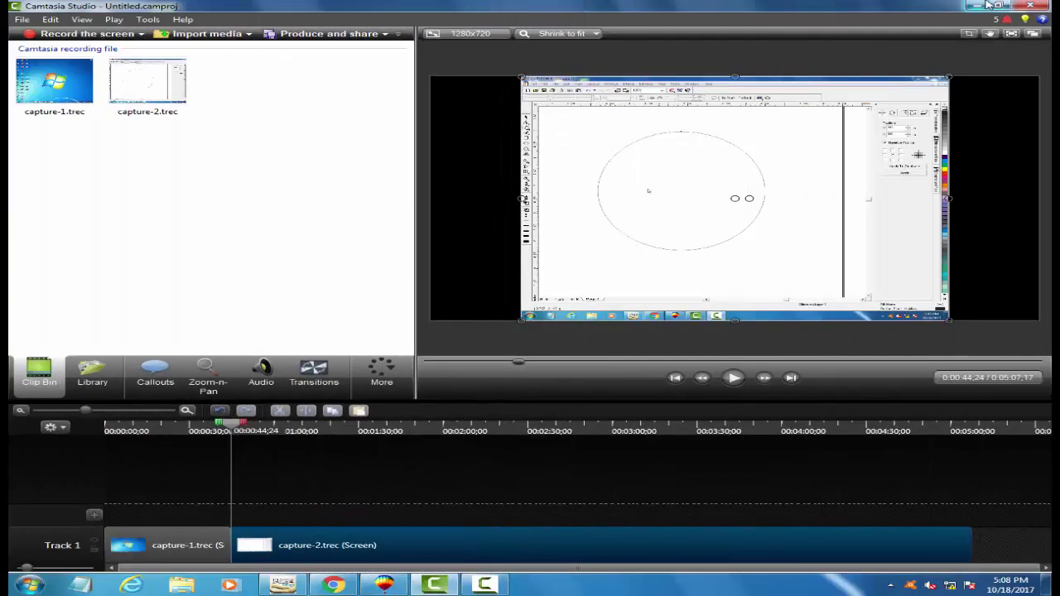
{"action": "left_click", "coordinate": [985, 6]}
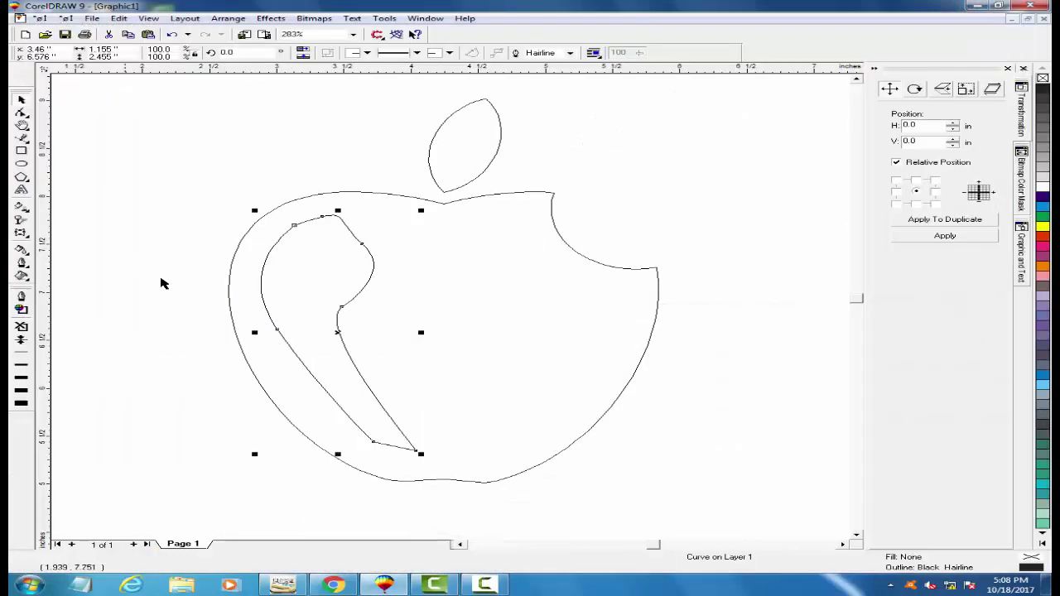
{"action": "left_click", "coordinate": [487, 585]}
{"action": "left_click", "coordinate": [488, 588]}
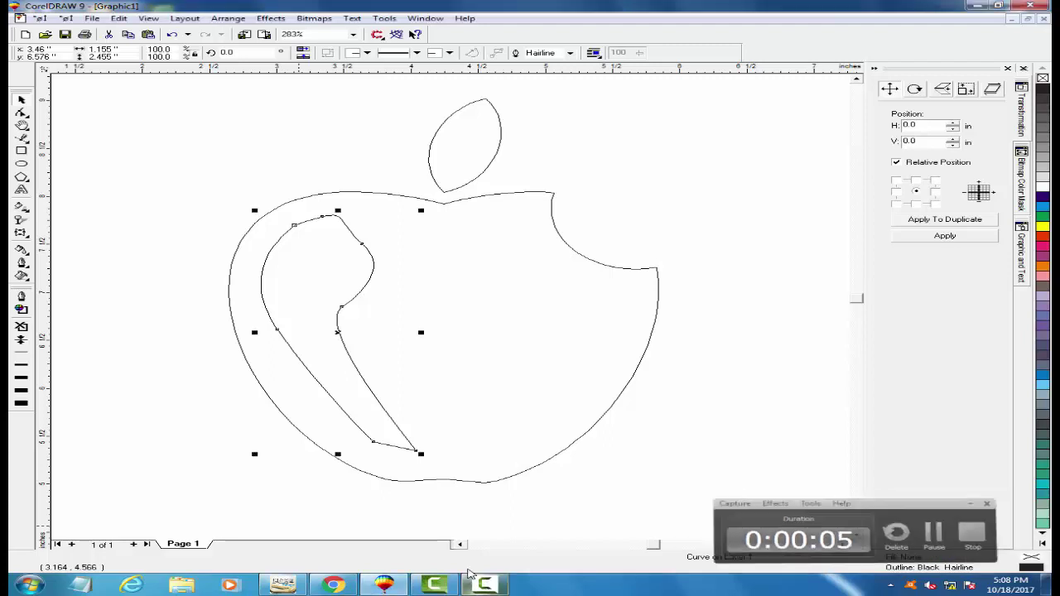
Try to delete the node at the top of the highlight shape with the Shape tool.
{"action": "key", "text": "F2"}
{"action": "left_click_drag", "start_coordinate": [210, 164], "coordinate": [491, 494]}
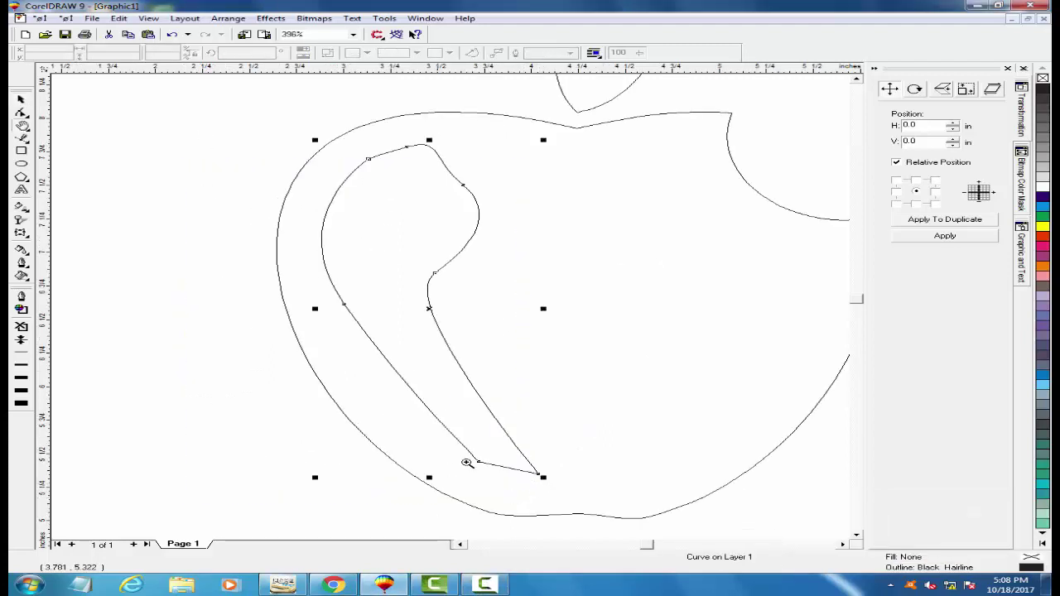
{"action": "left_click", "coordinate": [21, 112]}
{"action": "left_click_drag", "start_coordinate": [429, 135], "coordinate": [391, 157]}
{"action": "key", "text": "Delete"}
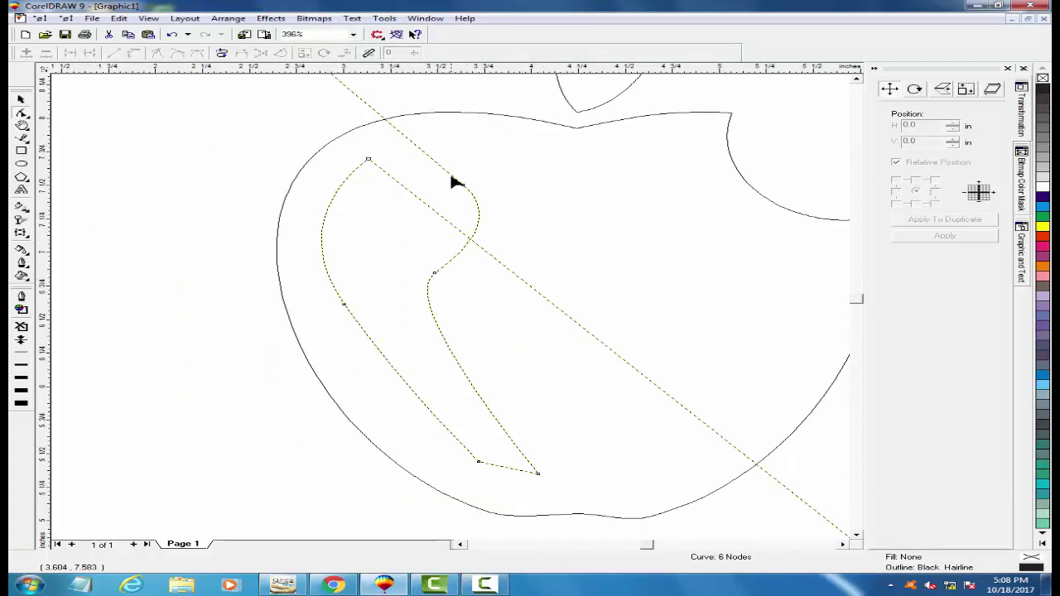
{"action": "key", "text": "ctrl+z"}
Delete the highlight shape's upper-right node and the lower-left node near its pointed tip to smooth the outline.
{"action": "left_click_drag", "start_coordinate": [504, 165], "coordinate": [465, 171]}
{"action": "key", "text": "Delete"}
{"action": "double_click", "coordinate": [480, 462]}
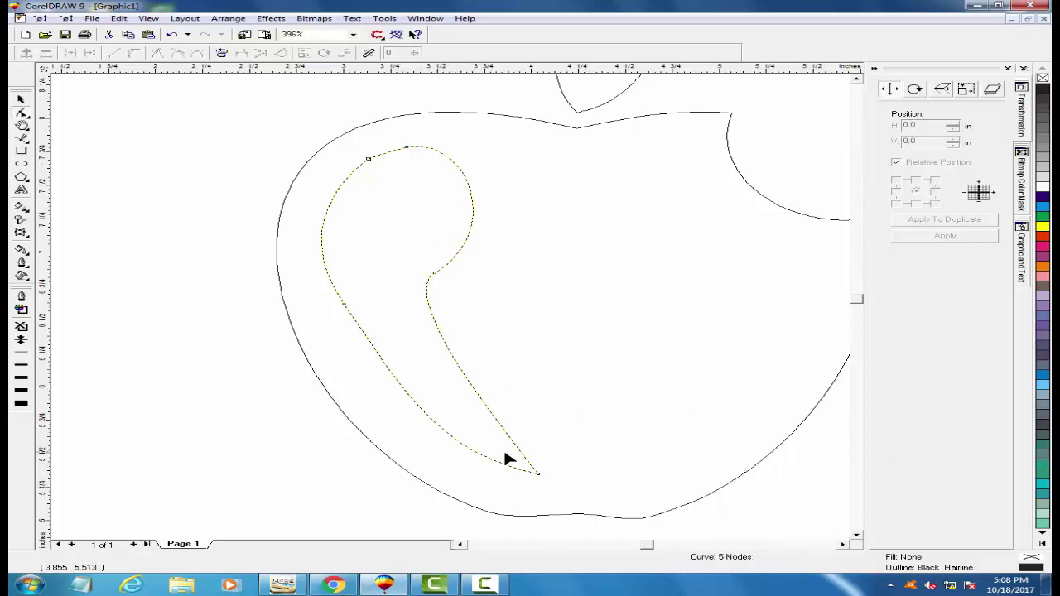
Fill the highlight shape with 40% Black.
{"action": "left_click", "coordinate": [22, 101]}
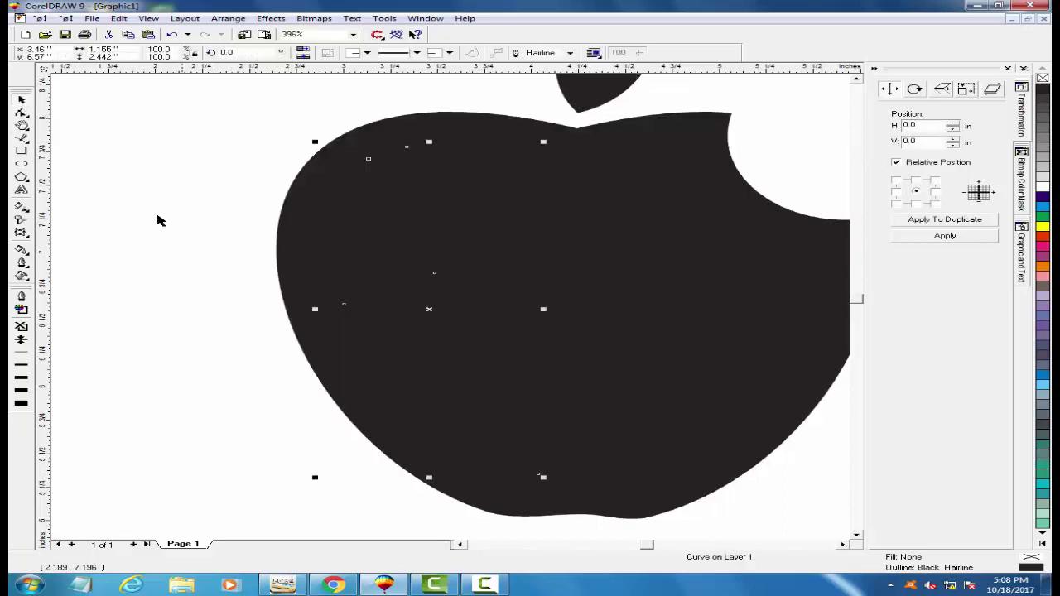
{"action": "left_click", "coordinate": [1042, 183]}
{"action": "left_click", "coordinate": [1043, 174]}
{"action": "left_click", "coordinate": [1043, 162]}
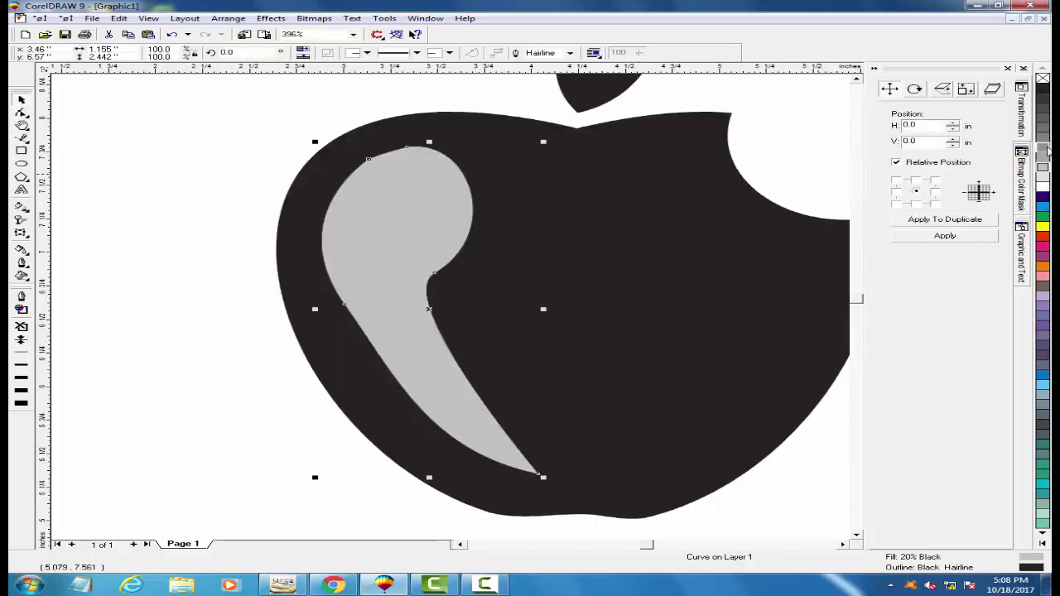
{"action": "left_click", "coordinate": [1045, 147]}
Delete the highlight shape's top node and the notch node on its inner edge.
{"action": "key", "text": "F3"}
{"action": "key", "text": "F3"}
{"action": "key", "text": "F3"}
{"action": "key", "text": "F3"}
{"action": "key", "text": "F3"}
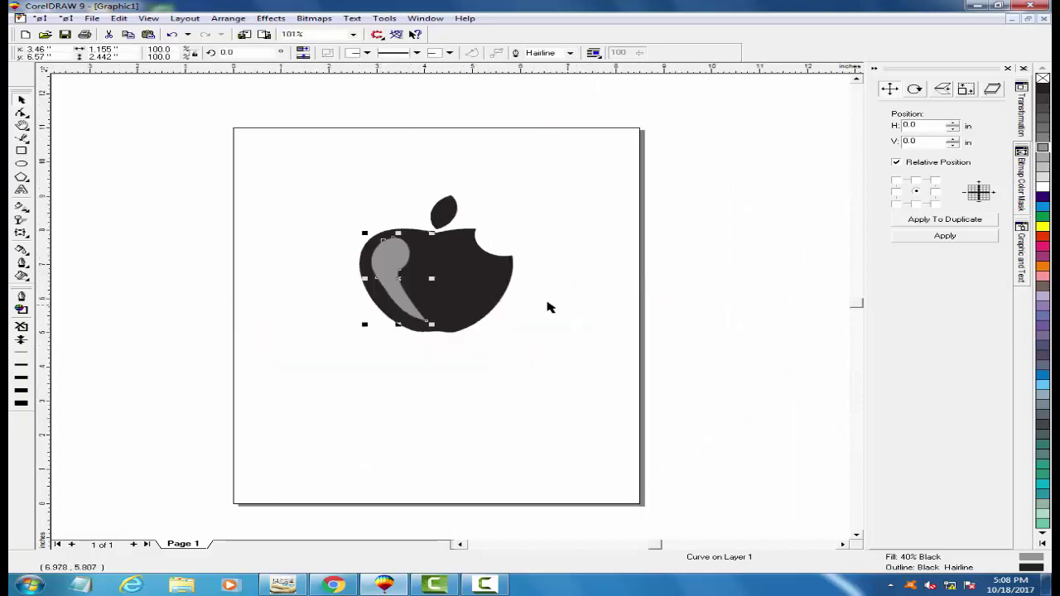
{"action": "key", "text": "F2"}
{"action": "left_click_drag", "start_coordinate": [566, 375], "coordinate": [367, 212]}
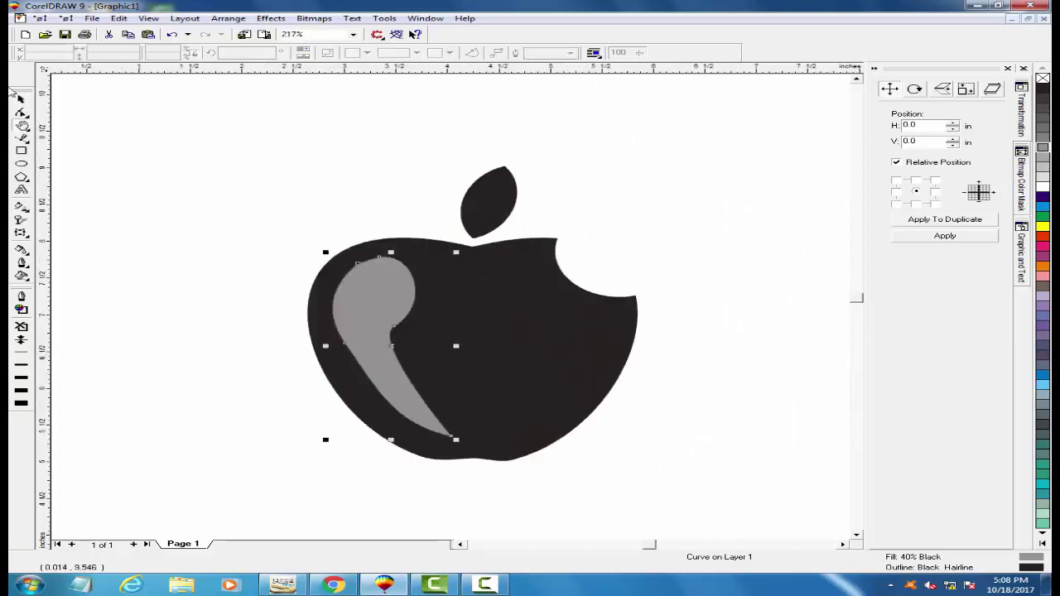
{"action": "left_click_drag", "start_coordinate": [282, 217], "coordinate": [568, 466]}
{"action": "left_click", "coordinate": [23, 116]}
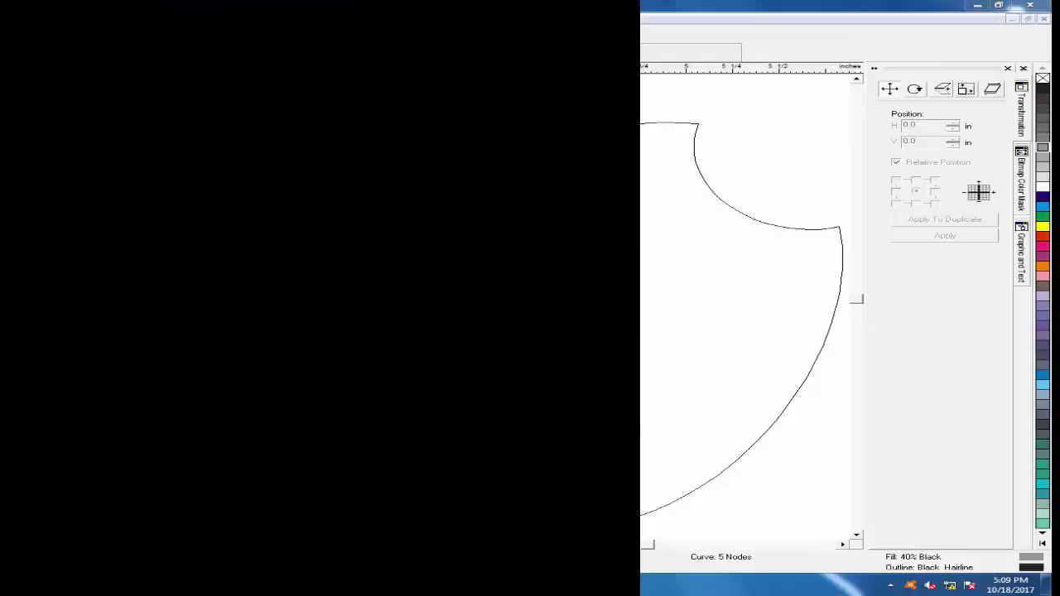
{"action": "key", "text": "space"}
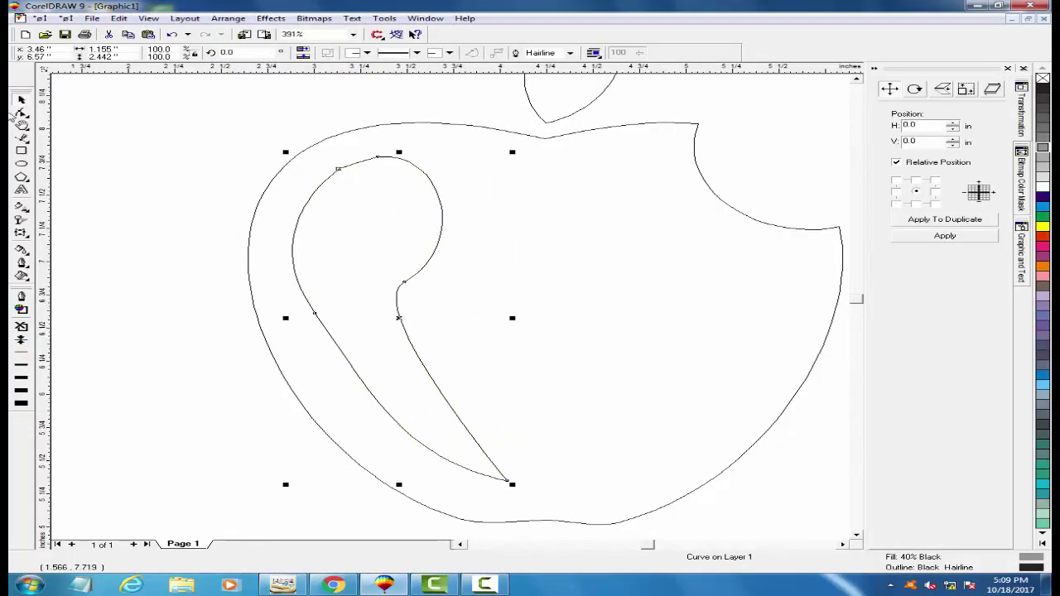
{"action": "key", "text": "space"}
{"action": "left_click", "coordinate": [403, 281]}
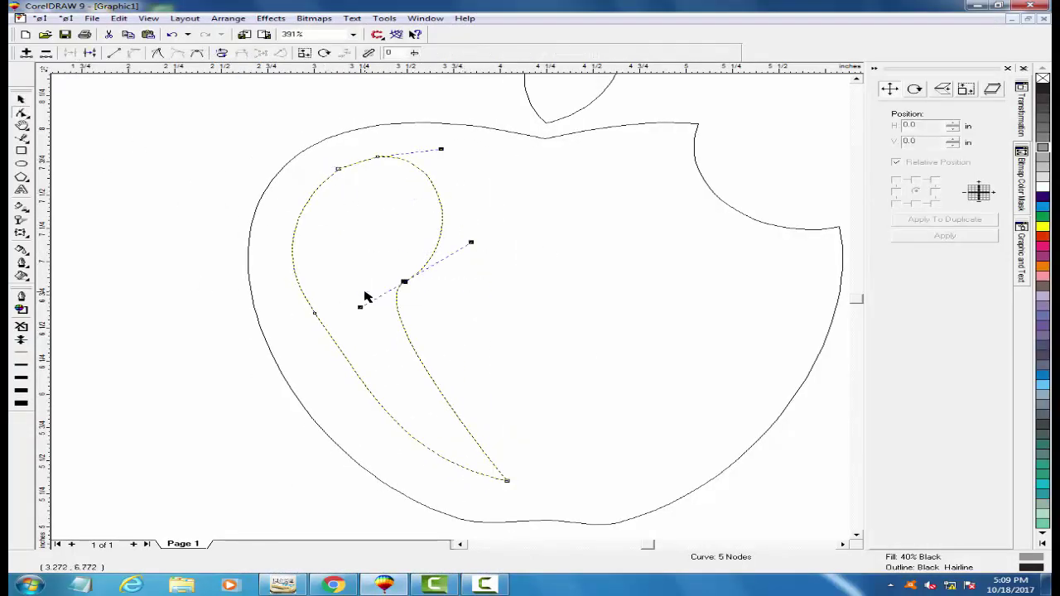
{"action": "key", "text": "Delete"}
{"action": "key", "text": "Delete"}
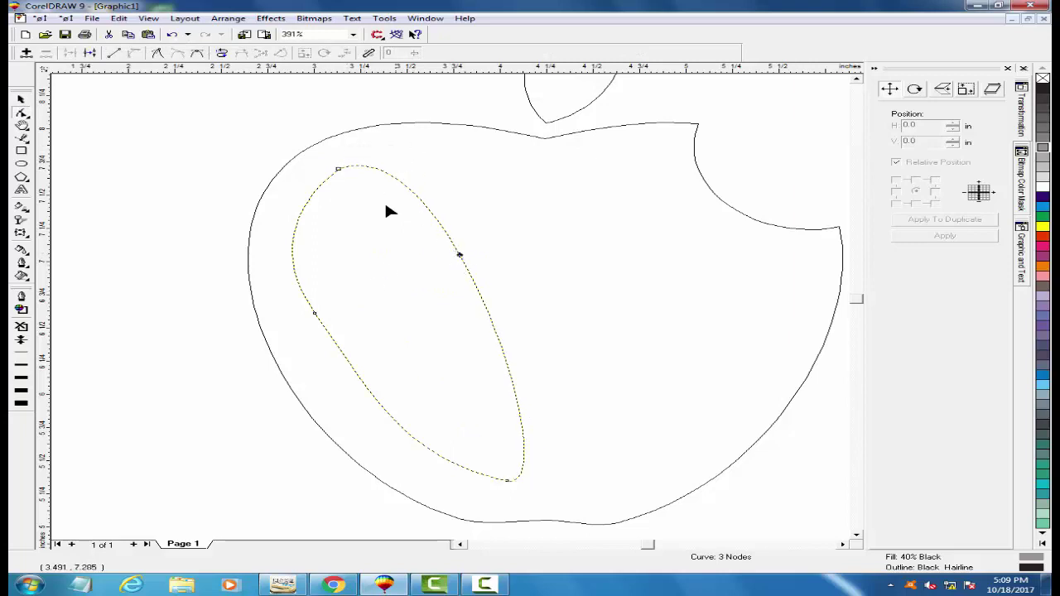
Convert the highlight's inner edge to a line and back to a curve, and bend it into a thin crescent.
{"action": "left_click", "coordinate": [112, 53]}
{"action": "right_click", "coordinate": [414, 308]}
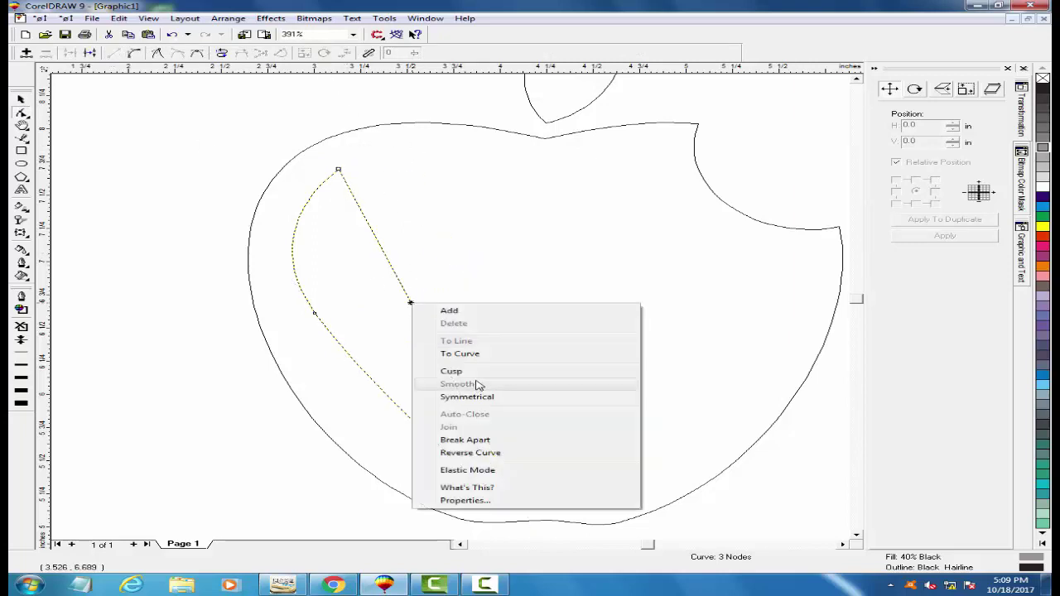
{"action": "left_click", "coordinate": [447, 354]}
{"action": "left_click_drag", "start_coordinate": [415, 305], "coordinate": [316, 276]}
{"action": "left_click", "coordinate": [23, 98]}
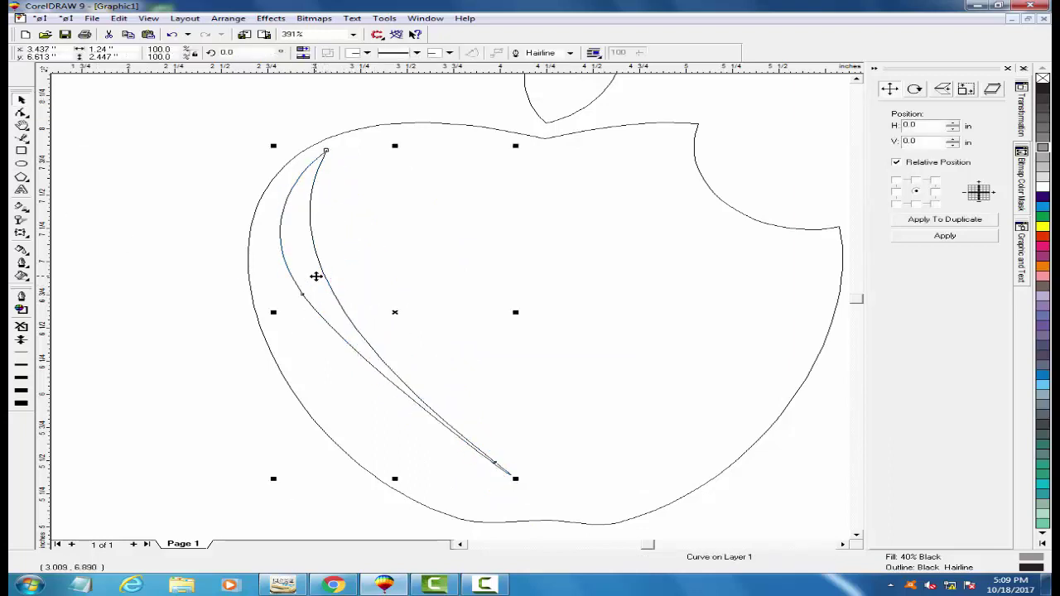
Rotate the crescent about 20 degrees clockwise and place it just inside the apple's left edge.
{"action": "left_click", "coordinate": [397, 313]}
{"action": "left_click_drag", "start_coordinate": [514, 480], "coordinate": [473, 492]}
{"action": "key", "text": "ctrl+r"}
{"action": "left_click", "coordinate": [190, 399]}
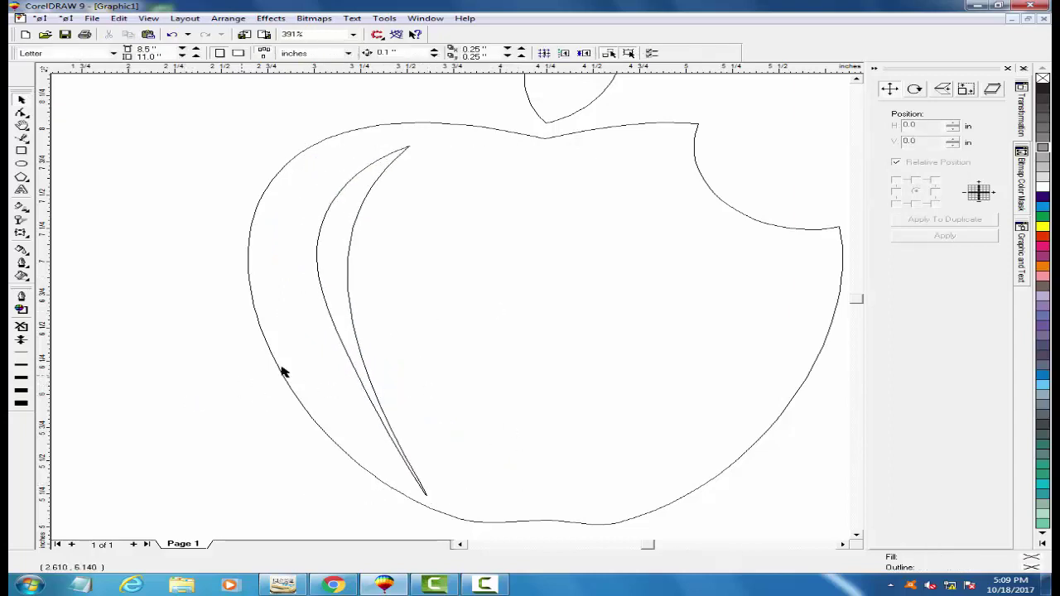
{"action": "left_click_drag", "start_coordinate": [352, 333], "coordinate": [327, 326]}
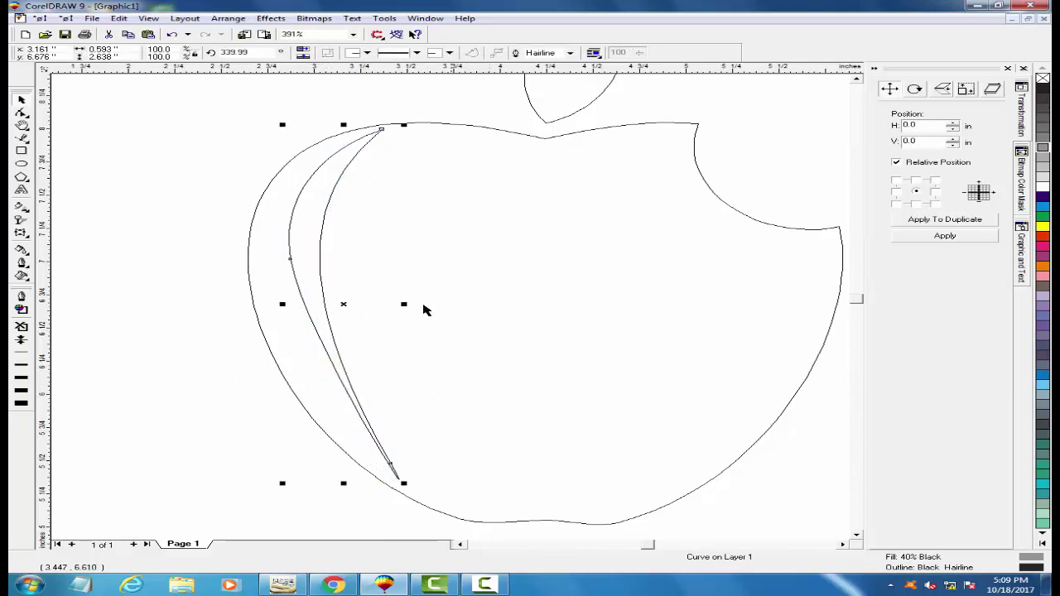
Show the fills again, shrink the crescent to about 0.72 by 1.66 inches, and position it on the apple's upper-left side.
{"action": "key", "text": "shift+F9"}
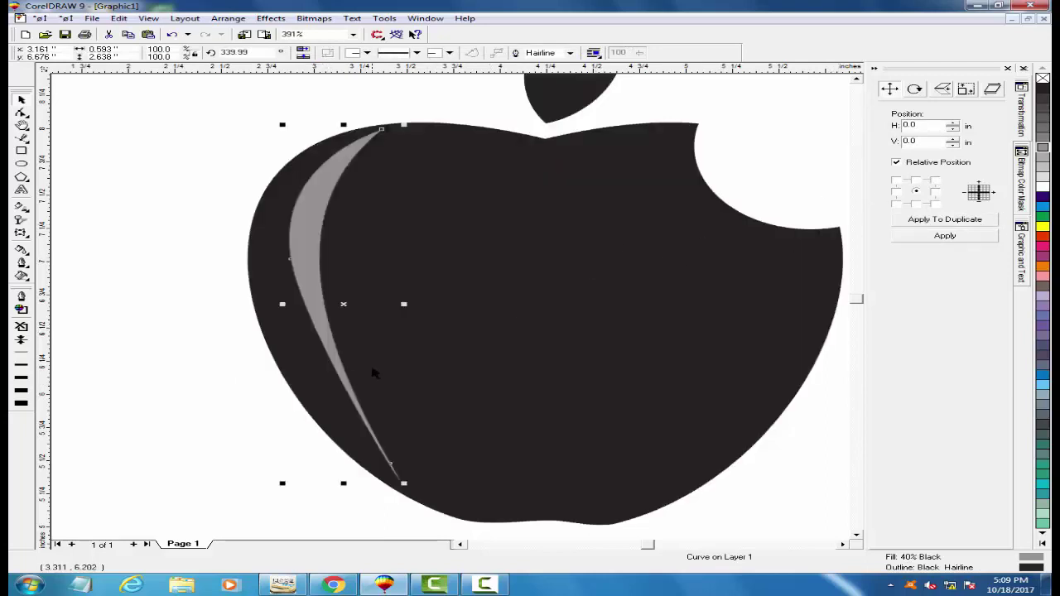
{"action": "left_click", "coordinate": [348, 310]}
{"action": "left_click_drag", "start_coordinate": [342, 484], "coordinate": [367, 350]}
{"action": "left_click", "coordinate": [365, 305]}
{"action": "left_click_drag", "start_coordinate": [341, 264], "coordinate": [318, 276]}
Add nodes on both edges of the crescent near its lower end and try to remove its pointed tail.
{"action": "key", "text": "F3"}
{"action": "key", "text": "F3"}
{"action": "key", "text": "F2"}
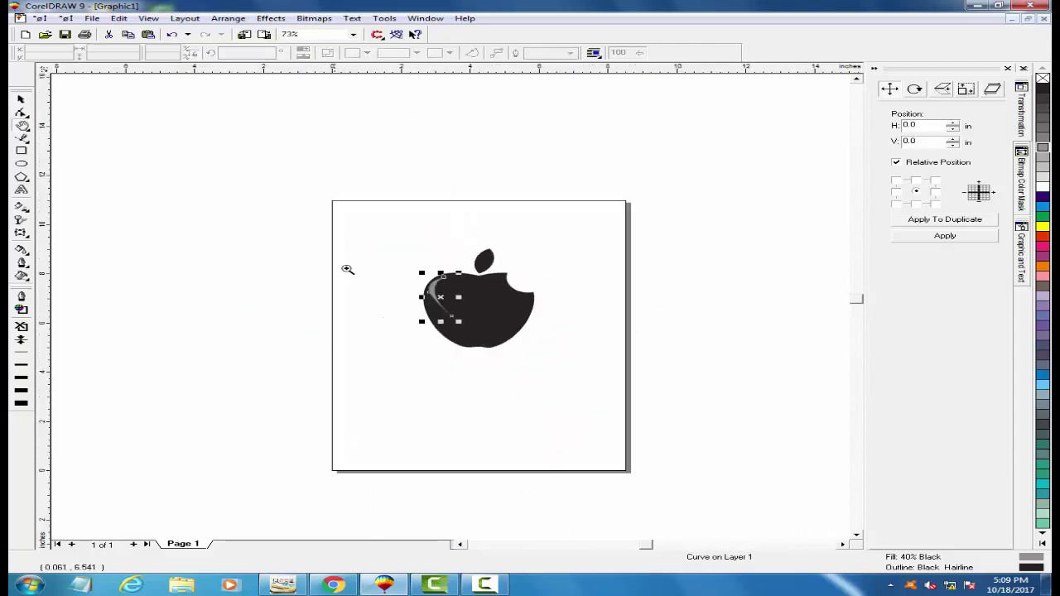
{"action": "left_click_drag", "start_coordinate": [336, 237], "coordinate": [541, 359]}
{"action": "key", "text": "F2"}
{"action": "left_click_drag", "start_coordinate": [268, 166], "coordinate": [591, 455]}
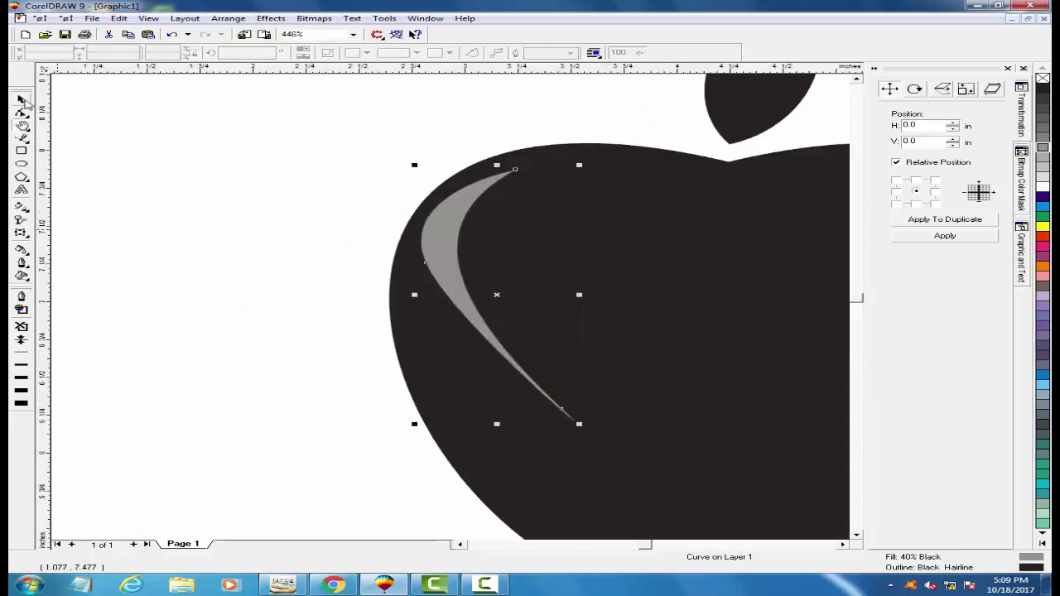
{"action": "left_click", "coordinate": [23, 100]}
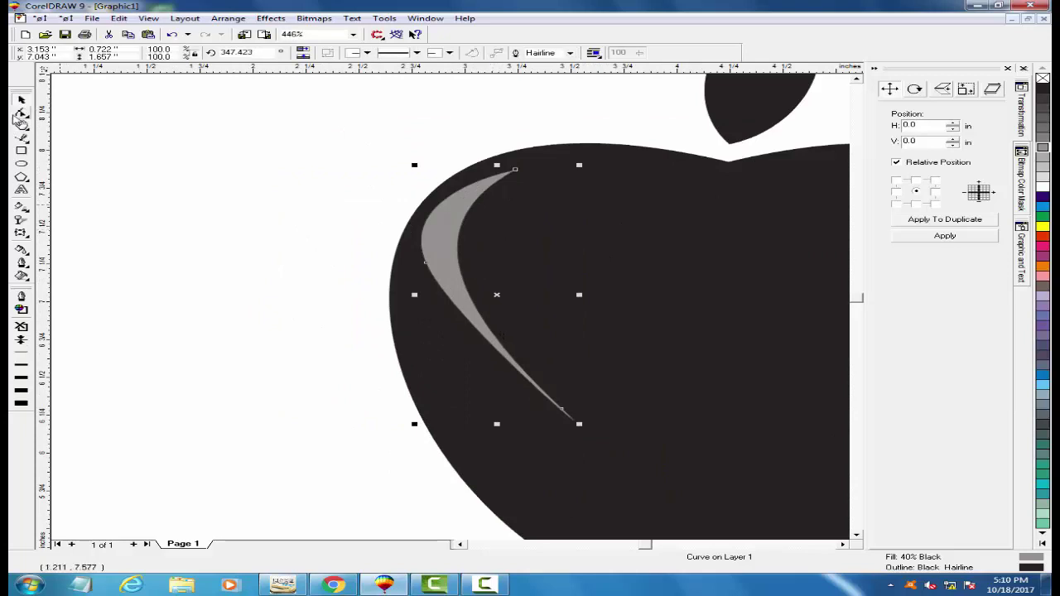
{"action": "left_click", "coordinate": [20, 116]}
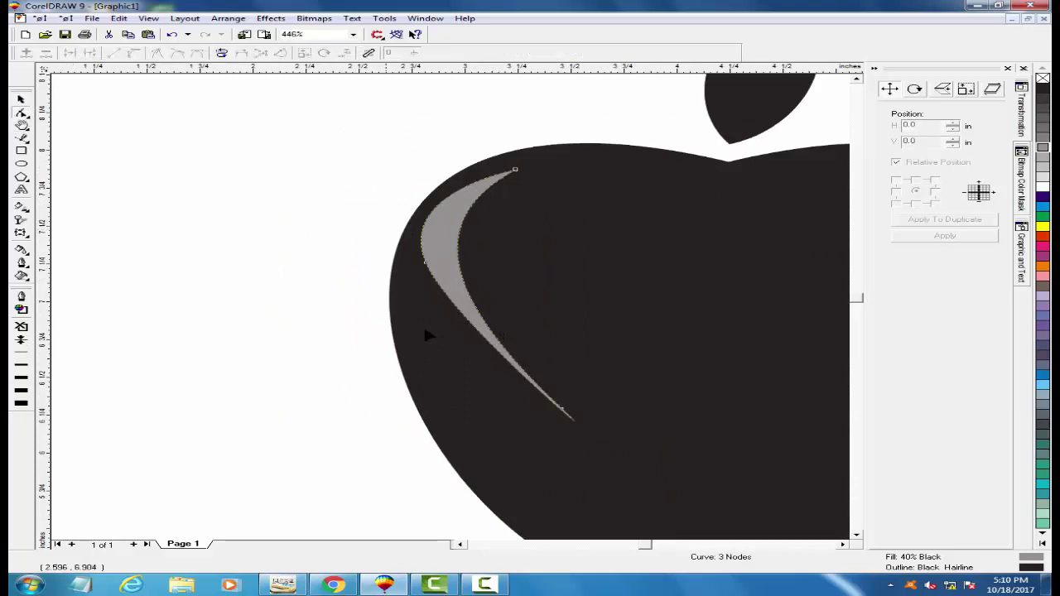
{"action": "double_click", "coordinate": [494, 347]}
{"action": "double_click", "coordinate": [504, 348]}
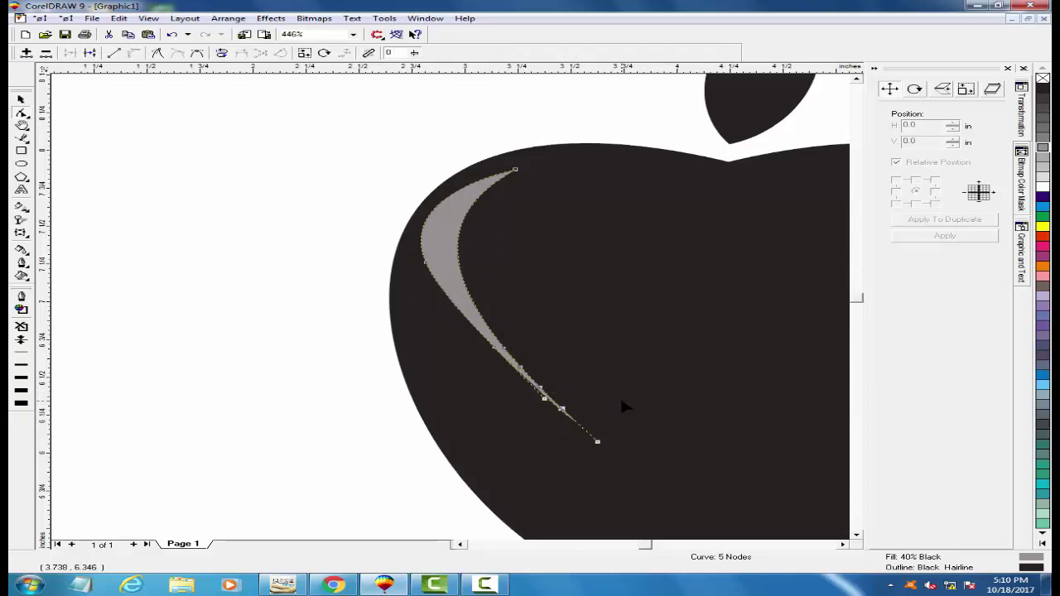
{"action": "key", "text": "Delete"}
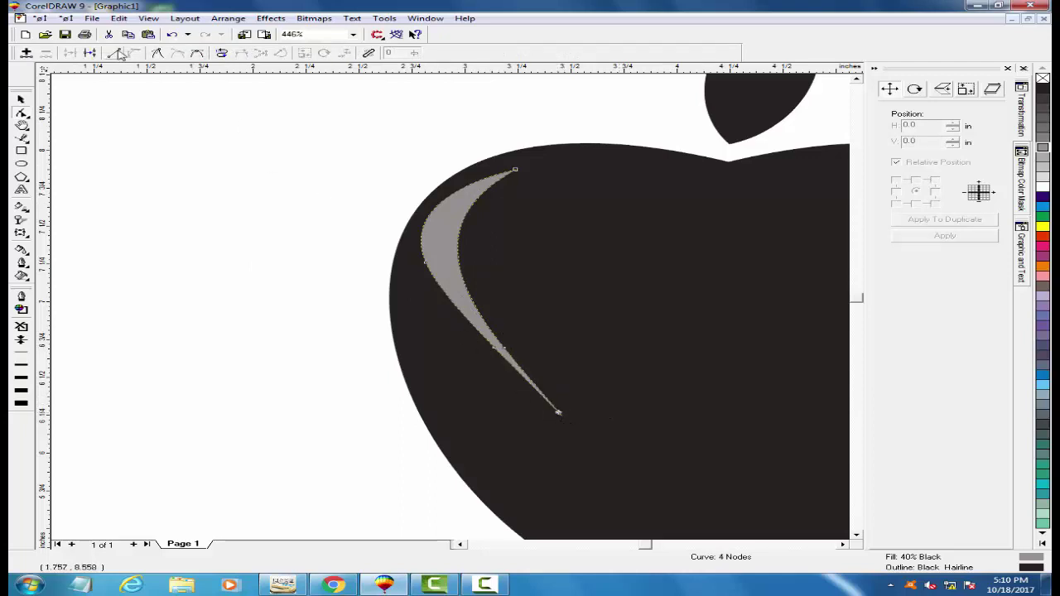
{"action": "left_click", "coordinate": [120, 55]}
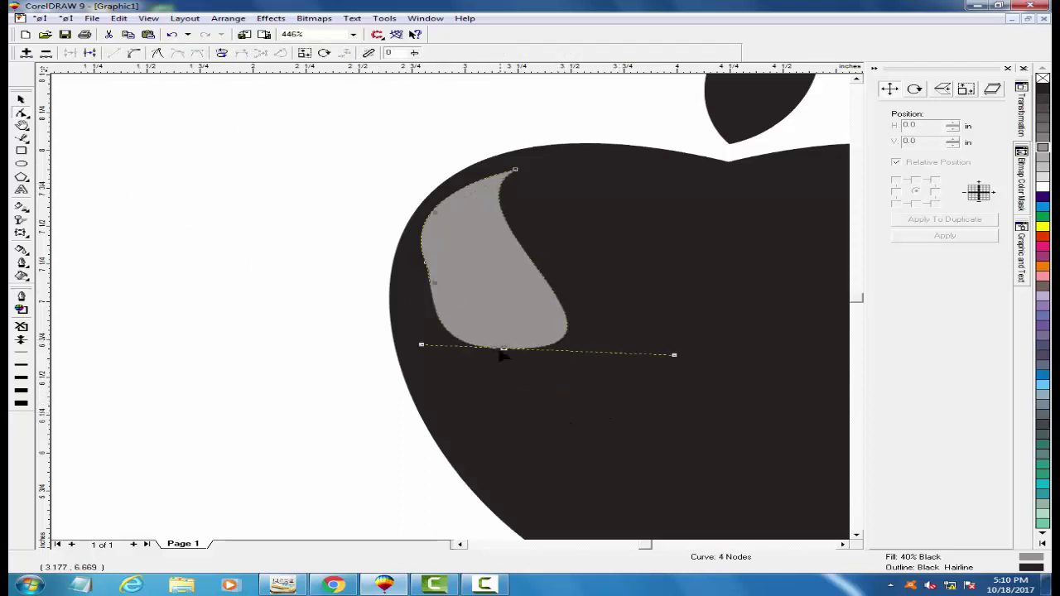
{"action": "key", "text": "ctrl+z"}
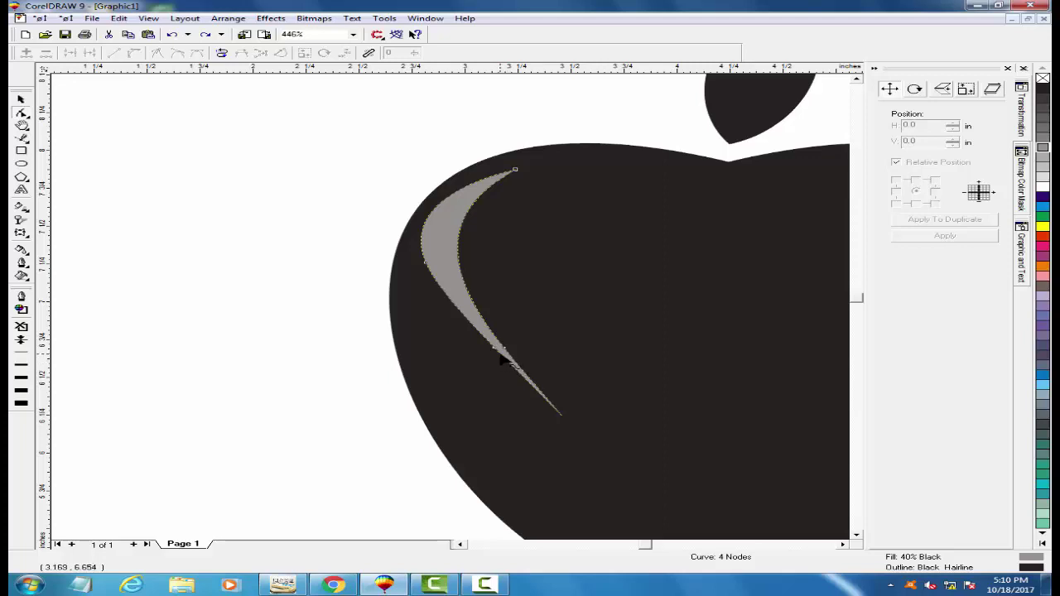
Cut off the crescent's thin lower tail and straighten its end, leaving a shape about 0.45 by 1.22 inches.
{"action": "double_click", "coordinate": [500, 354]}
{"action": "double_click", "coordinate": [511, 355]}
{"action": "left_click", "coordinate": [537, 448]}
{"action": "left_click", "coordinate": [559, 413]}
{"action": "left_click", "coordinate": [118, 53]}
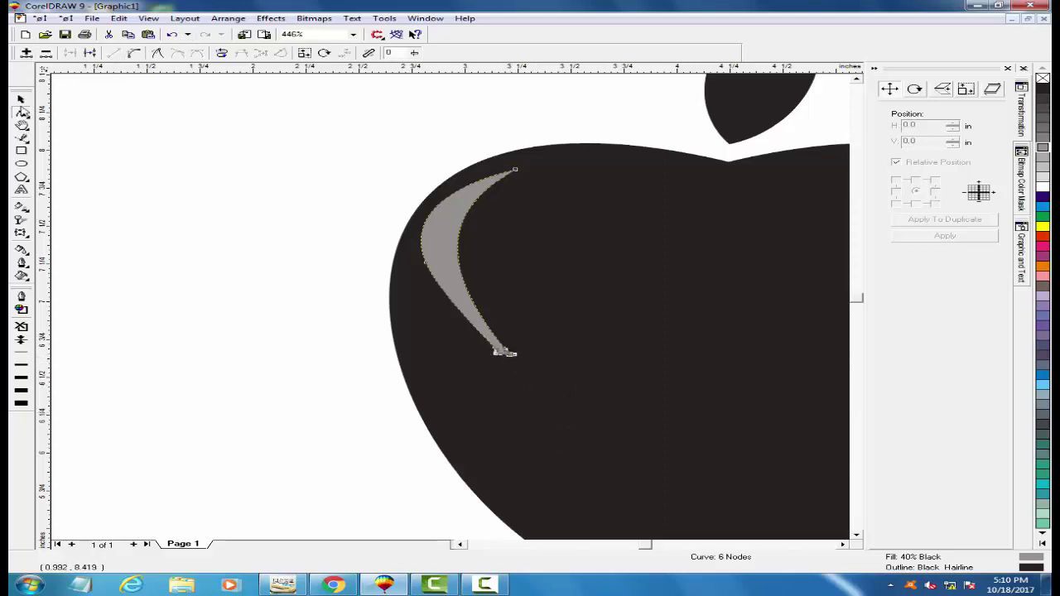
Rotate the shortened crescent clockwise to about 308.6 degrees and fit it along the apple's upper-left shoulder.
{"action": "left_click", "coordinate": [20, 98]}
{"action": "left_click_drag", "start_coordinate": [451, 293], "coordinate": [461, 283]}
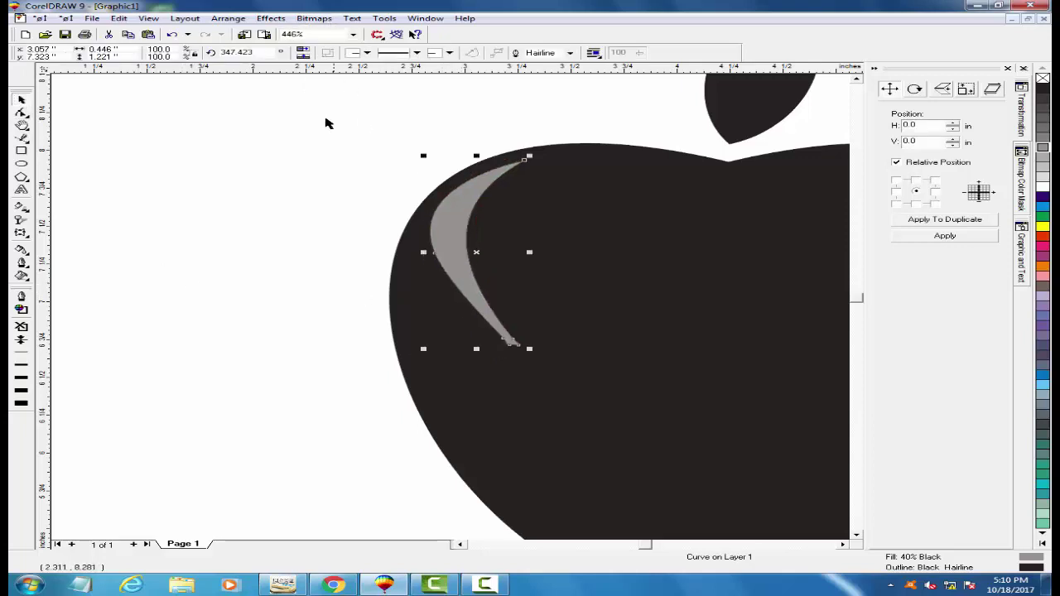
{"action": "left_click", "coordinate": [459, 237]}
{"action": "left_click_drag", "start_coordinate": [529, 156], "coordinate": [545, 178]}
{"action": "key", "text": "ctrl+r"}
{"action": "key", "text": "ctrl+r"}
{"action": "key", "text": "ctrl+r"}
{"action": "key", "text": "ctrl+r"}
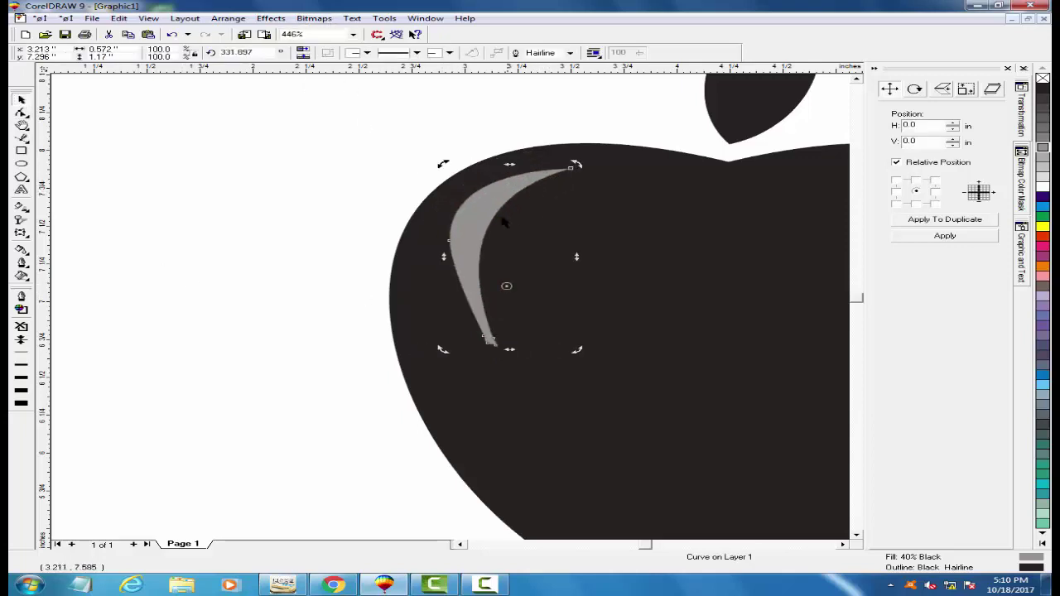
{"action": "left_click", "coordinate": [280, 280]}
{"action": "left_click_drag", "start_coordinate": [474, 269], "coordinate": [440, 242]}
{"action": "key", "text": "F4"}
{"action": "key", "text": "F3"}
{"action": "left_click", "coordinate": [338, 328]}
{"action": "key", "text": "F2"}
{"action": "left_click_drag", "start_coordinate": [320, 225], "coordinate": [614, 391]}
{"action": "left_click", "coordinate": [22, 99]}
{"action": "left_click", "coordinate": [385, 228]}
{"action": "key", "text": "alt+b"}
{"action": "key", "text": "c"}
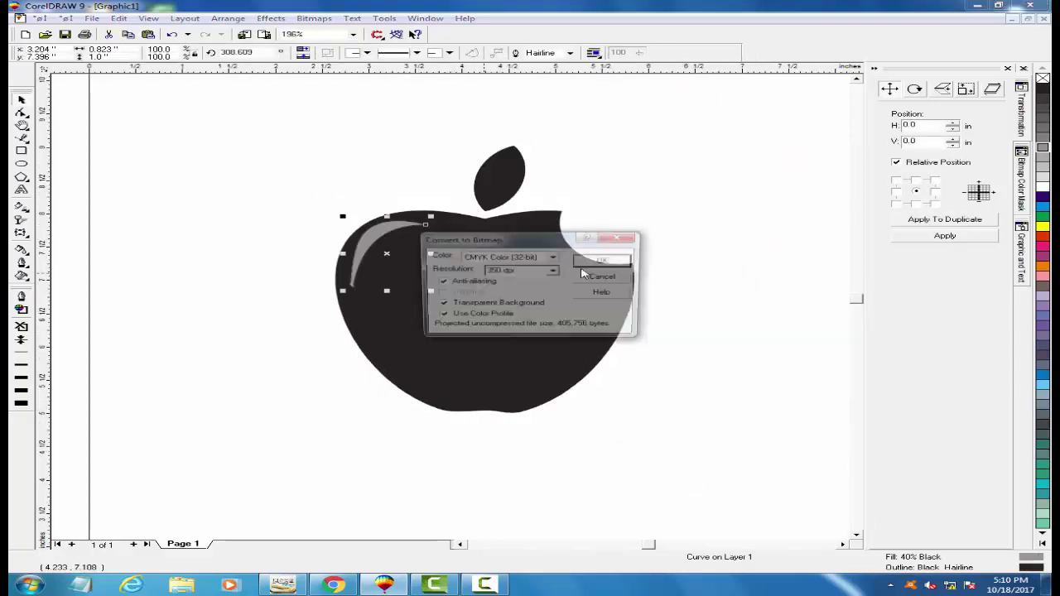
{"action": "left_click", "coordinate": [621, 277]}
Fill the crescent white and convert it to a 350 dpi CMYK Color (32-bit) bitmap with anti-aliasing and transparent background.
{"action": "left_click", "coordinate": [1042, 188]}
{"action": "key", "text": "alt+b"}
{"action": "key", "text": "c"}
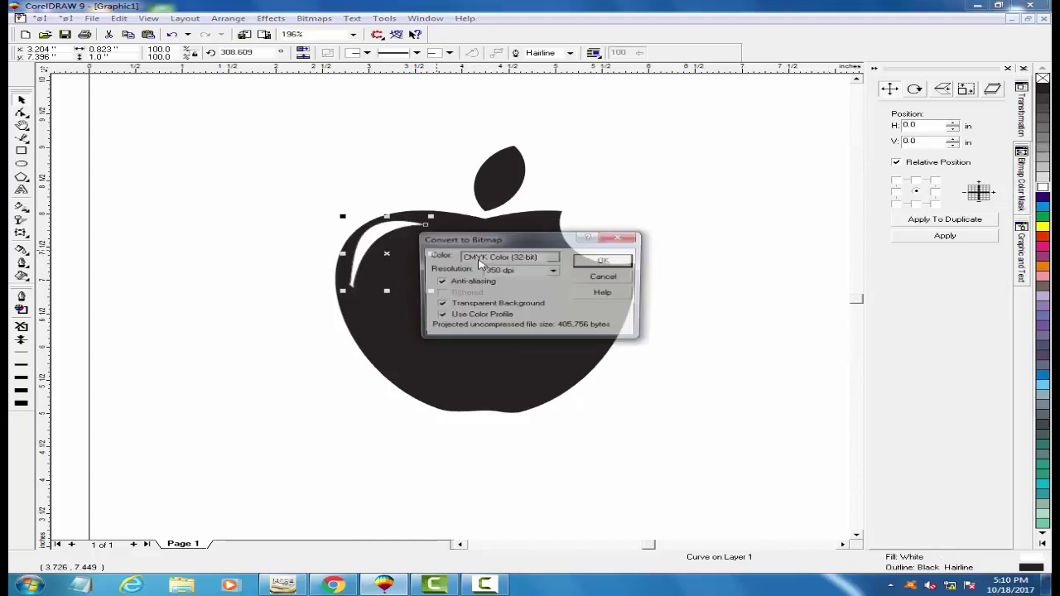
{"action": "left_click", "coordinate": [605, 261]}
{"action": "left_click", "coordinate": [585, 317]}
Apply a Gaussian Blur with a radius of 52 pixels to the highlight bitmap.
{"action": "left_click", "coordinate": [314, 19]}
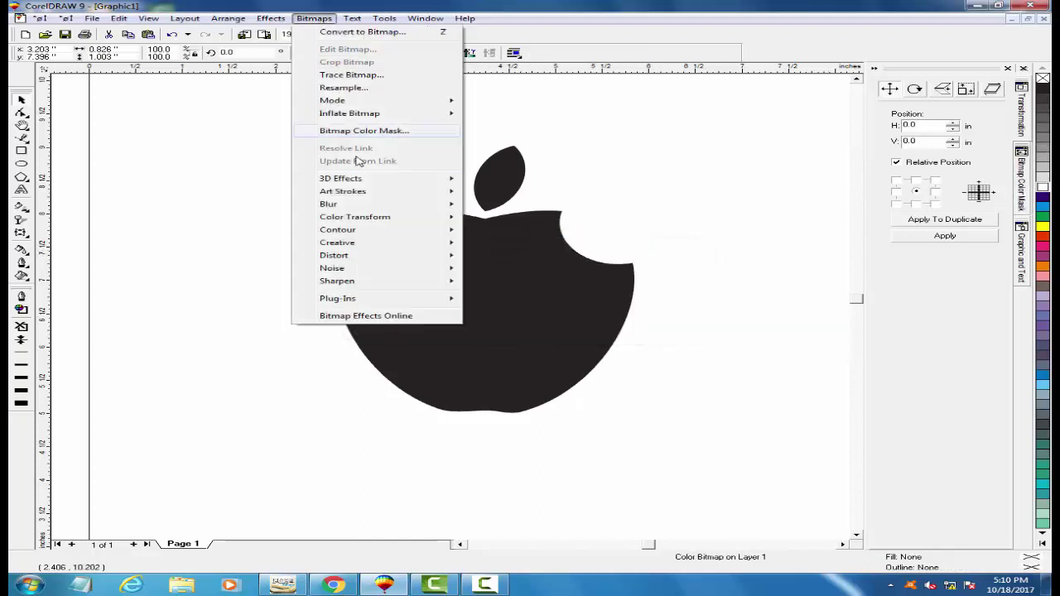
{"action": "mouse_move", "coordinate": [348, 205]}
{"action": "left_click", "coordinate": [519, 217]}
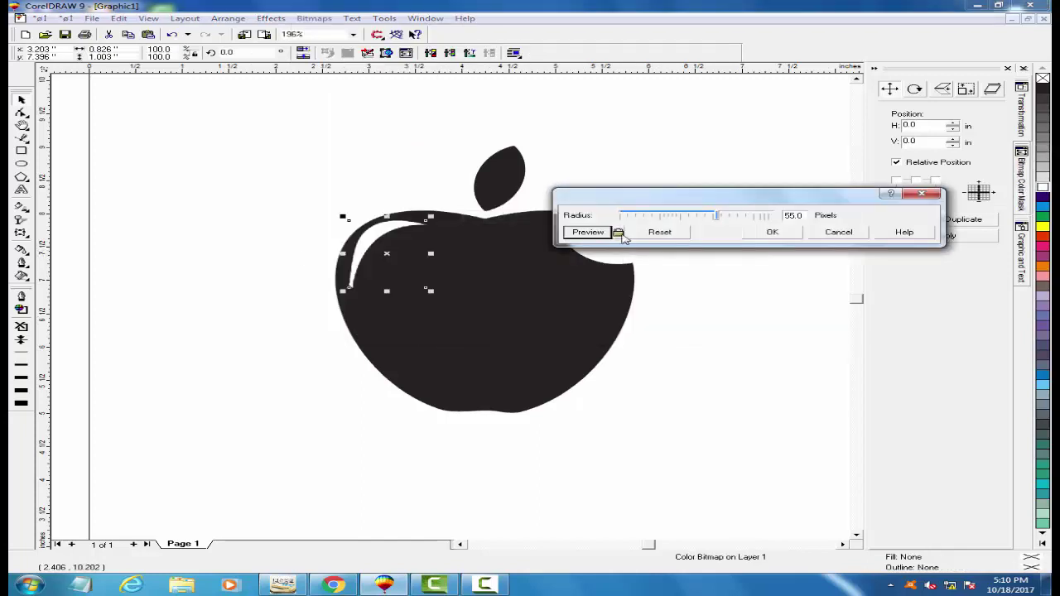
{"action": "left_click", "coordinate": [676, 217]}
{"action": "left_click", "coordinate": [620, 233]}
{"action": "left_click", "coordinate": [649, 217]}
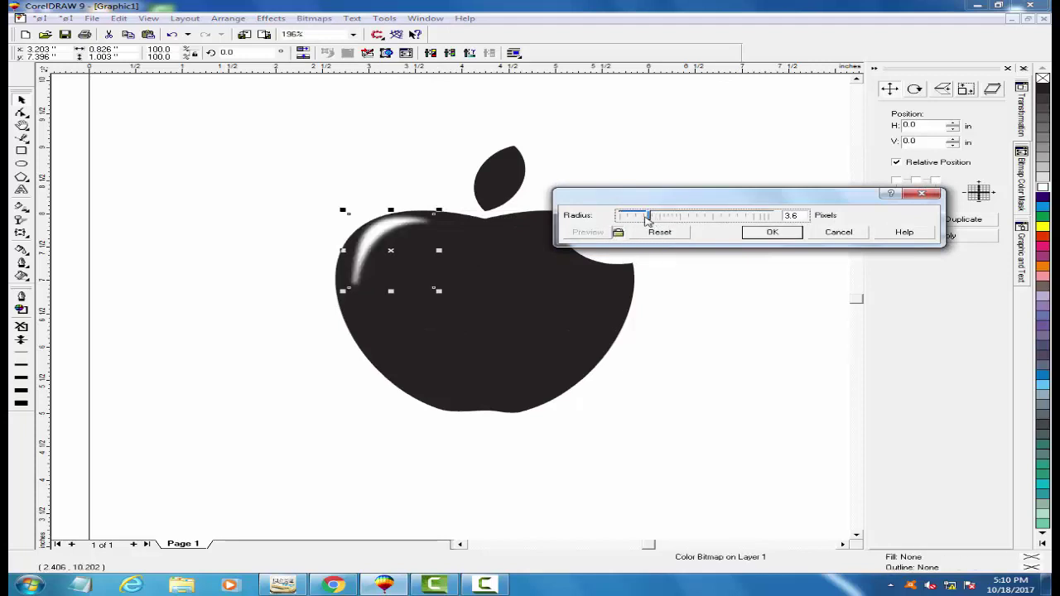
{"action": "left_click_drag", "start_coordinate": [699, 214], "coordinate": [714, 216]}
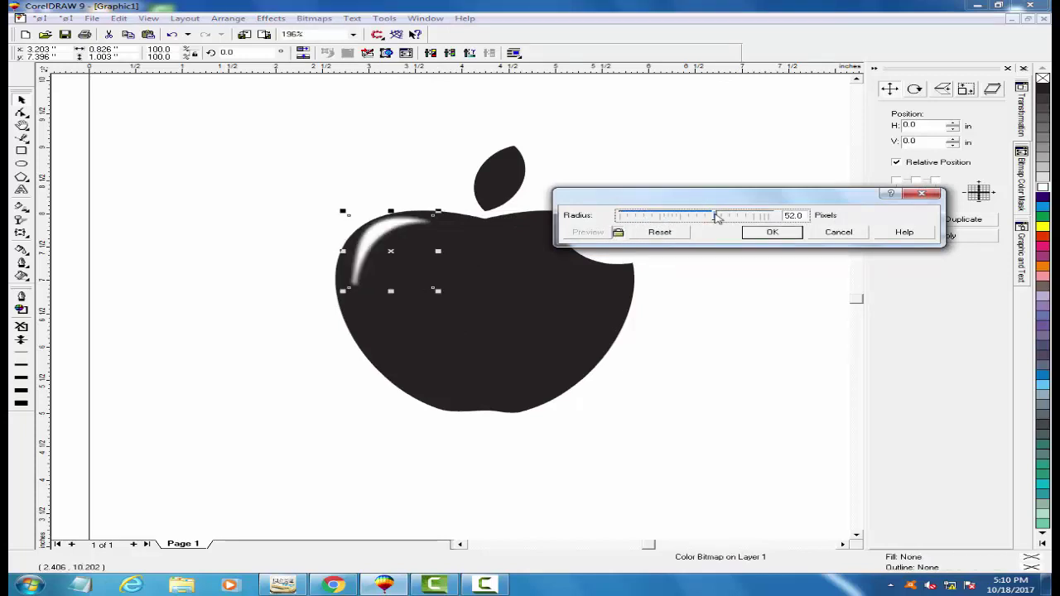
{"action": "left_click", "coordinate": [764, 232]}
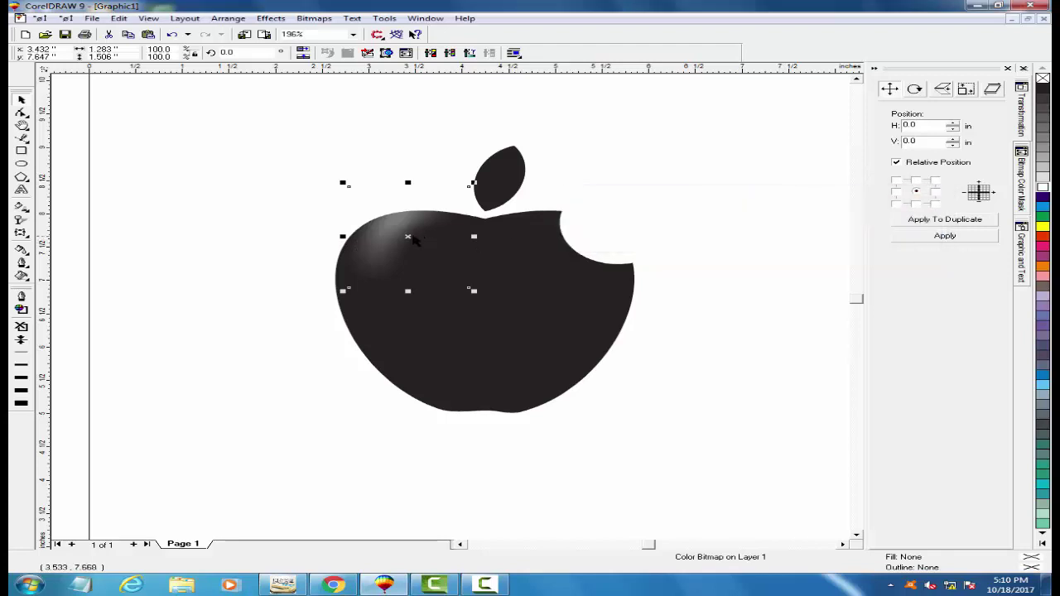
Move the blurred highlight down onto the apple's upper-left shoulder and PowerClip it inside the apple.
{"action": "left_click_drag", "start_coordinate": [407, 236], "coordinate": [401, 267]}
{"action": "key", "text": "Up"}
{"action": "key", "text": "Up"}
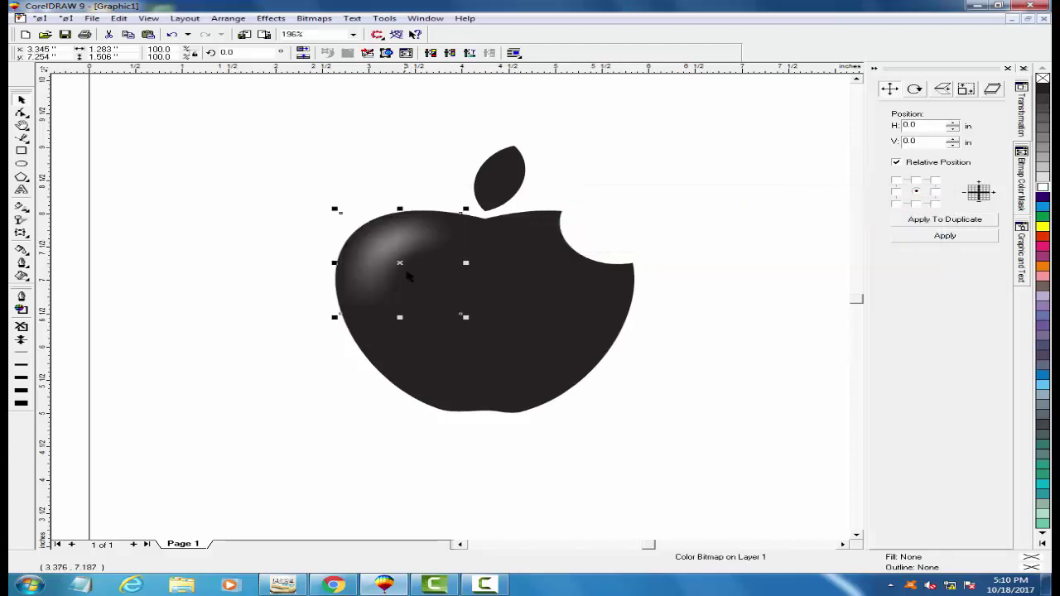
{"action": "key", "text": "alt+c"}
{"action": "key", "text": "w"}
{"action": "key", "text": "p"}
{"action": "left_click", "coordinate": [507, 373]}
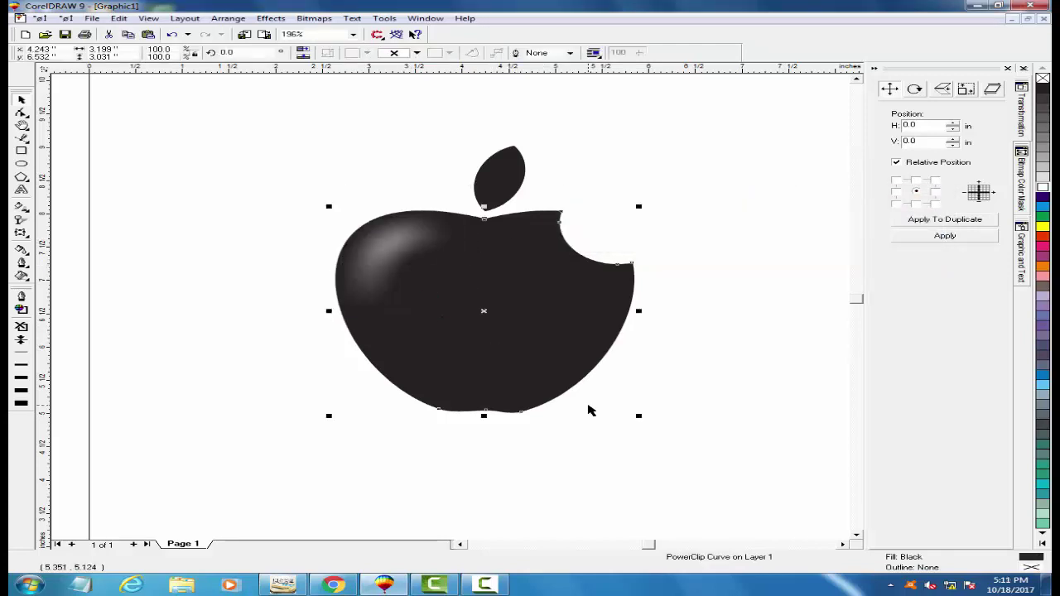
Inside the apple's PowerClip, place a copy of the highlight rotated 180 degrees along the lower-right edge and finish editing the contents.
{"action": "key", "text": "F3"}
{"action": "left_click", "coordinate": [566, 386]}
{"action": "key", "text": "F2"}
{"action": "left_click_drag", "start_coordinate": [331, 213], "coordinate": [577, 399]}
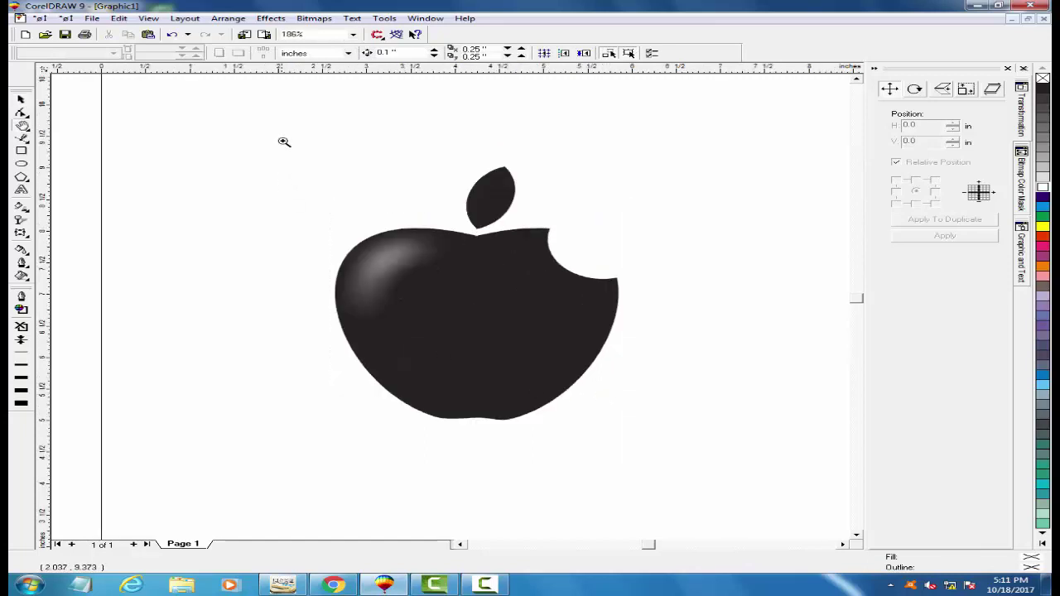
{"action": "left_click_drag", "start_coordinate": [284, 142], "coordinate": [695, 458]}
{"action": "key", "text": "space"}
{"action": "left_click", "coordinate": [314, 274]}
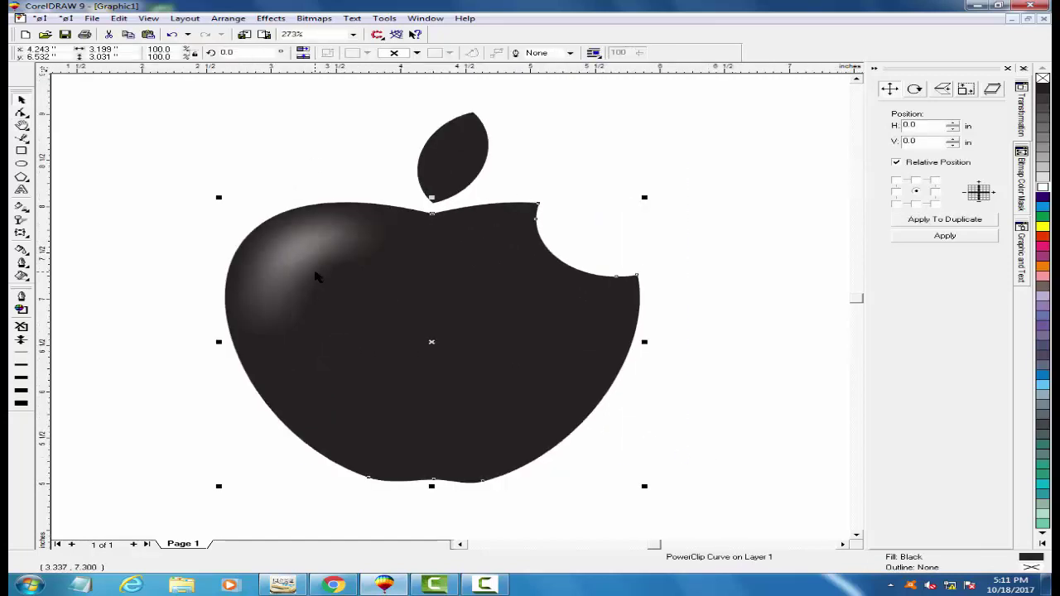
{"action": "key", "text": "shift+F9"}
{"action": "key", "text": "alt+c"}
{"action": "key", "text": "w"}
{"action": "key", "text": "e"}
{"action": "left_click_drag", "start_coordinate": [329, 281], "coordinate": [497, 413]}
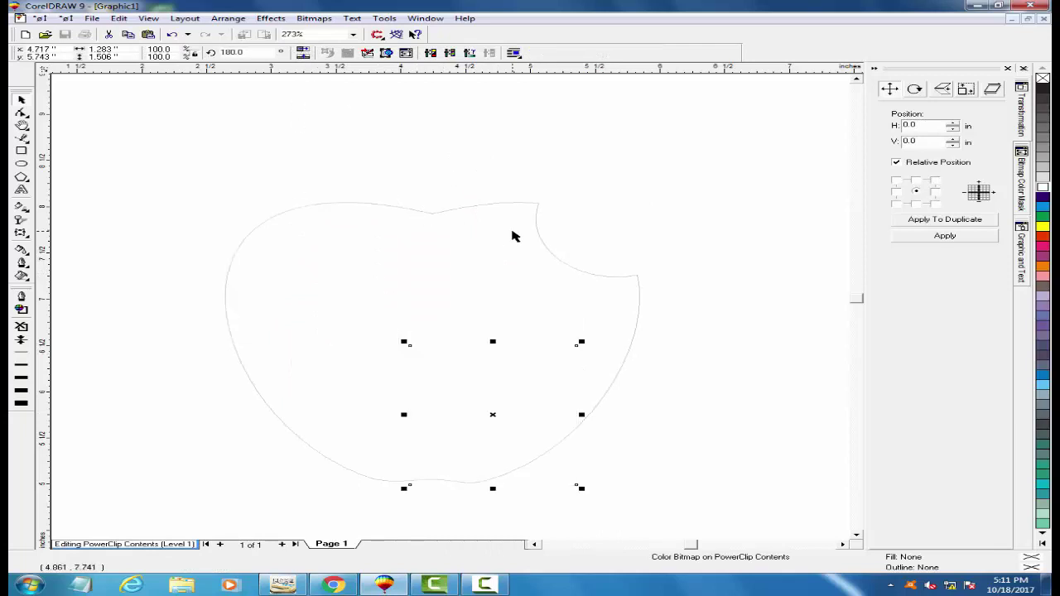
{"action": "left_click", "coordinate": [539, 414], "text": "ctrl"}
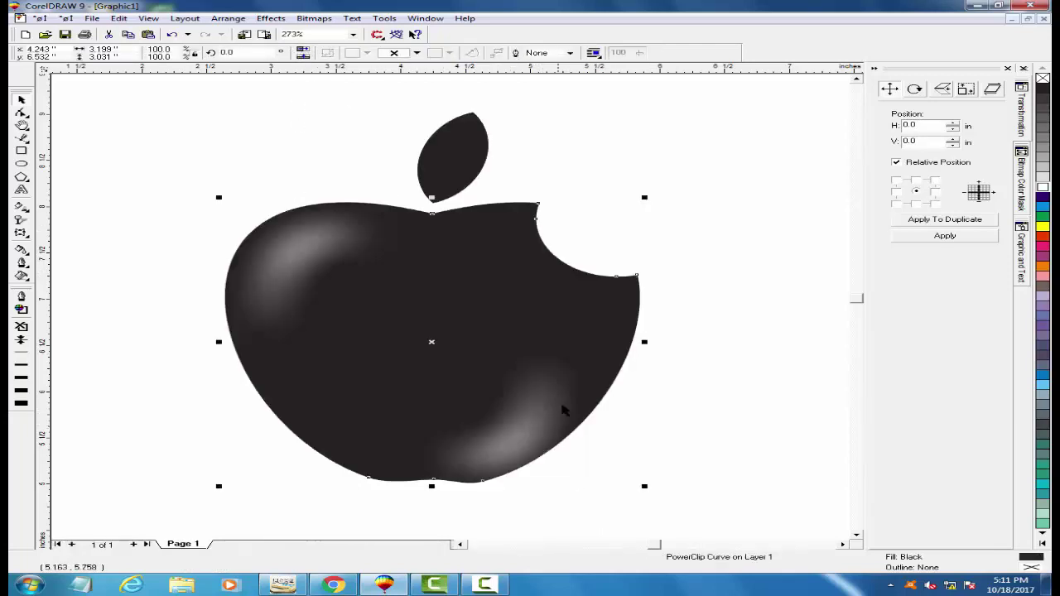
Reopen the apple's PowerClip contents, delete the lower-right highlight copy and finish editing.
{"action": "key", "text": "F3"}
{"action": "key", "text": "F3"}
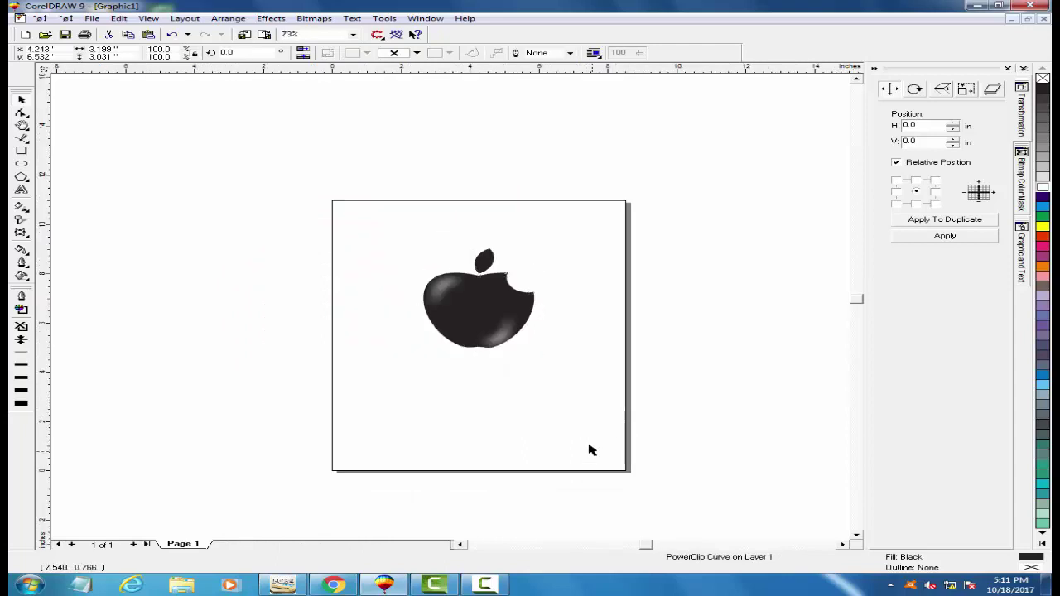
{"action": "left_click", "coordinate": [589, 447]}
{"action": "key", "text": "F2"}
{"action": "left_click_drag", "start_coordinate": [353, 230], "coordinate": [586, 398]}
{"action": "left_click", "coordinate": [21, 98]}
{"action": "left_click", "coordinate": [485, 307]}
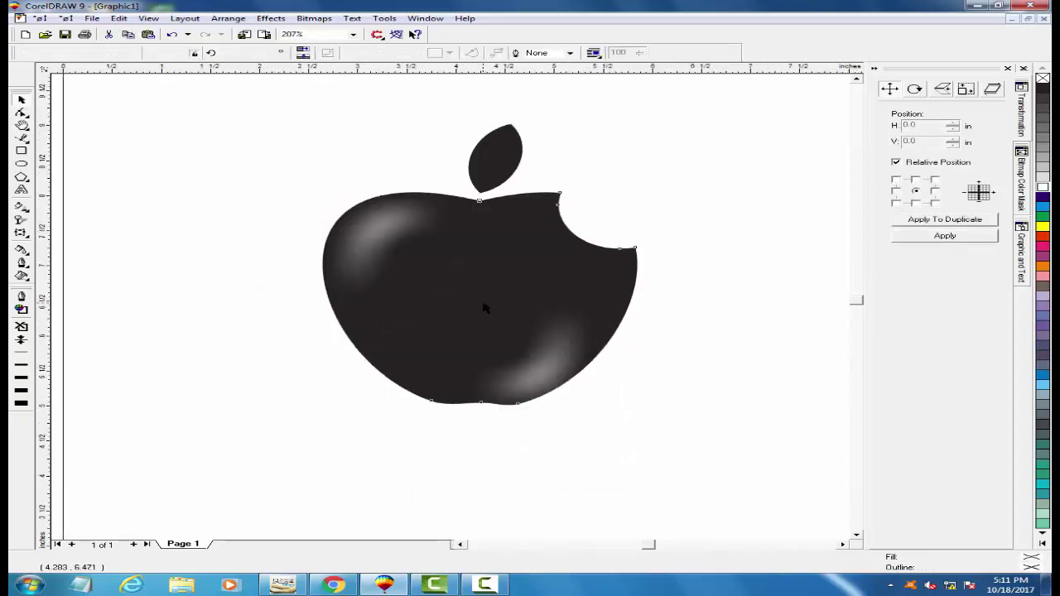
{"action": "left_click", "coordinate": [560, 345], "text": "ctrl"}
{"action": "key", "text": "Escape"}
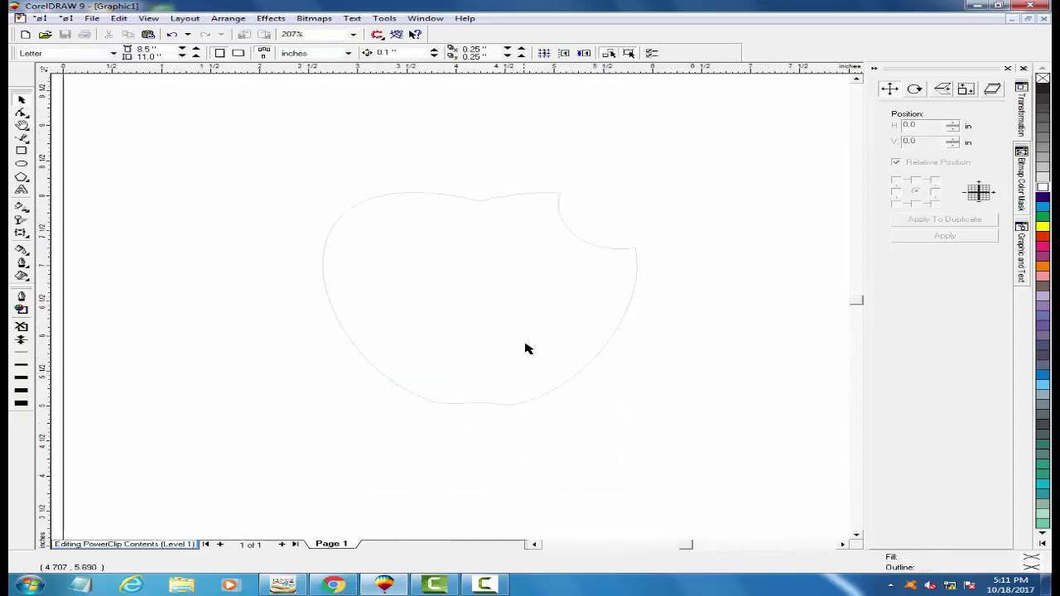
{"action": "left_click", "coordinate": [526, 345], "text": "ctrl"}
{"action": "left_click", "coordinate": [276, 298]}
{"action": "left_click", "coordinate": [382, 259]}
{"action": "key", "text": "Escape"}
Make a concentric, slightly smaller copy of the leaf about 0.49 by 0.89 in and select the larger original.
{"action": "key", "text": "F2"}
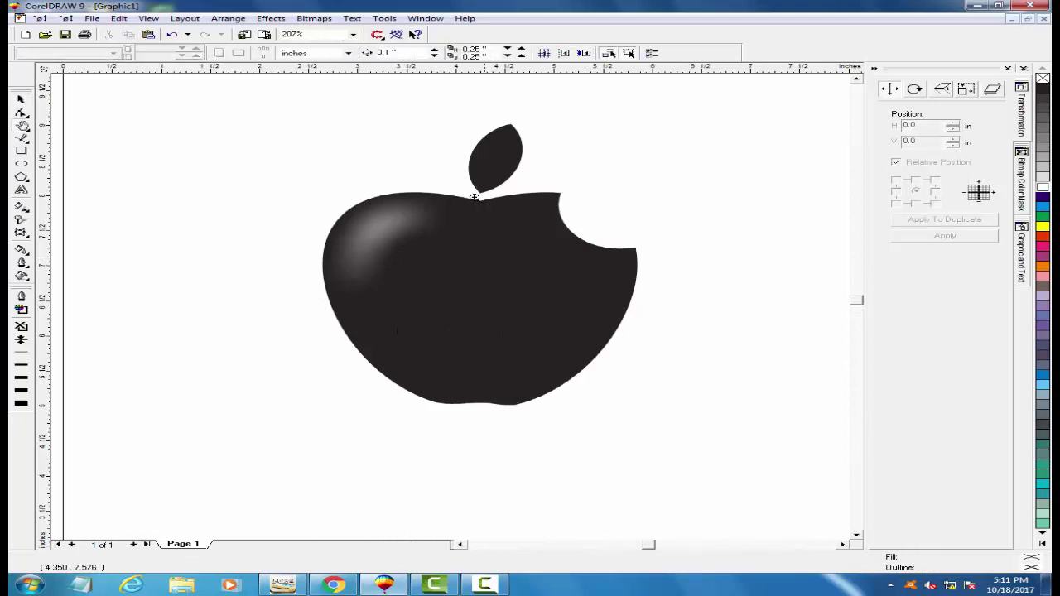
{"action": "left_click_drag", "start_coordinate": [413, 98], "coordinate": [560, 226]}
{"action": "left_click", "coordinate": [21, 100]}
{"action": "left_click", "coordinate": [474, 315]}
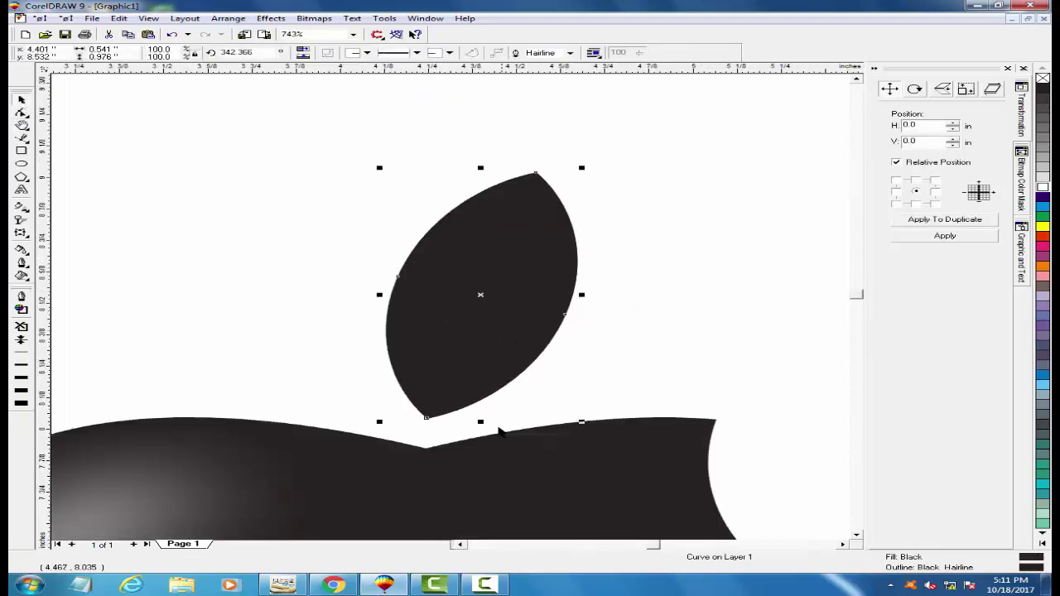
{"action": "left_click_drag", "start_coordinate": [581, 421], "coordinate": [573, 410]}
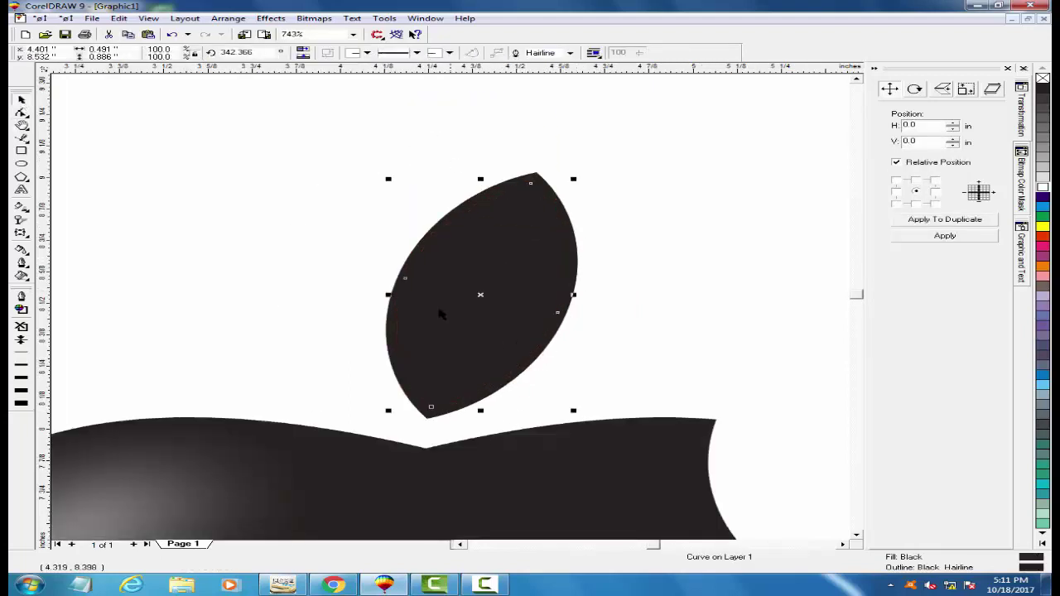
{"action": "left_click", "coordinate": [540, 189]}
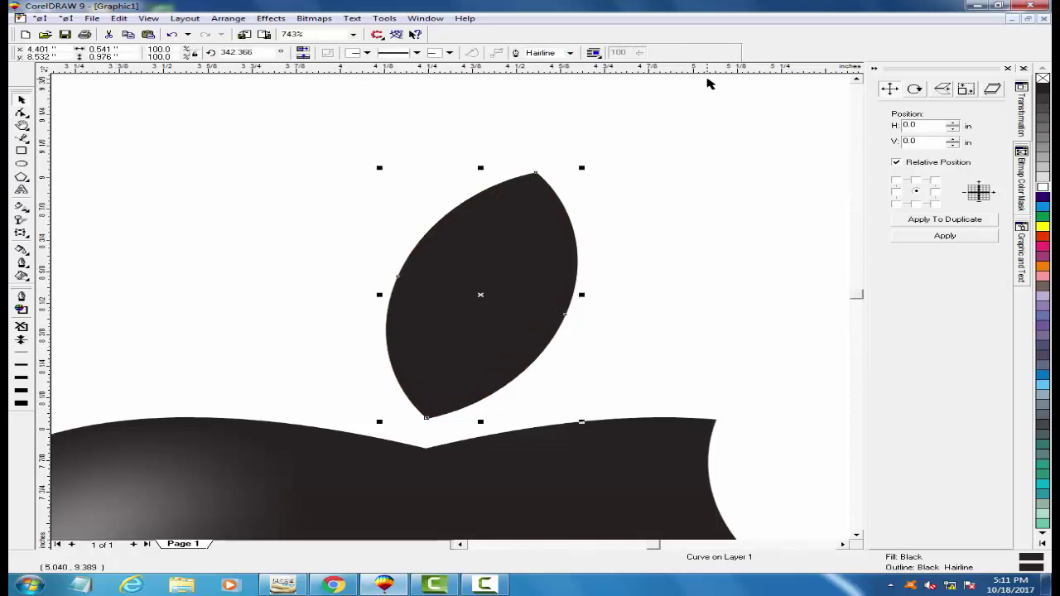
Try the Alien Sky, Baby, Sirens and Sunset 2 fountain fill presets for the larger leaf.
{"action": "key", "text": "F11"}
{"action": "left_click", "coordinate": [503, 365]}
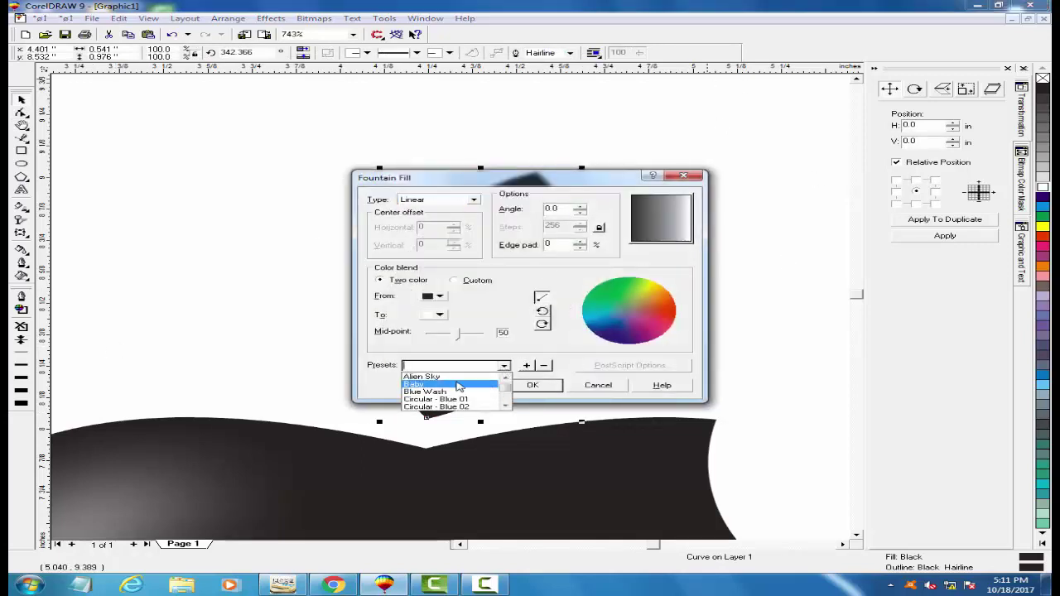
{"action": "left_click", "coordinate": [435, 376]}
{"action": "left_click", "coordinate": [503, 365]}
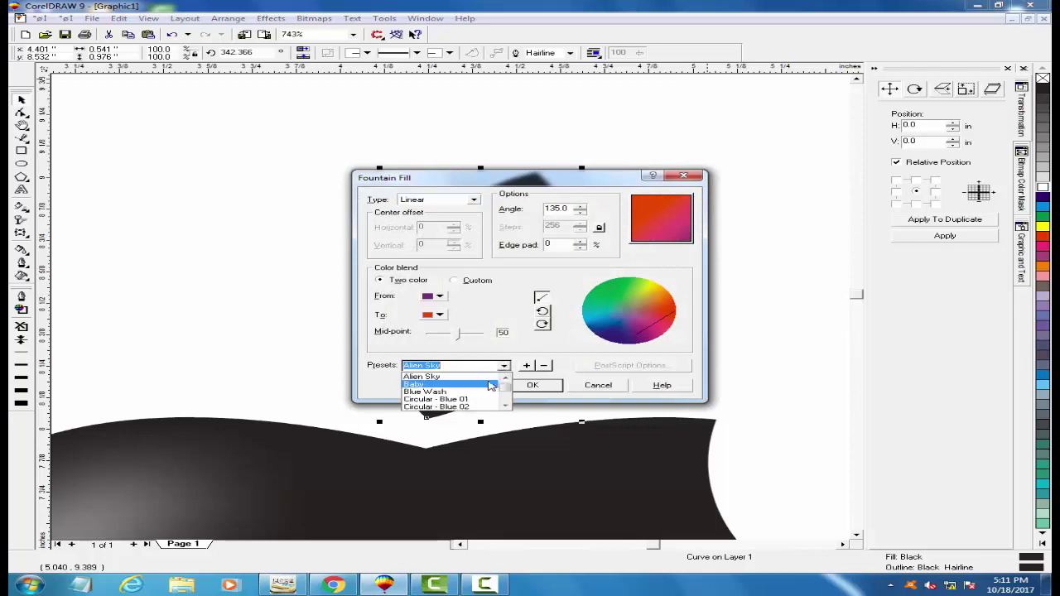
{"action": "left_click", "coordinate": [488, 384]}
{"action": "left_click", "coordinate": [503, 365]}
{"action": "scroll", "coordinate": [447, 389], "scroll_direction": "down", "scroll_amount": 10}
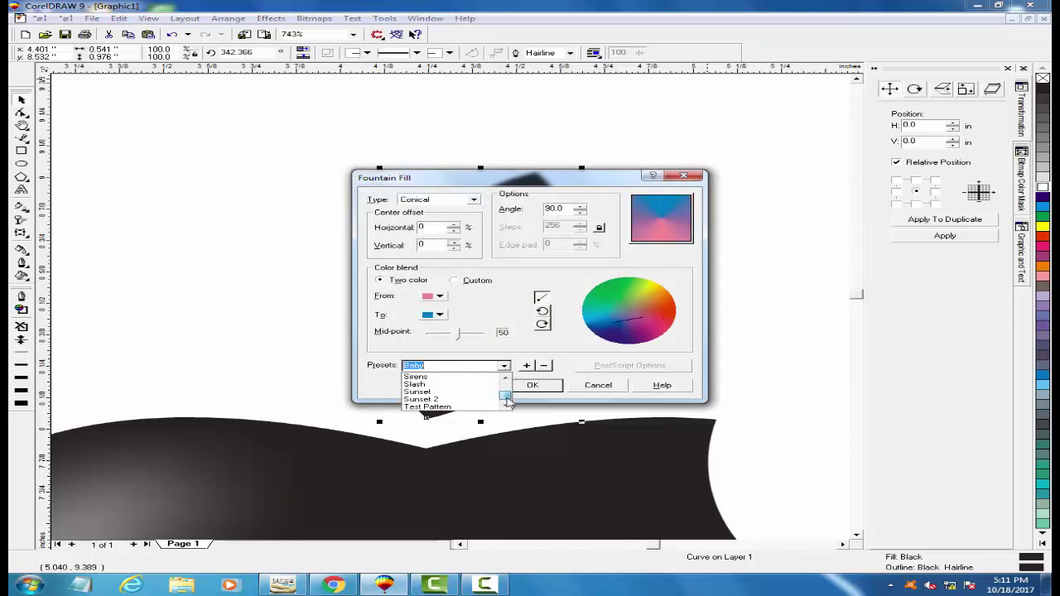
{"action": "left_click", "coordinate": [442, 378]}
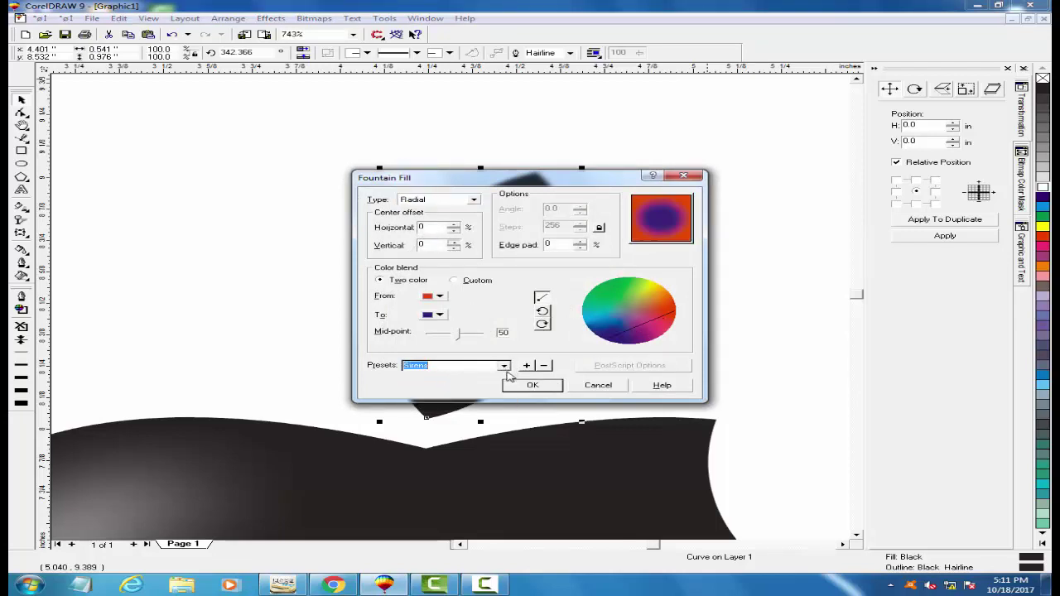
{"action": "left_click", "coordinate": [503, 365]}
{"action": "left_click", "coordinate": [431, 399]}
Apply the Test Pattern fountain fill preset to the larger leaf and remove its outline.
{"action": "left_click", "coordinate": [503, 366]}
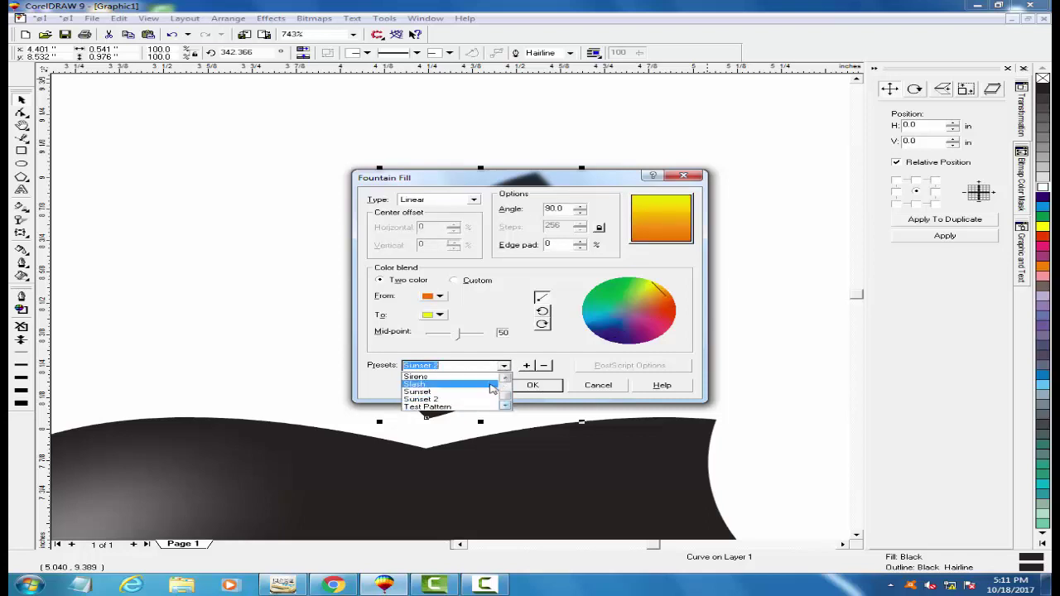
{"action": "left_click", "coordinate": [462, 408]}
{"action": "left_click", "coordinate": [531, 385]}
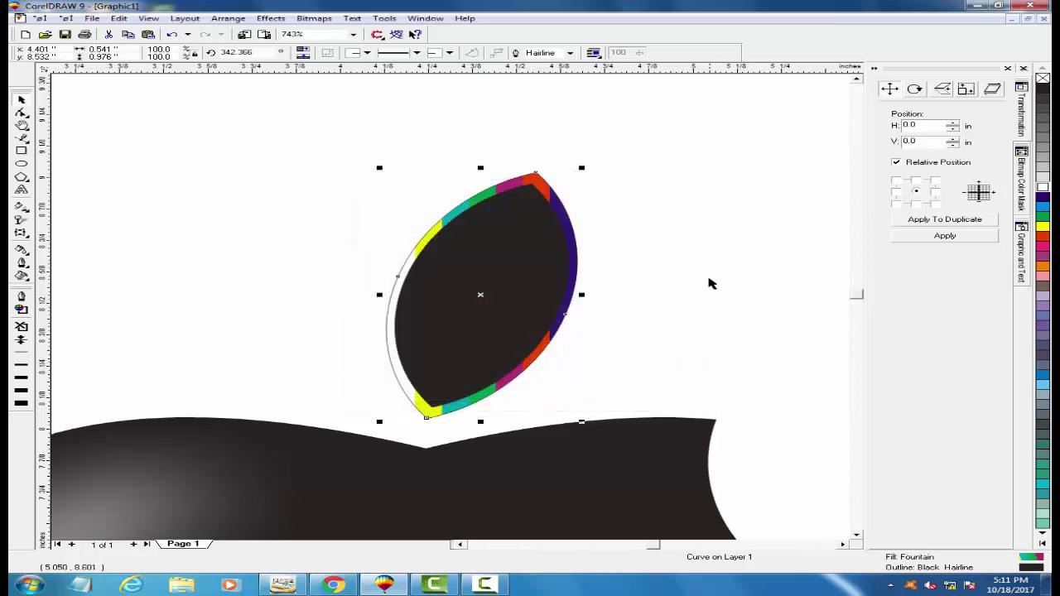
{"action": "right_click", "coordinate": [1042, 77]}
{"action": "left_click", "coordinate": [706, 253]}
{"action": "key", "text": "F3"}
{"action": "key", "text": "F3"}
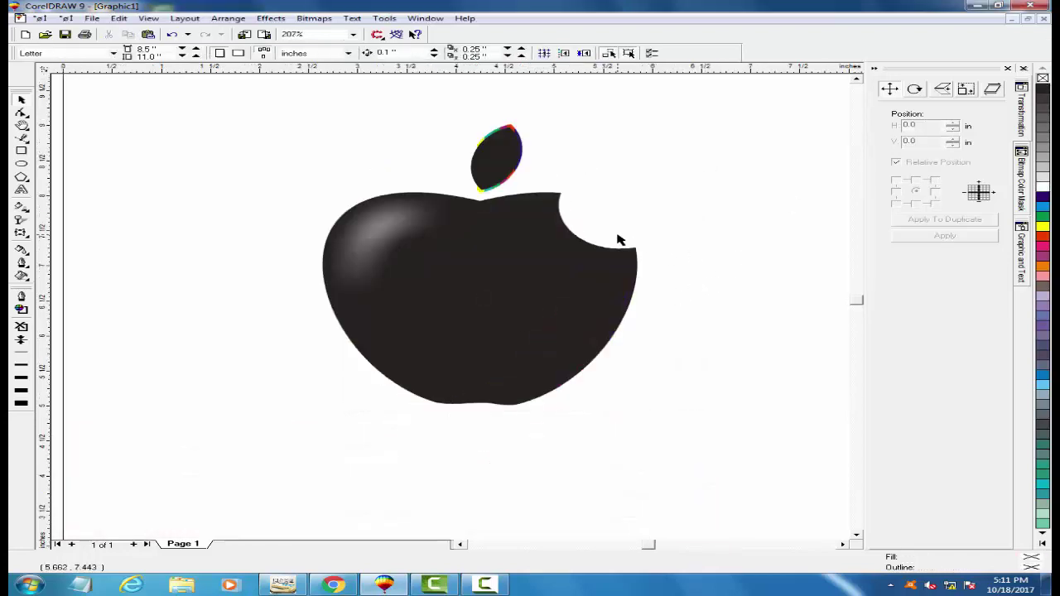
Delete the multicoloured larger leaf and move the smaller black leaf slightly down toward the apple's notch.
{"action": "key", "text": "F2"}
{"action": "left_click_drag", "start_coordinate": [439, 222], "coordinate": [511, 277]}
{"action": "left_click", "coordinate": [18, 102]}
{"action": "key", "text": "Delete"}
{"action": "left_click", "coordinate": [527, 323]}
{"action": "left_click_drag", "start_coordinate": [526, 323], "coordinate": [524, 334]}
{"action": "left_click", "coordinate": [618, 295]}
{"action": "key", "text": "F3"}
{"action": "key", "text": "F3"}
{"action": "key", "text": "F2"}
{"action": "left_click_drag", "start_coordinate": [405, 244], "coordinate": [493, 346]}
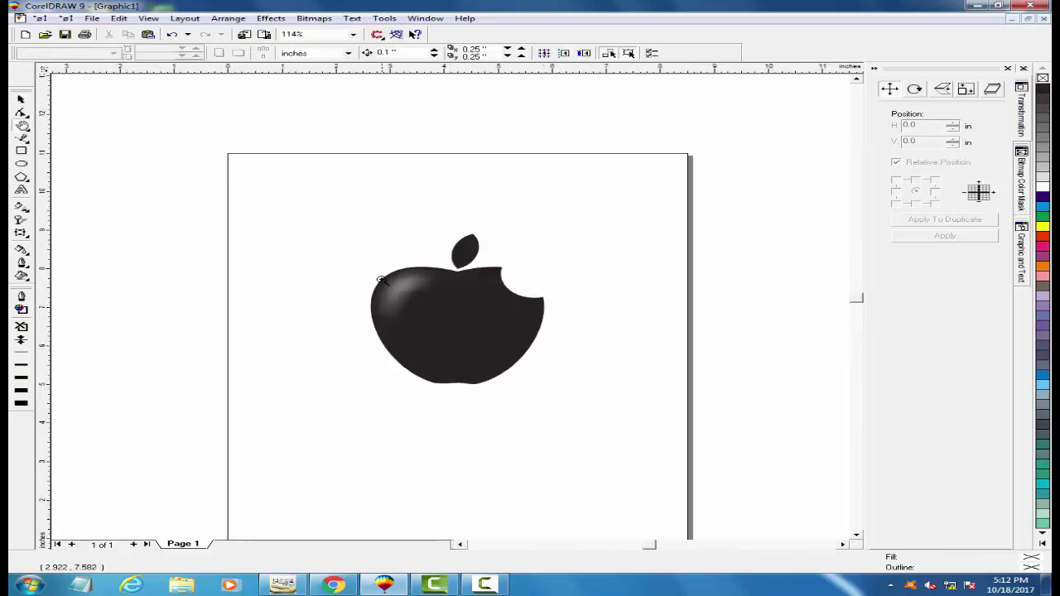
{"action": "left_click_drag", "start_coordinate": [337, 216], "coordinate": [601, 428]}
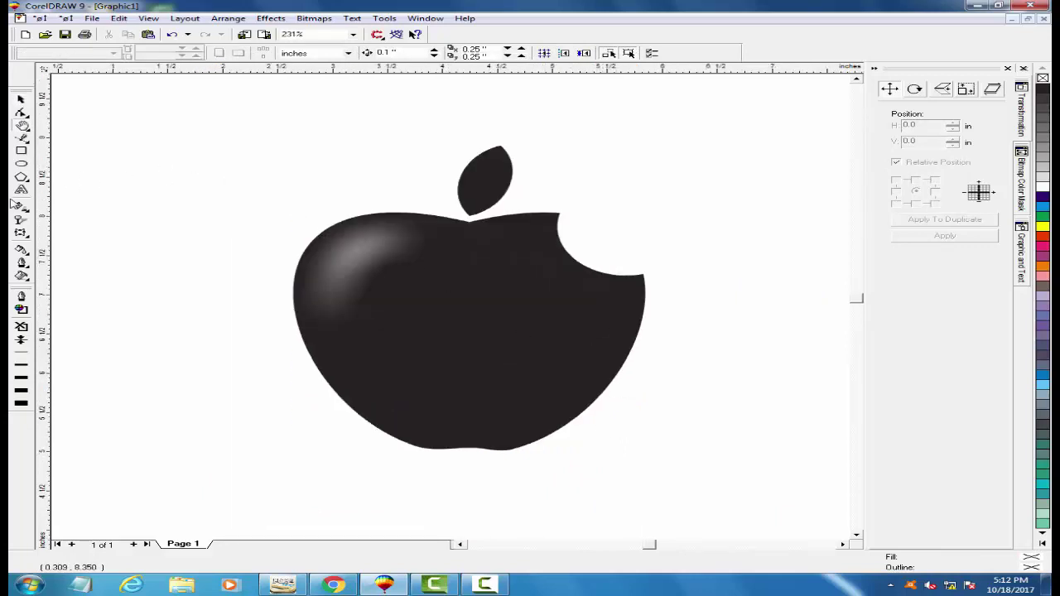
Add artistic text reading "Anas computer", "and", "graphics" on three lines over the apple's left part.
{"action": "left_click", "coordinate": [21, 189]}
{"action": "left_click", "coordinate": [248, 264]}
{"action": "type", "text": "Anas computer"}
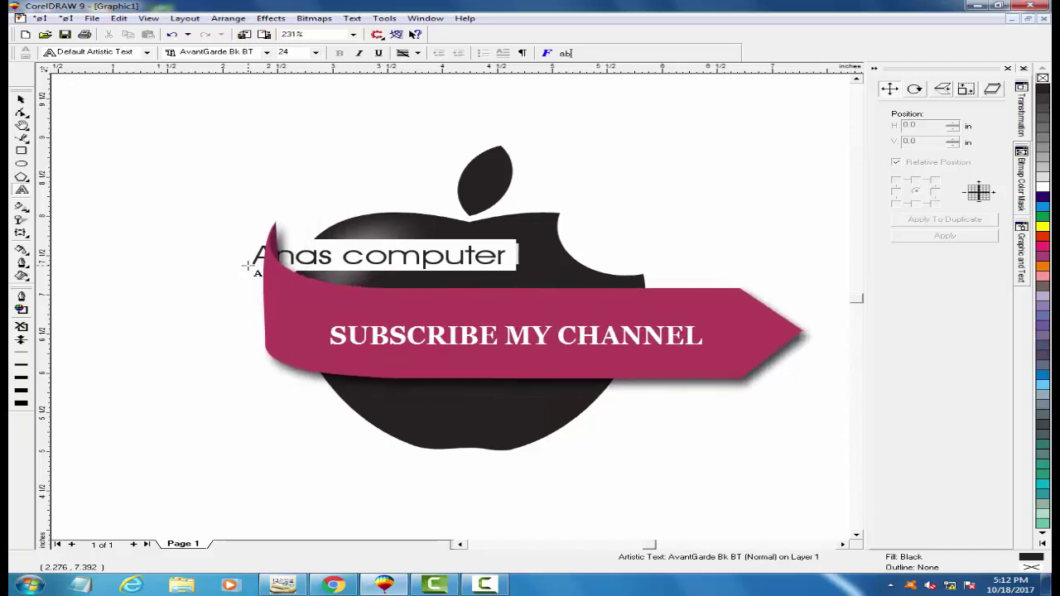
{"action": "key", "text": "Return"}
{"action": "type", "text": "c"}
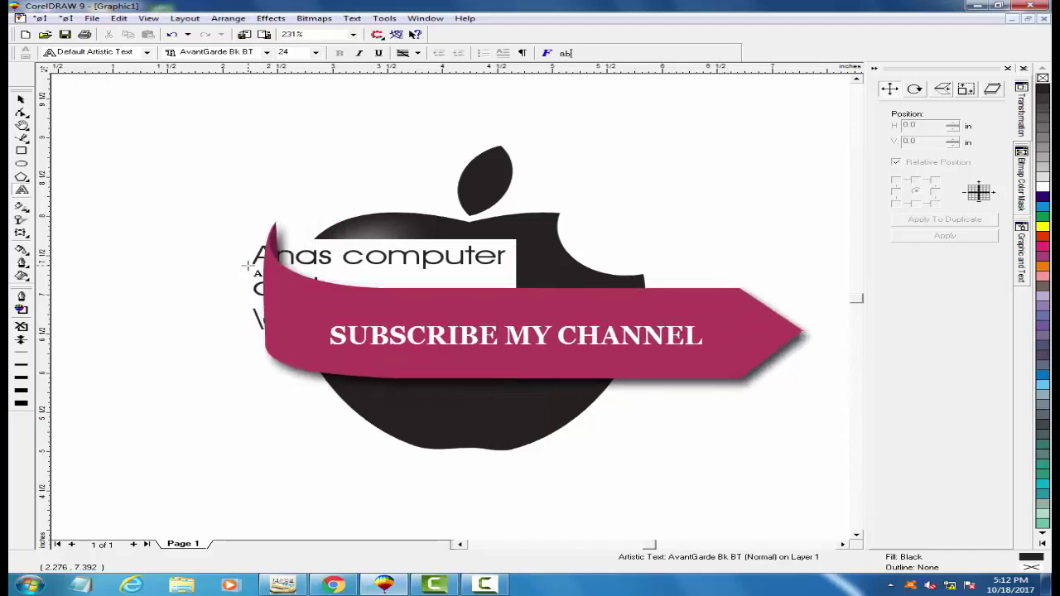
{"action": "type", "text": "graphics"}
{"action": "left_click", "coordinate": [18, 98]}
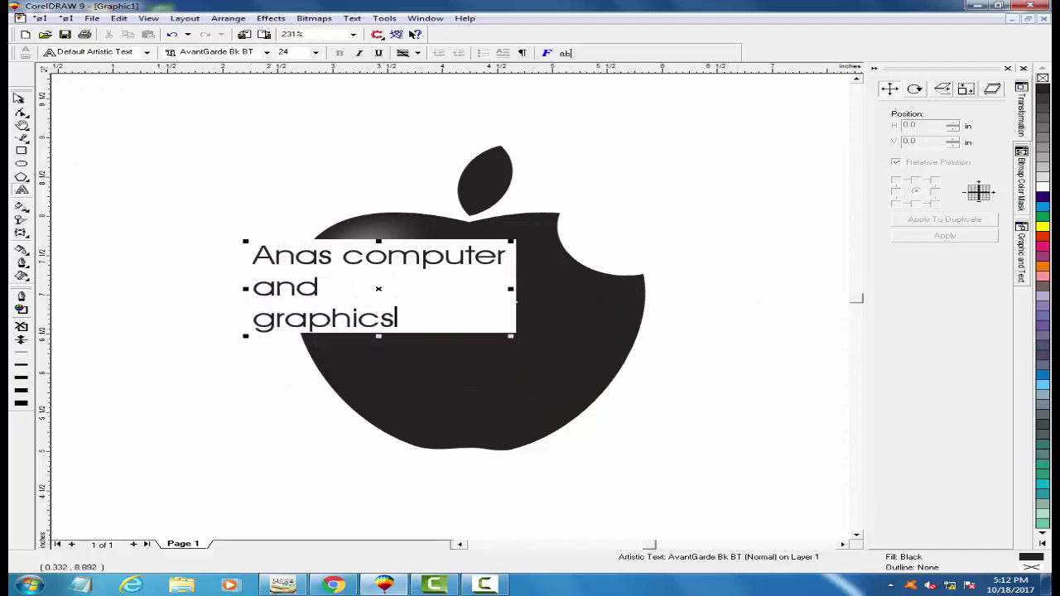
Change the text to UPPERCASE and place it in white across the middle of the apple.
{"action": "left_click", "coordinate": [351, 18]}
{"action": "left_click", "coordinate": [387, 144]}
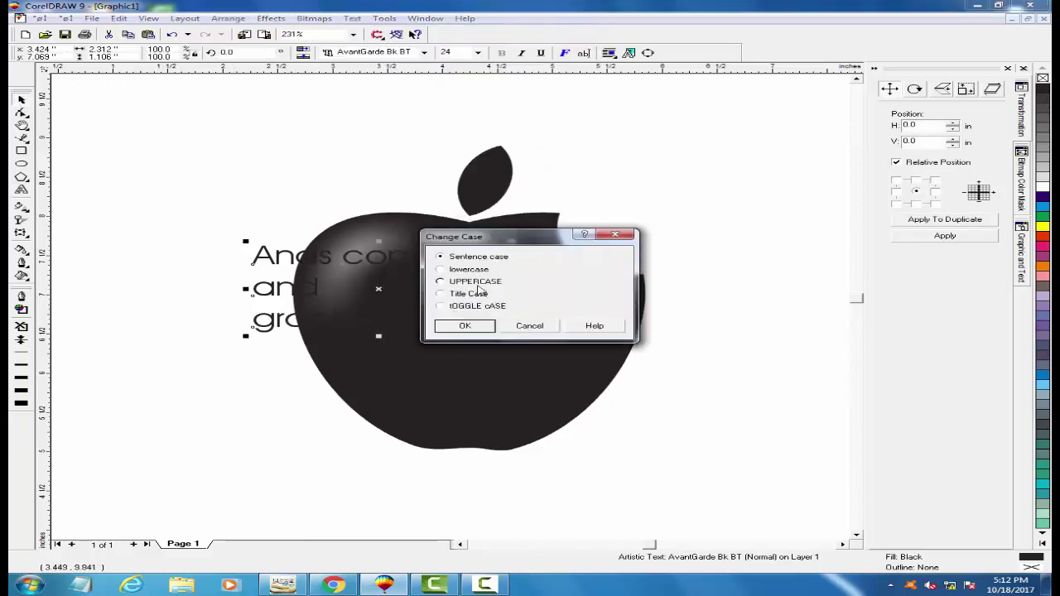
{"action": "left_click", "coordinate": [476, 284]}
{"action": "left_click", "coordinate": [471, 328]}
{"action": "left_click_drag", "start_coordinate": [387, 286], "coordinate": [464, 317]}
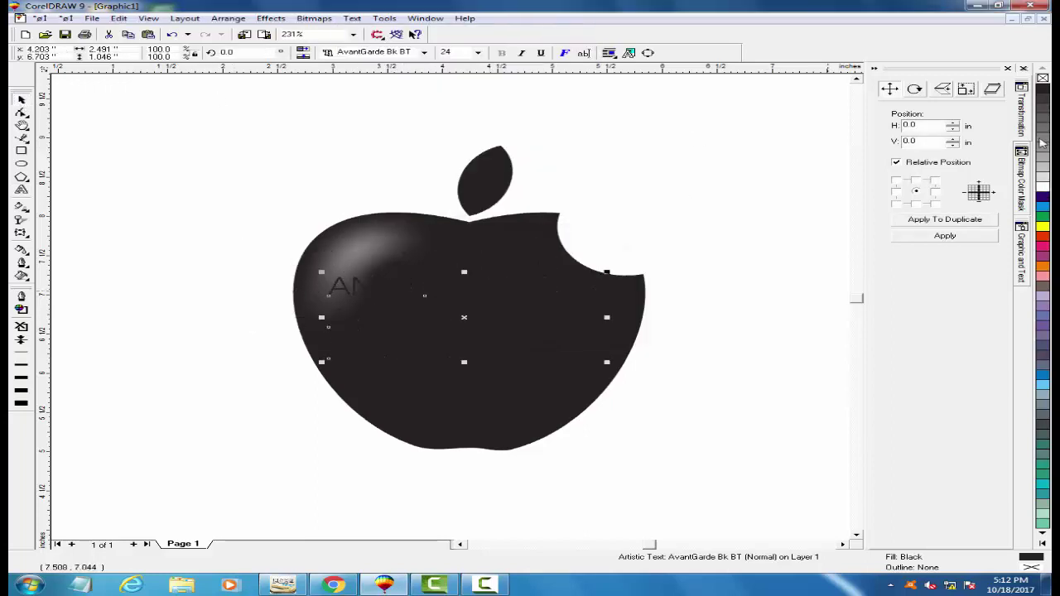
{"action": "left_click", "coordinate": [1041, 187]}
Set the text's font to ArtificeSSK.
{"action": "left_click", "coordinate": [395, 54]}
{"action": "scroll", "coordinate": [394, 55], "scroll_direction": "down", "scroll_amount": 5}
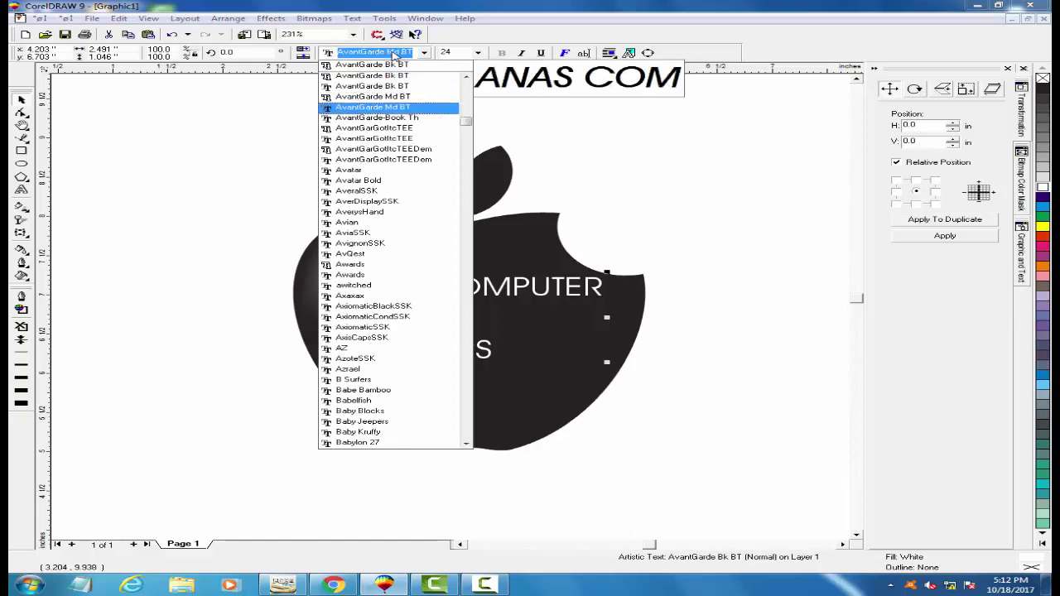
{"action": "scroll", "coordinate": [394, 56], "scroll_direction": "up", "scroll_amount": 10}
{"action": "key", "text": "Up"}
{"action": "key", "text": "Up"}
{"action": "key", "text": "Up"}
{"action": "key", "text": "Up"}
{"action": "key", "text": "Up"}
{"action": "key", "text": "Up"}
{"action": "key", "text": "Up"}
{"action": "key", "text": "Up"}
{"action": "key", "text": "Up"}
{"action": "key", "text": "Up"}
{"action": "key", "text": "Up"}
{"action": "key", "text": "Up"}
{"action": "key", "text": "Up"}
{"action": "key", "text": "Up"}
{"action": "key", "text": "Up"}
{"action": "key", "text": "Up"}
{"action": "key", "text": "Up"}
{"action": "key", "text": "Up"}
{"action": "key", "text": "Up"}
{"action": "key", "text": "Up"}
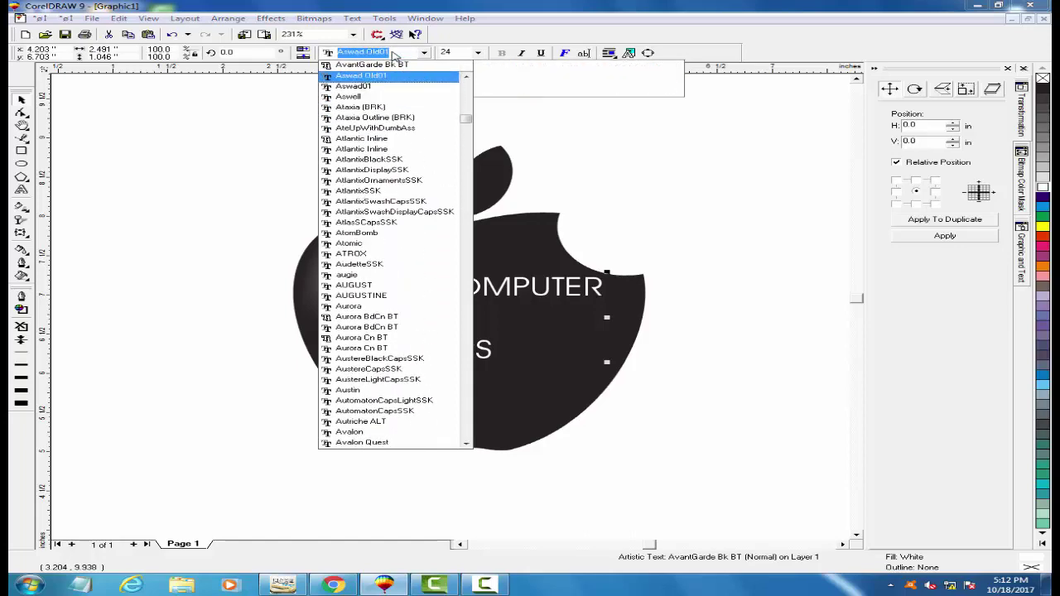
{"action": "key", "text": "Up"}
{"action": "key", "text": "Up"}
{"action": "key", "text": "Up"}
{"action": "key", "text": "Up"}
{"action": "key", "text": "Up"}
{"action": "key", "text": "Up"}
{"action": "key", "text": "Up"}
{"action": "key", "text": "Up"}
{"action": "key", "text": "Up"}
{"action": "key", "text": "Up"}
{"action": "key", "text": "Up"}
{"action": "key", "text": "Up"}
{"action": "key", "text": "Up"}
{"action": "key", "text": "Up"}
{"action": "key", "text": "Up"}
{"action": "key", "text": "Up"}
{"action": "key", "text": "Up"}
{"action": "key", "text": "Up"}
{"action": "key", "text": "Up"}
{"action": "key", "text": "Up"}
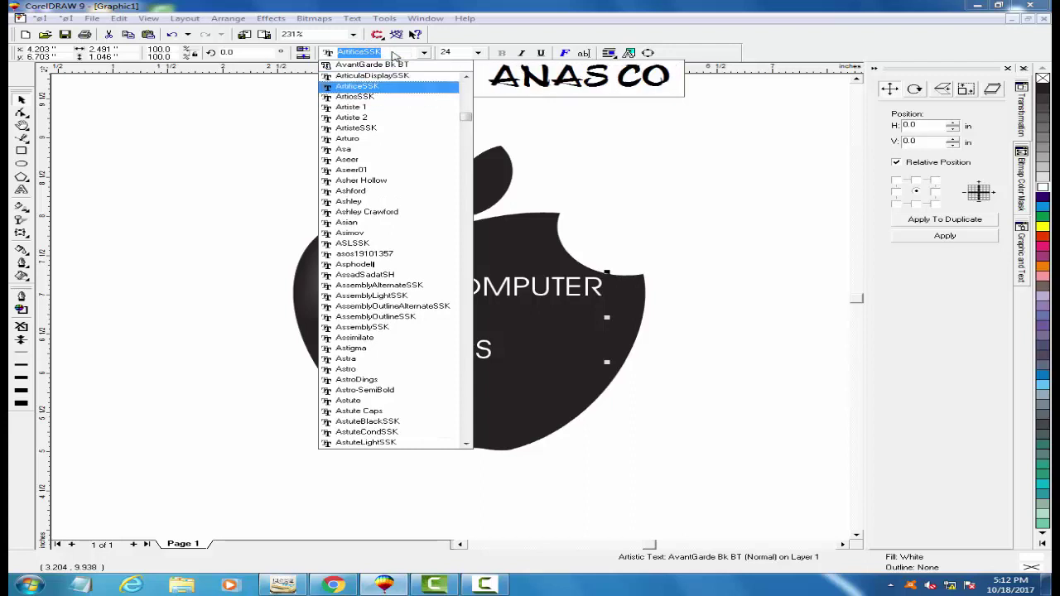
{"action": "key", "text": "Return"}
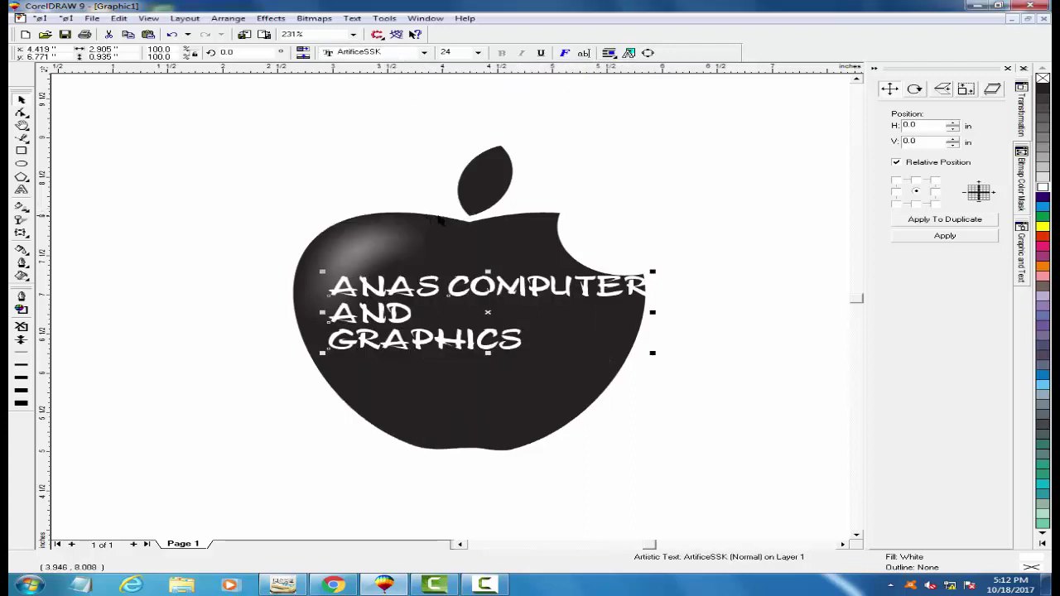
Break the text into separate lines and centre all three lines vertically beneath one another.
{"action": "key", "text": "ctrl+k"}
{"action": "left_click", "coordinate": [404, 320]}
{"action": "left_click", "coordinate": [427, 296], "text": "shift"}
{"action": "key", "text": "c"}
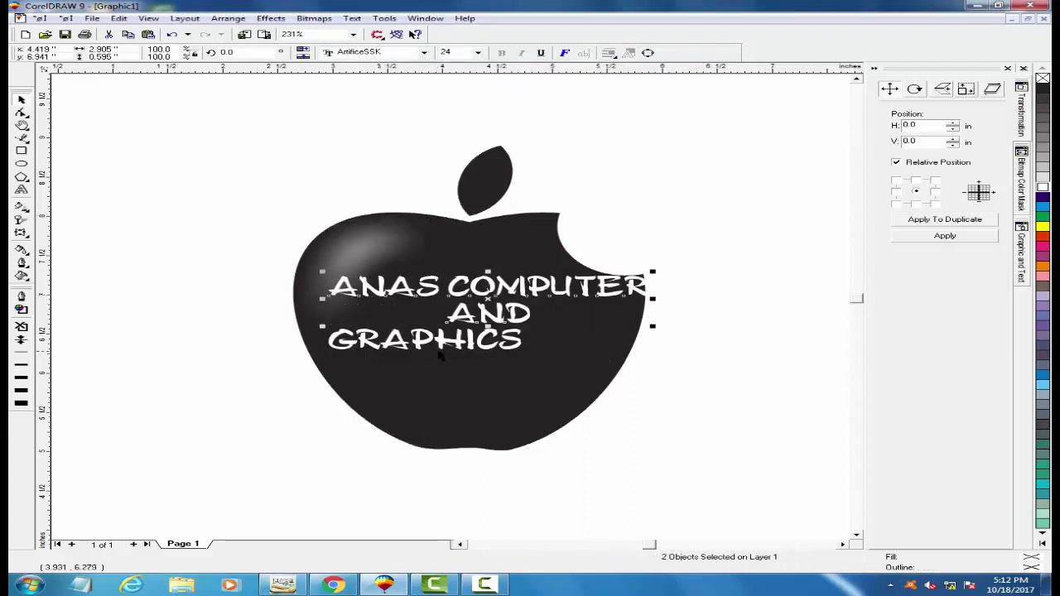
{"action": "left_click", "coordinate": [453, 348]}
{"action": "left_click", "coordinate": [472, 324], "text": "shift"}
{"action": "key", "text": "c"}
{"action": "left_click", "coordinate": [204, 284]}
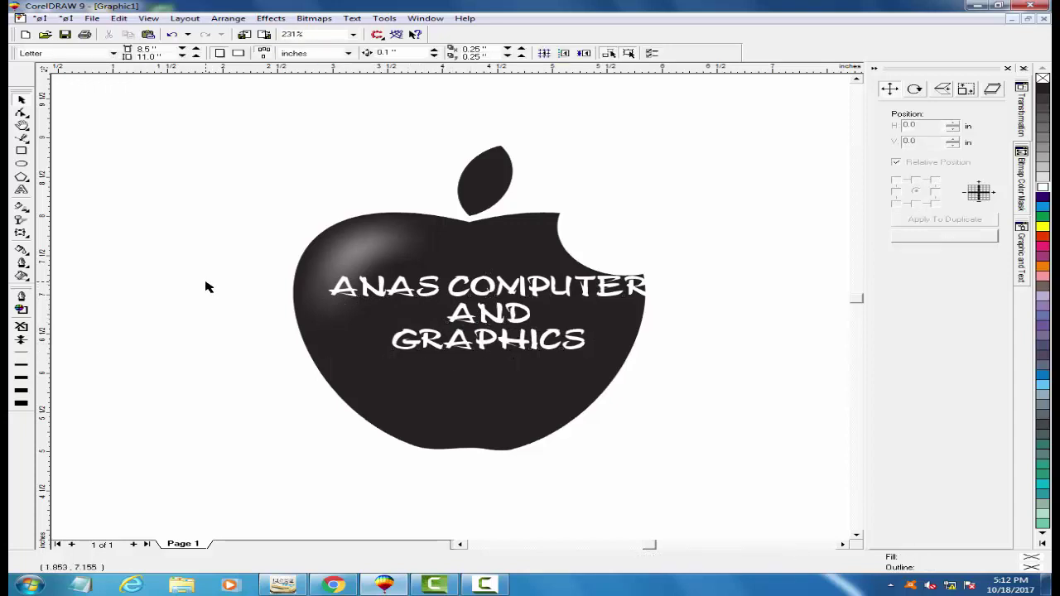
Group the three text lines, centre the group horizontally on the apple and move it slightly down.
{"action": "left_click_drag", "start_coordinate": [614, 359], "coordinate": [724, 375]}
{"action": "key", "text": "ctrl+g"}
{"action": "key", "text": "ctrl+x"}
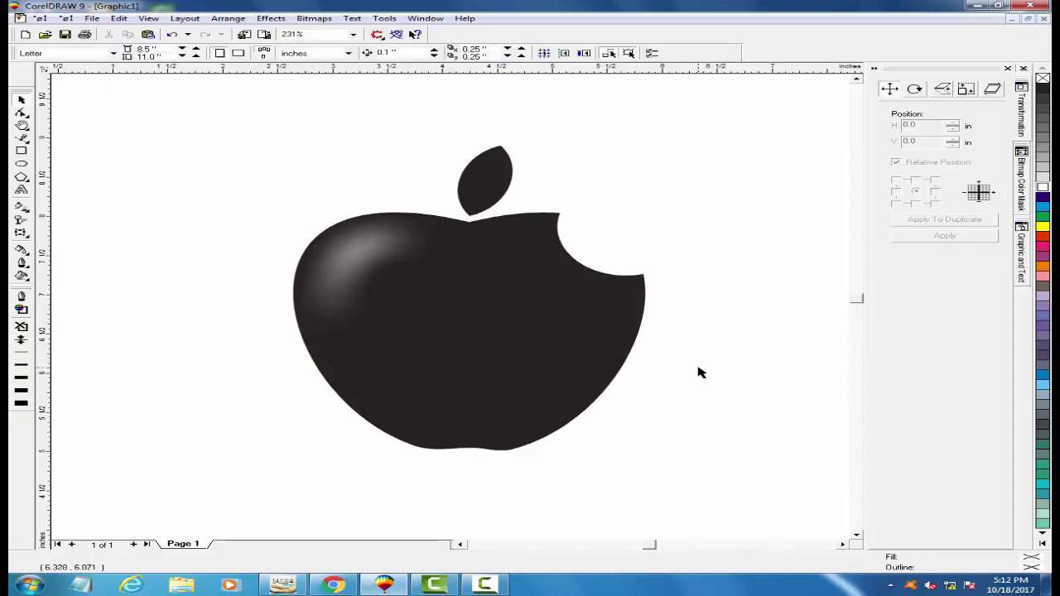
{"action": "key", "text": "ctrl+z"}
{"action": "key", "text": "ctrl+a"}
{"action": "key", "text": "c"}
{"action": "key", "text": "Escape"}
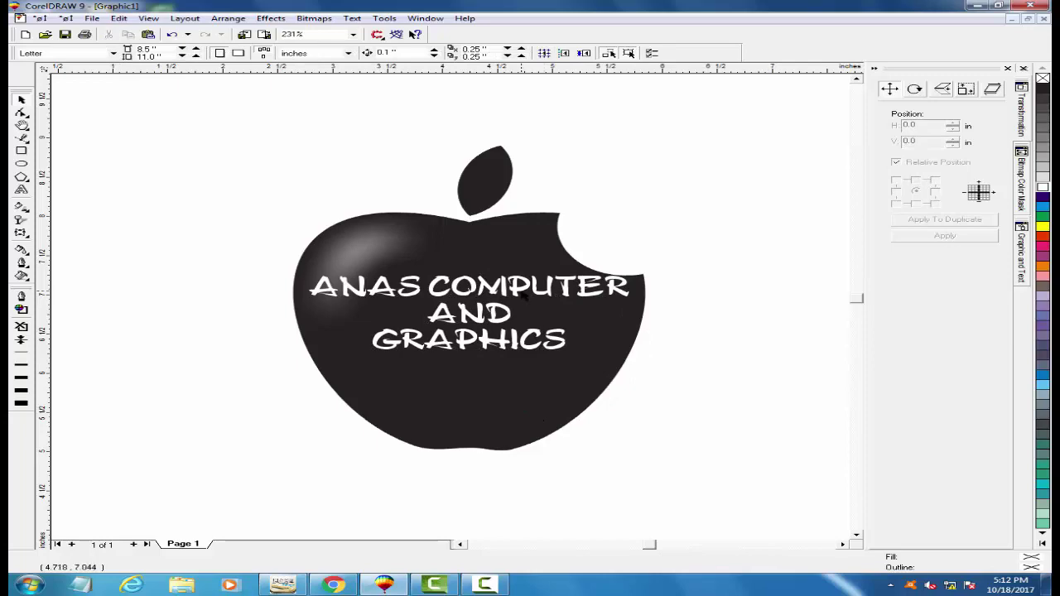
{"action": "left_click_drag", "start_coordinate": [523, 300], "coordinate": [523, 308]}
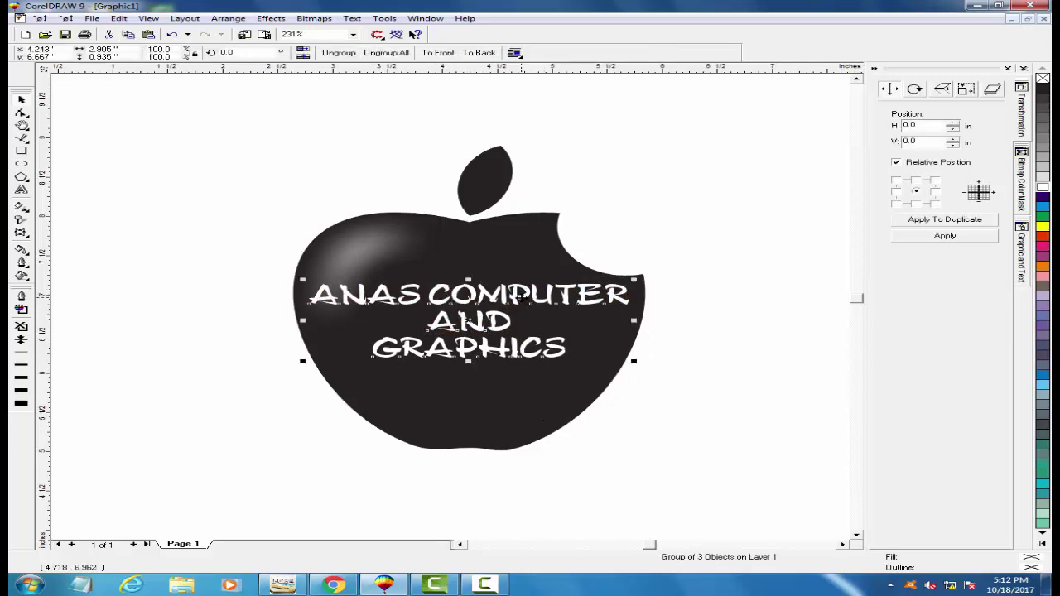
{"action": "key", "text": "super+d"}
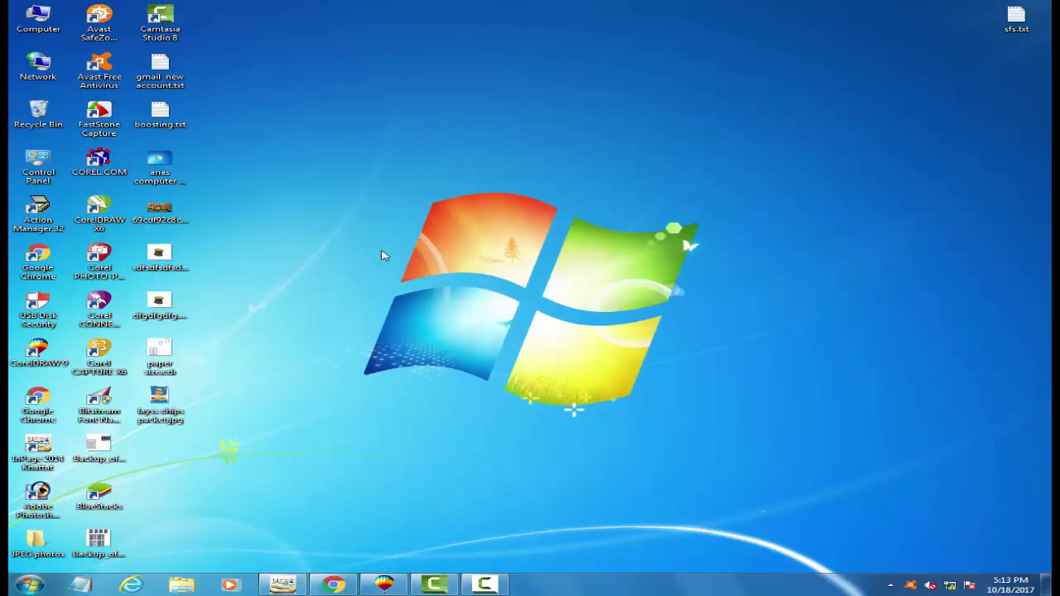
{"action": "right_click", "coordinate": [382, 251]}
{"action": "left_click", "coordinate": [420, 286]}
{"action": "right_click", "coordinate": [420, 287]}
{"action": "left_click", "coordinate": [460, 322]}
{"action": "right_click", "coordinate": [460, 323]}
{"action": "right_click", "coordinate": [505, 357]}
{"action": "left_click", "coordinate": [542, 390]}
{"action": "right_click", "coordinate": [543, 390]}
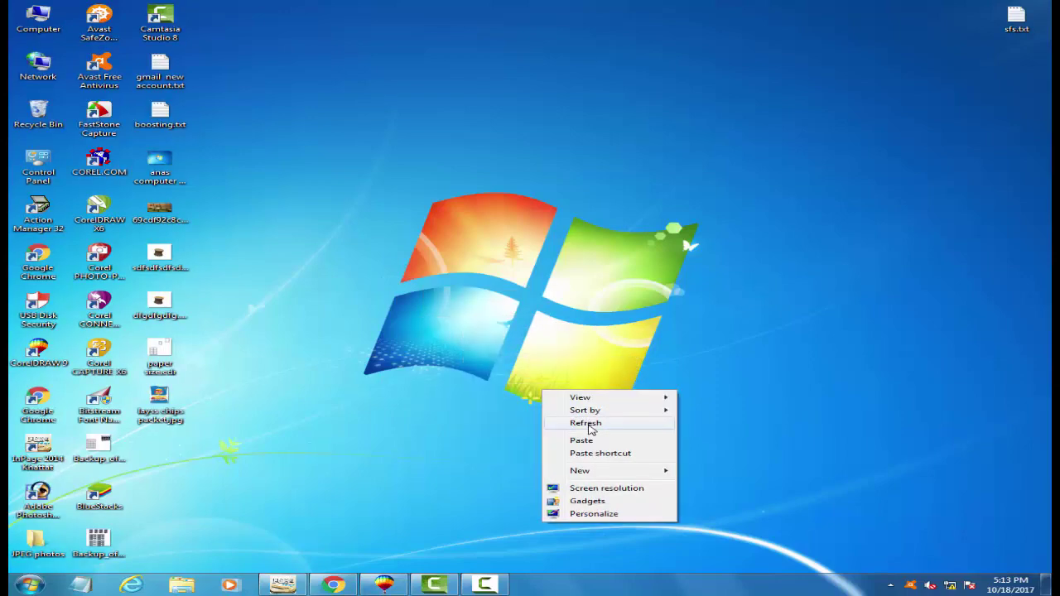
{"action": "left_click", "coordinate": [588, 423]}
{"action": "key", "text": "F5"}
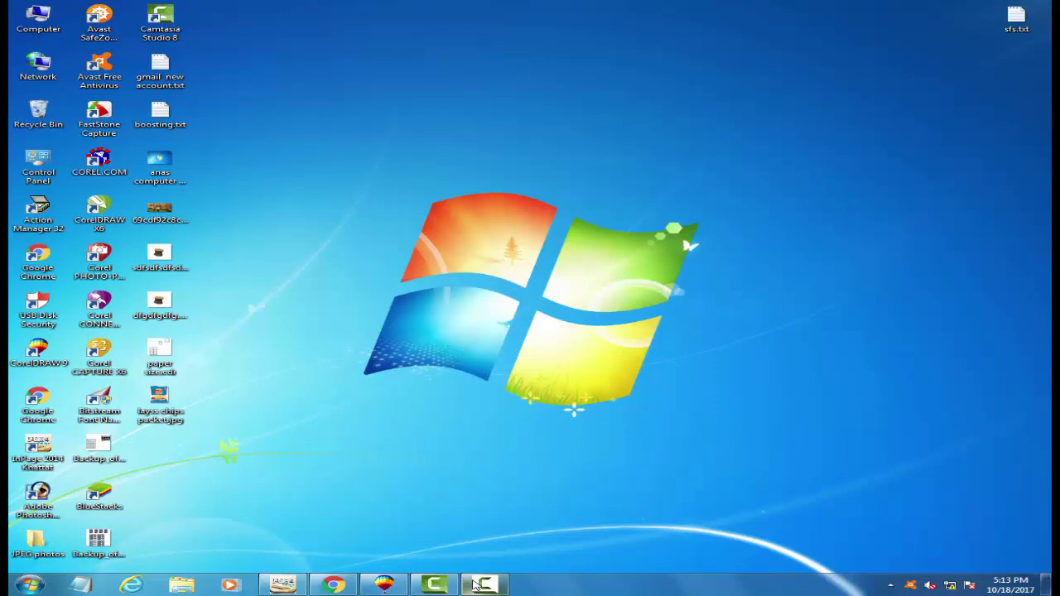
Switch back to CorelDRAW 9, move the grouped white text very slightly down on the apple and deselect it.
{"action": "left_click", "coordinate": [383, 588]}
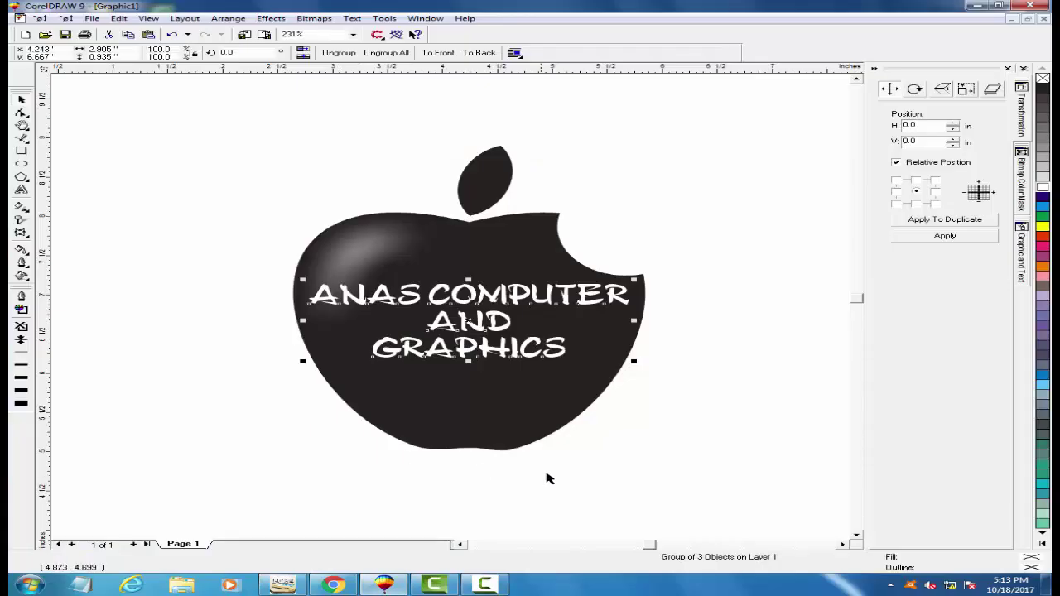
{"action": "key", "text": "F3"}
{"action": "key", "text": "F2"}
{"action": "left_click_drag", "start_coordinate": [328, 206], "coordinate": [546, 393]}
{"action": "key", "text": "F2"}
{"action": "left_click_drag", "start_coordinate": [288, 251], "coordinate": [705, 387]}
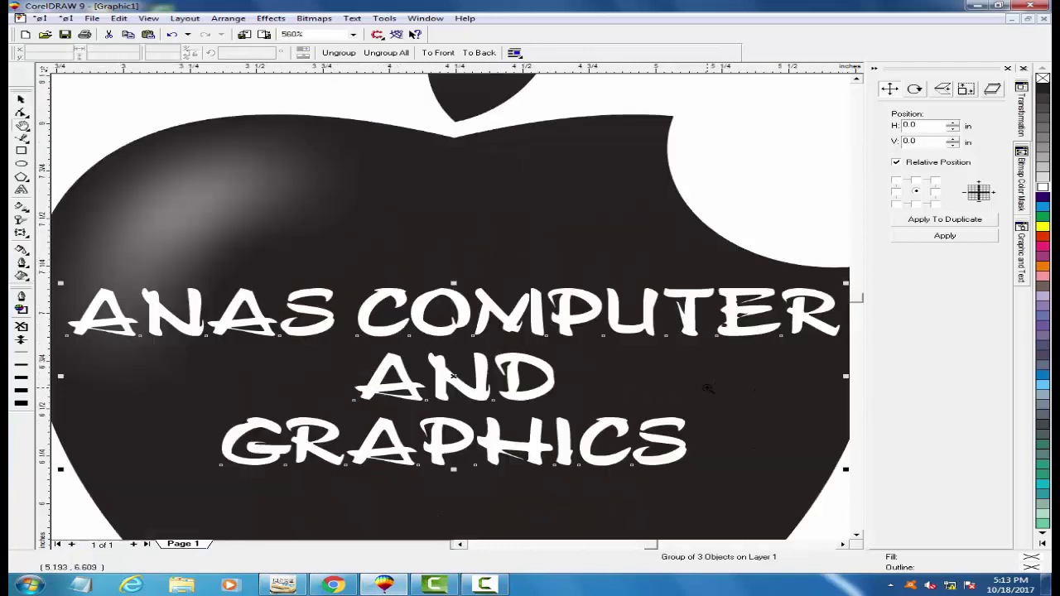
{"action": "key", "text": "F3"}
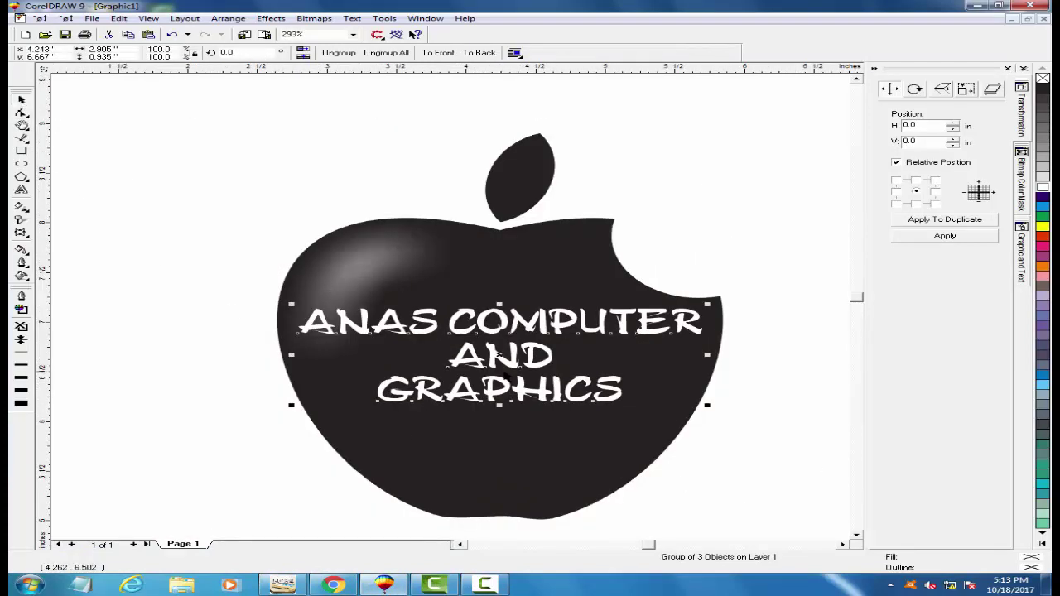
{"action": "left_click_drag", "start_coordinate": [500, 356], "coordinate": [500, 360]}
{"action": "key", "text": "F3"}
{"action": "left_click", "coordinate": [293, 215]}
Add two-line artistic text below the apple reading "Ok thanks for watching" and "please subscribe our channel".
{"action": "key", "text": "F2"}
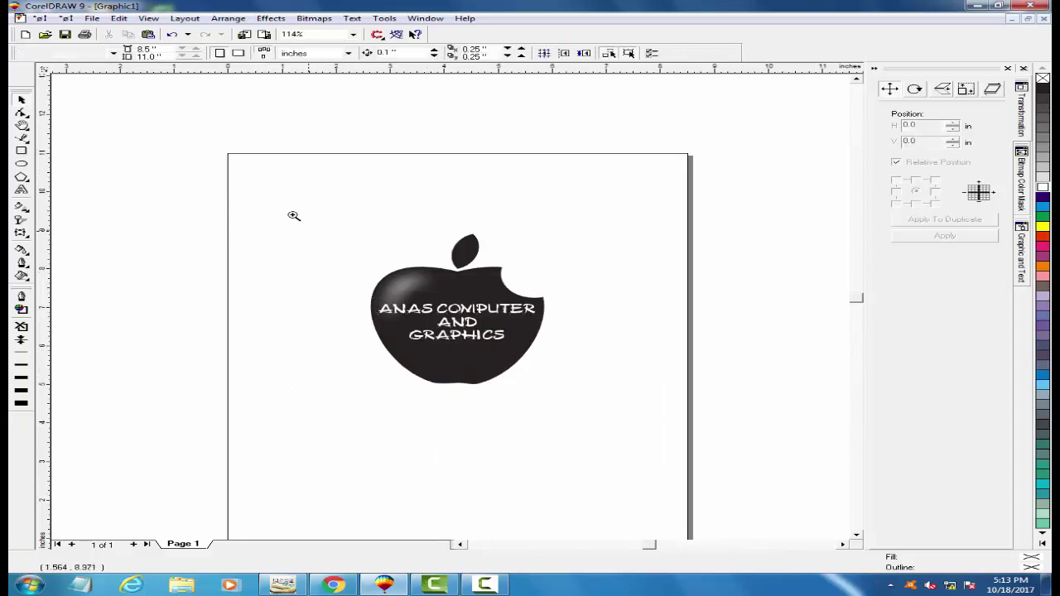
{"action": "left_click_drag", "start_coordinate": [250, 171], "coordinate": [679, 438]}
{"action": "key", "text": "F2"}
{"action": "left_click_drag", "start_coordinate": [235, 157], "coordinate": [652, 484]}
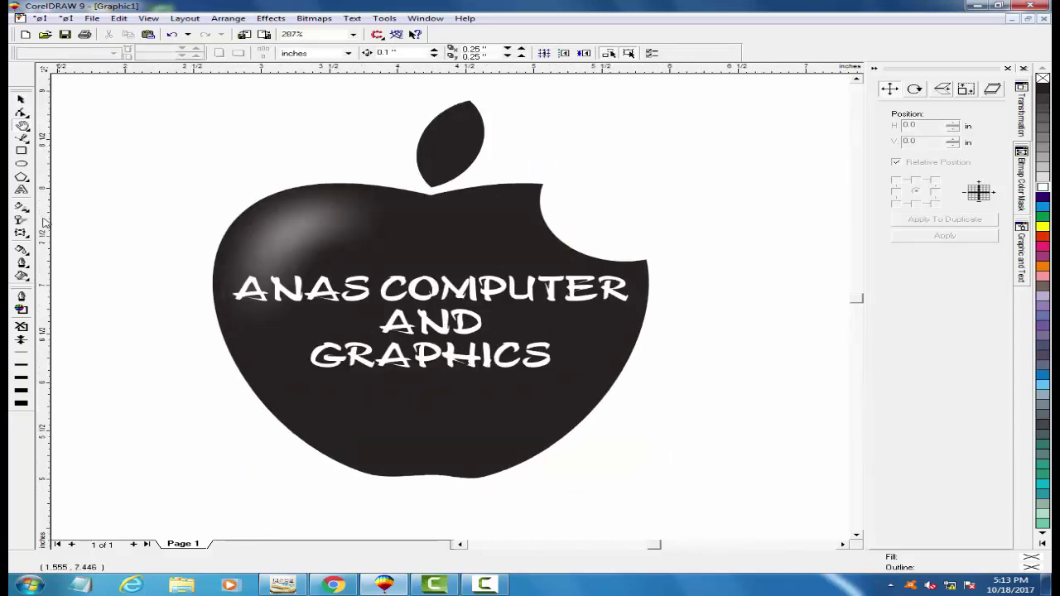
{"action": "left_click", "coordinate": [23, 189]}
{"action": "left_click", "coordinate": [140, 504]}
{"action": "type", "text": "Ok "}
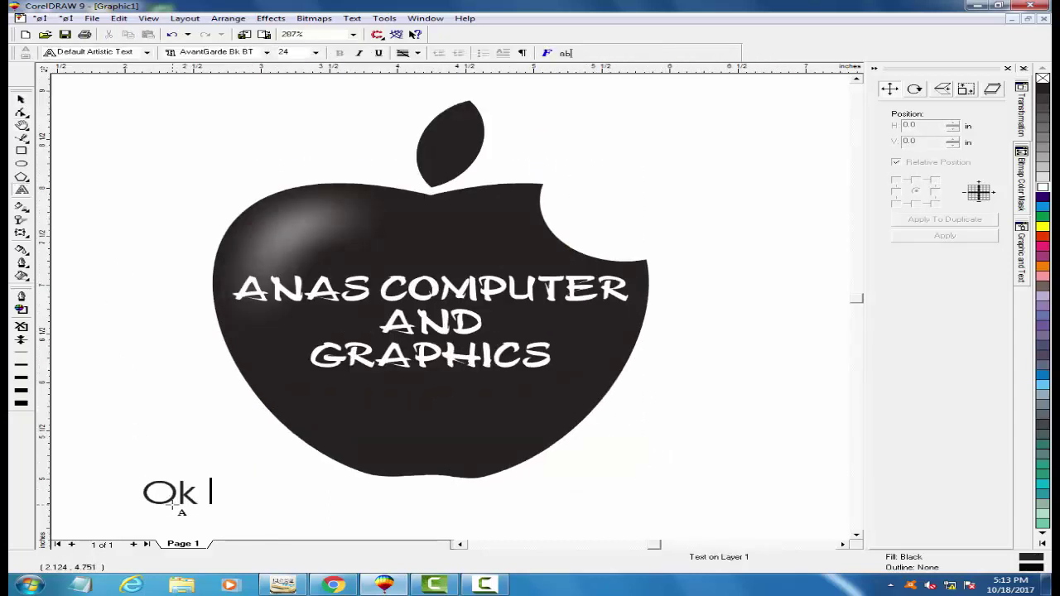
{"action": "type", "text": "thanks for watching please"}
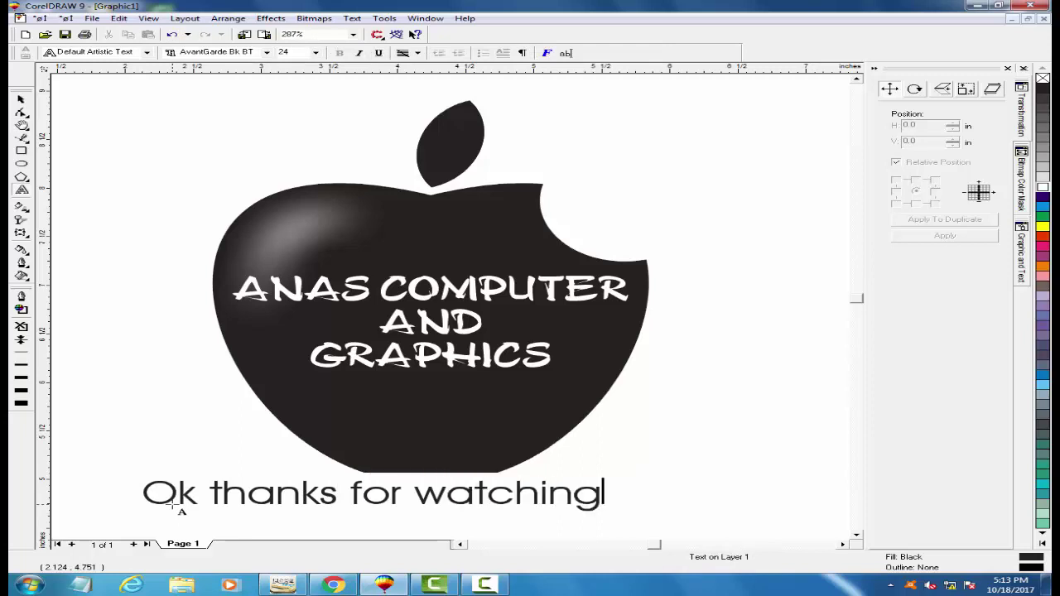
{"action": "key", "text": "Return"}
{"action": "type", "text": "please subs"}
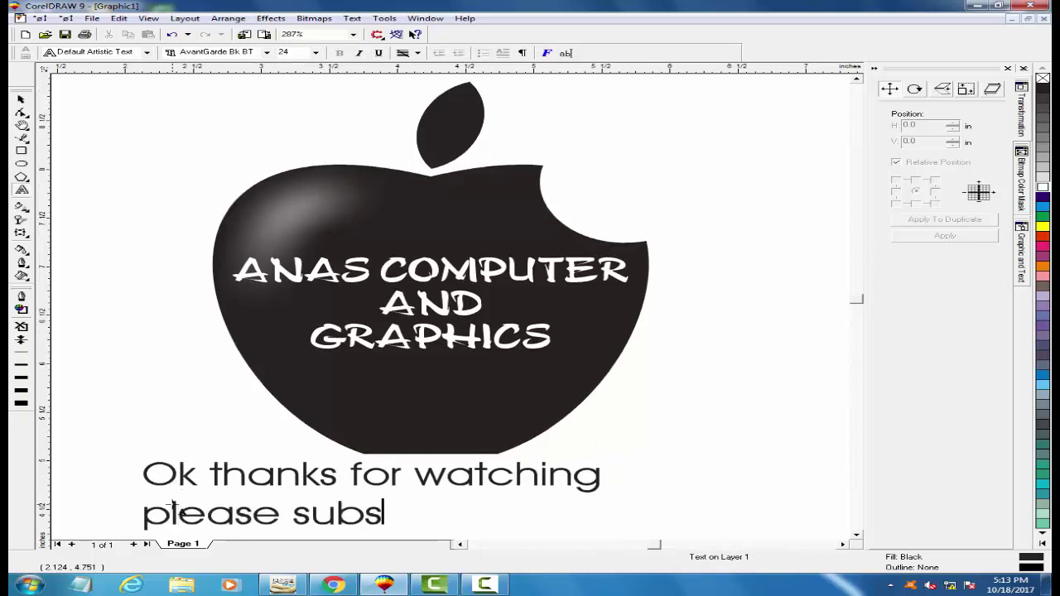
{"action": "type", "text": "cribe our ch"}
{"action": "key", "text": "BackSpace"}
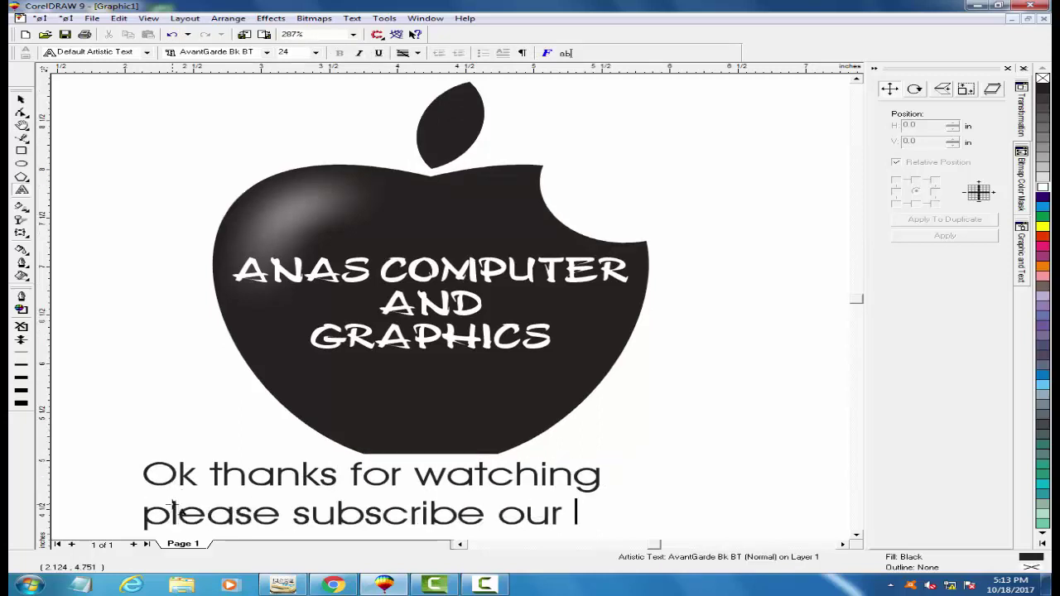
{"action": "type", "text": "channel"}
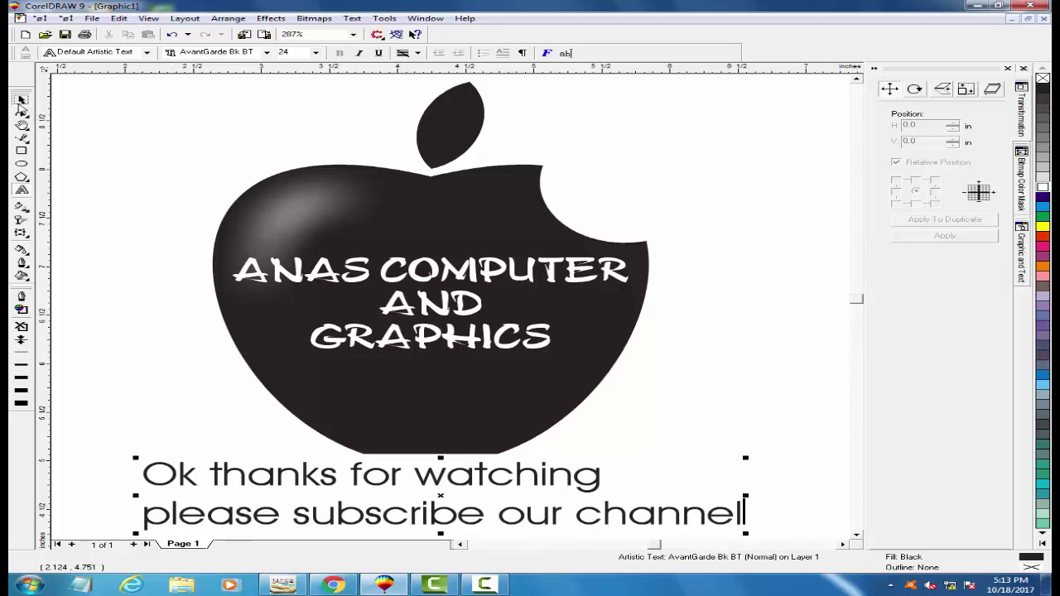
{"action": "left_click", "coordinate": [21, 100]}
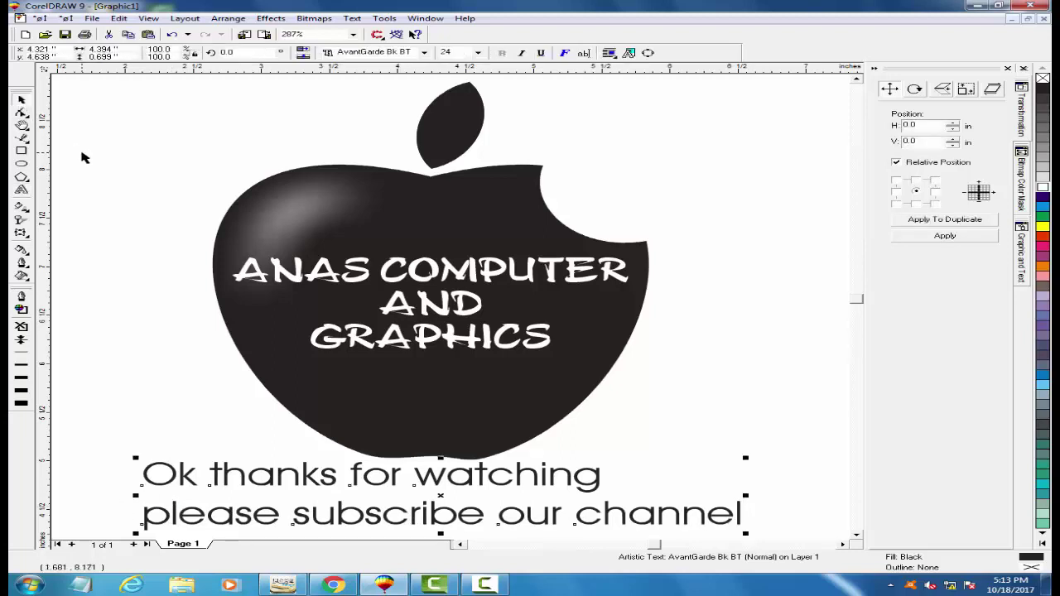